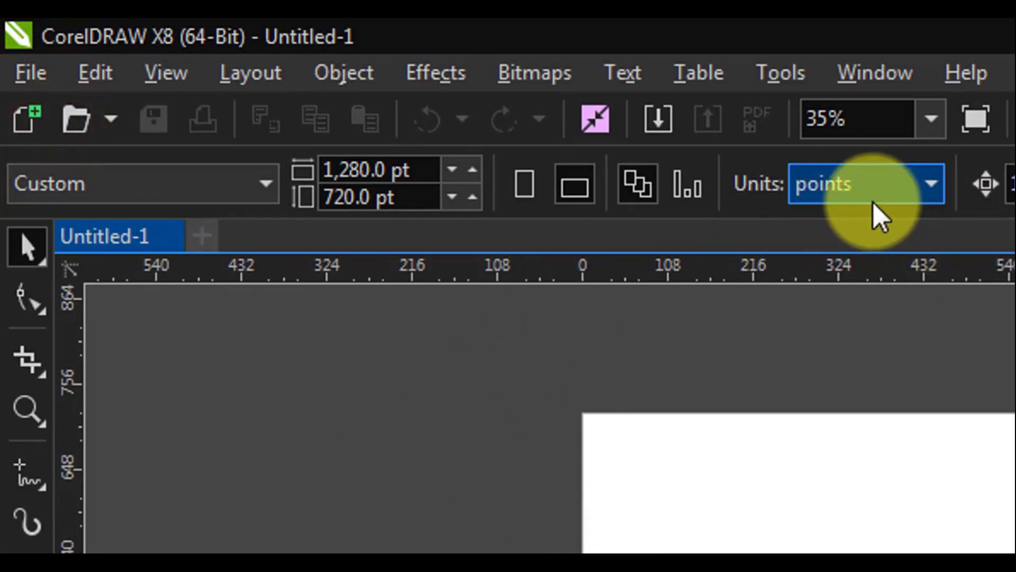
Change the document's measurement units from points to inches
left_click(432, 179)
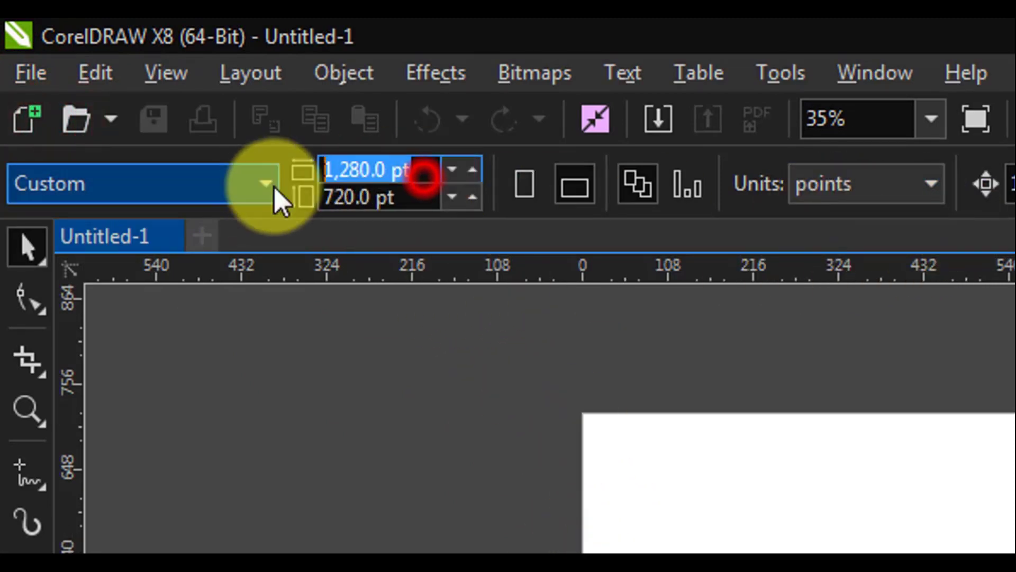
left_click(428, 200)
left_click(735, 550)
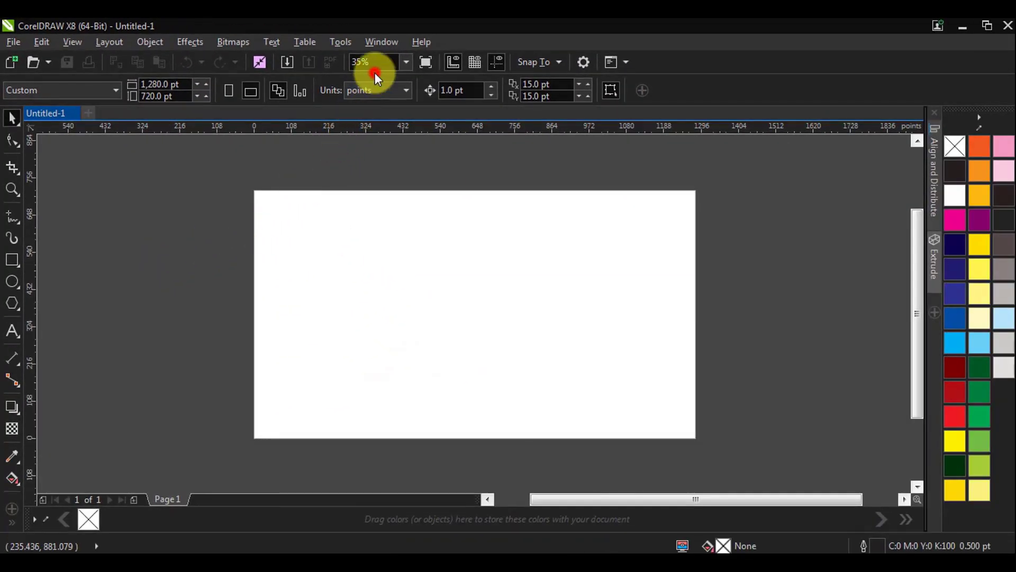
left_click(374, 90)
left_click(378, 108)
left_click(452, 301)
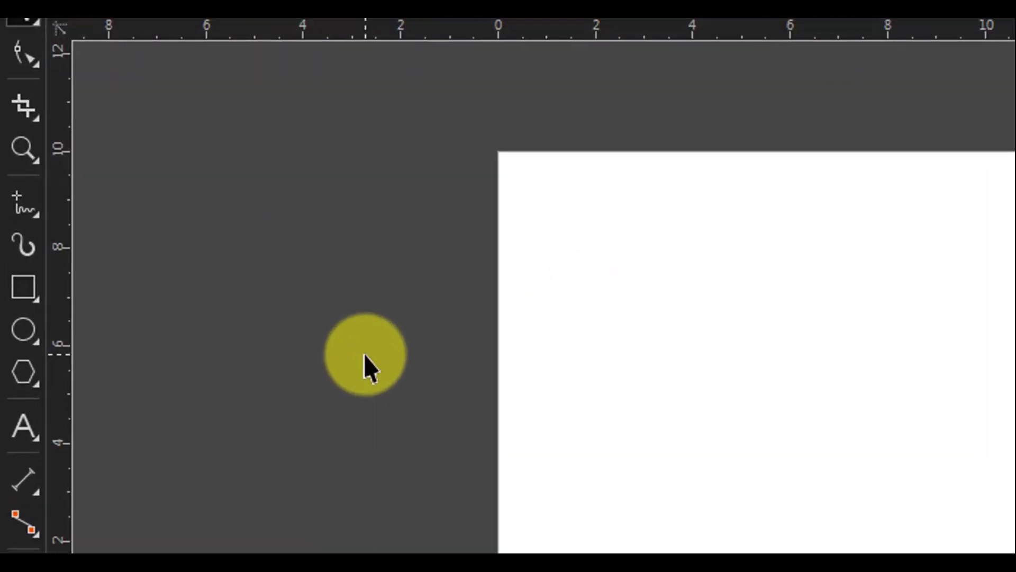
Draw a circle right of the page centre and set its width and height to 6 inches
left_click(24, 329)
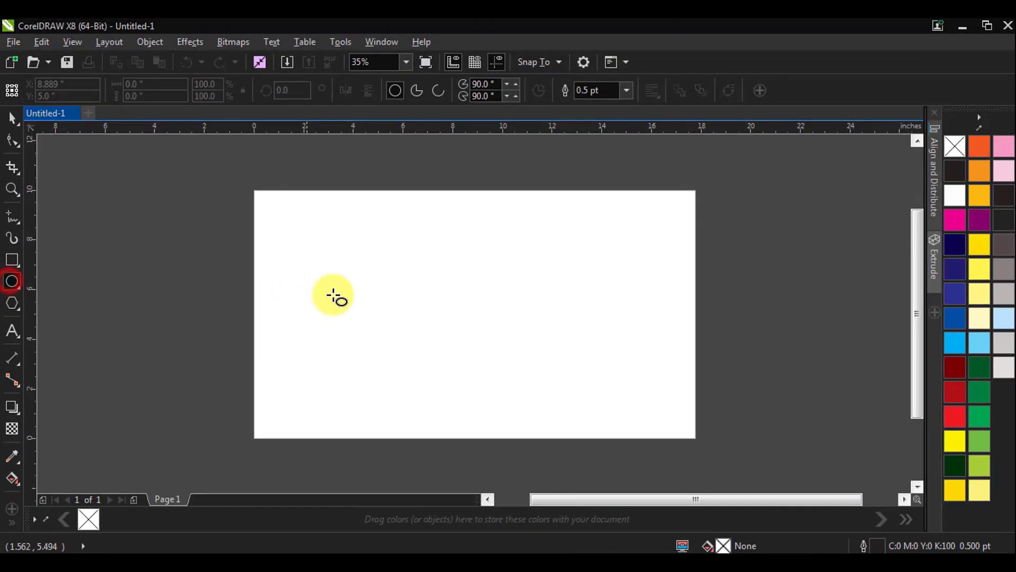
left_click_drag(630, 257, 787, 416)
left_click_drag(1008, 571, 1015, 571)
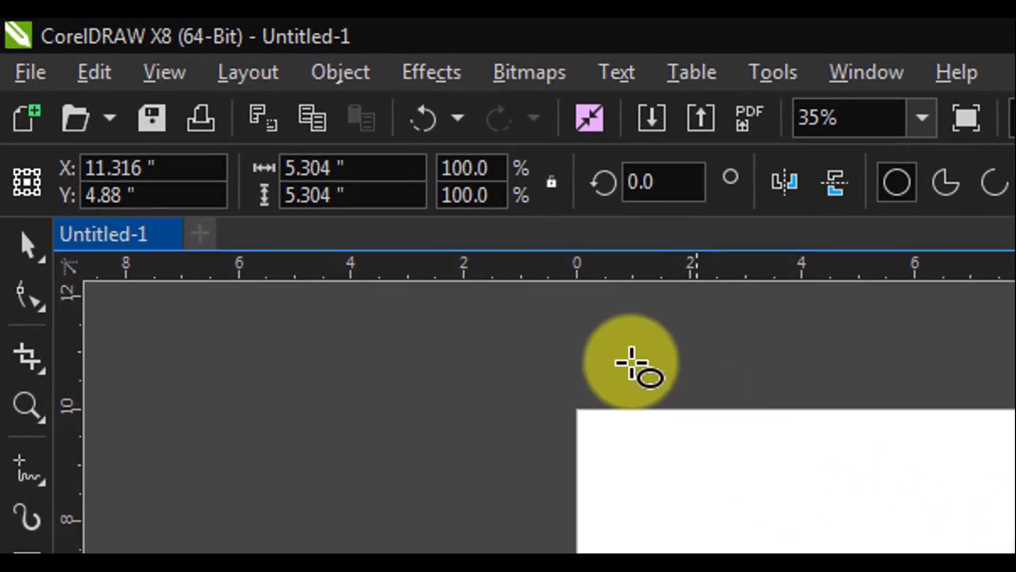
left_click(274, 133)
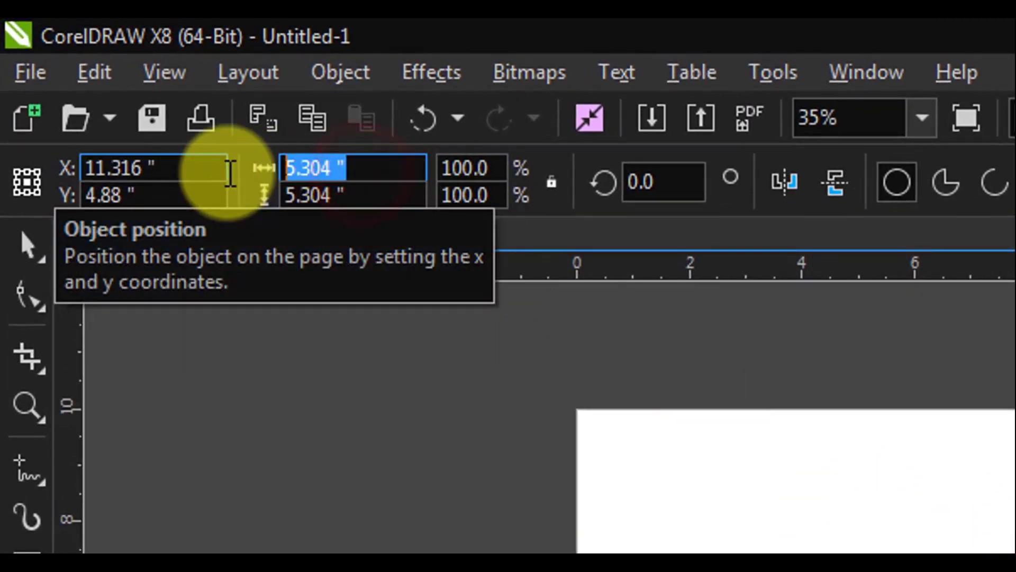
type("6")
key("Tab")
type("6")
key("Return")
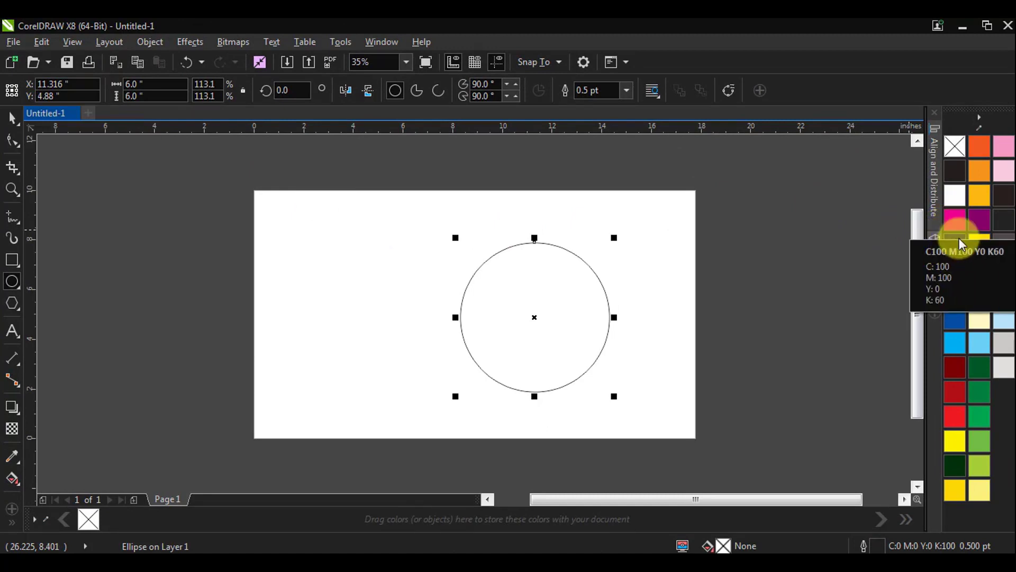
Fill the 6-inch circle with purple (C30 M100 Y0 K30) and remove its outline
left_click(979, 221)
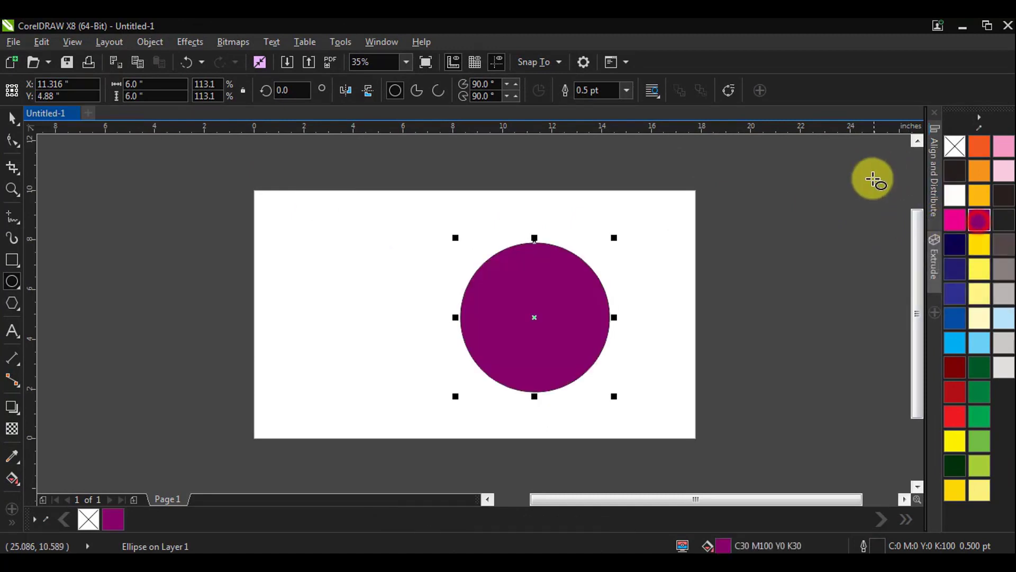
right_click(955, 147)
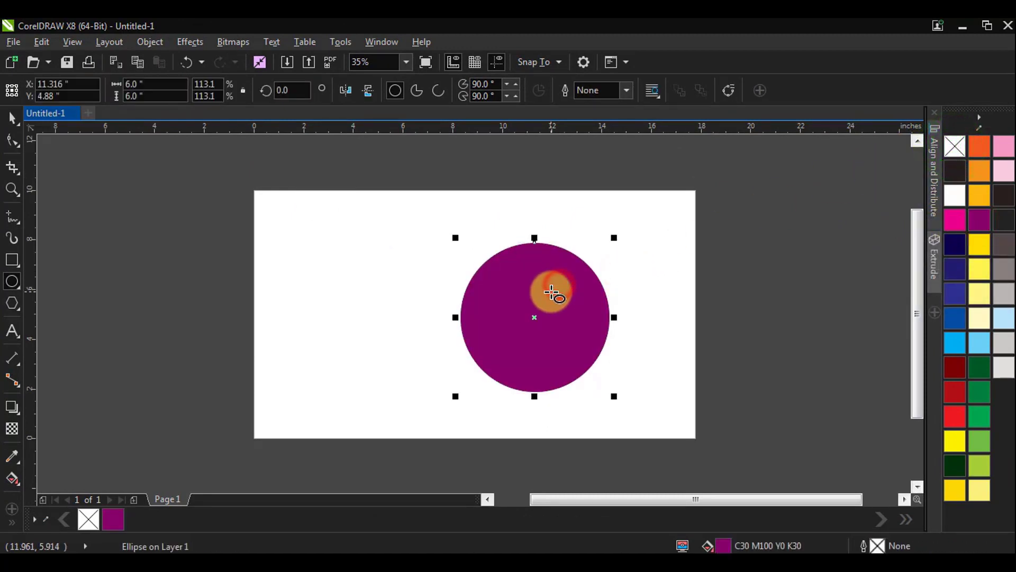
Draw a second circle beside the purple one, on its left, and set its width and height to 4 inches
left_click(11, 281)
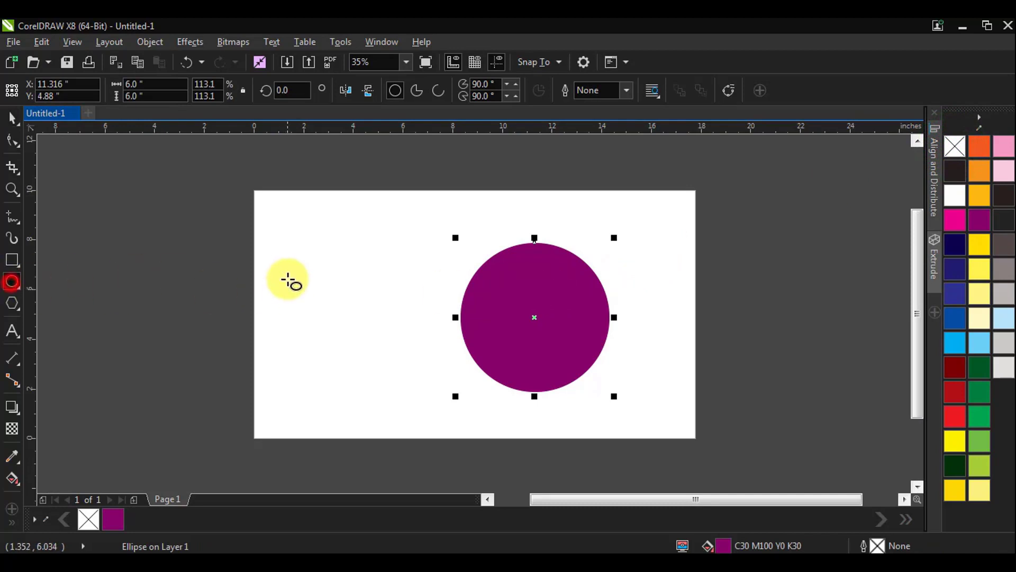
left_click_drag(354, 271, 437, 353)
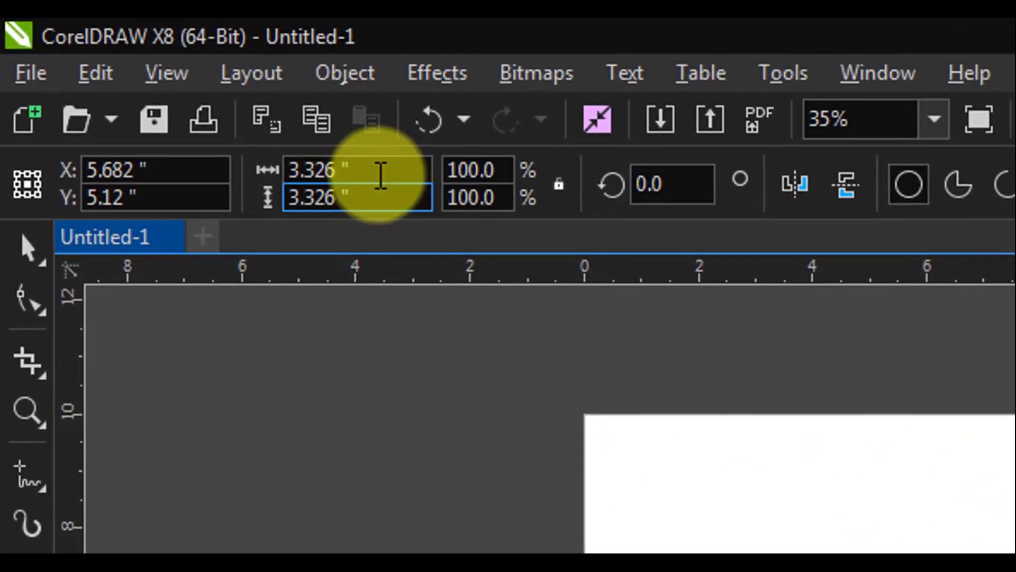
left_click_drag(165, 84, 103, 87)
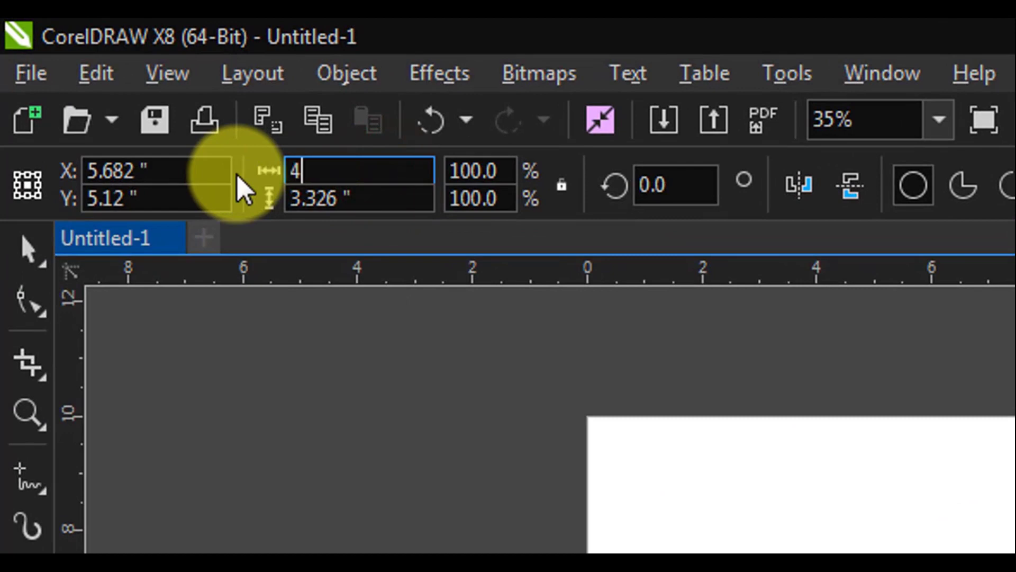
key("Tab")
type("4")
key("Return")
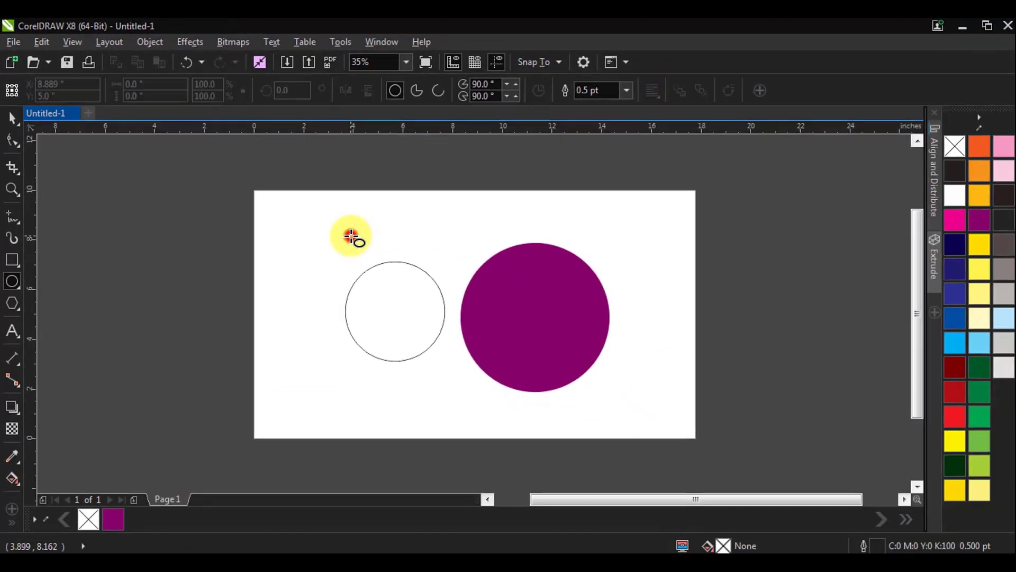
left_click(809, 524)
Move the 4-inch circle level with the purple circle's centre and fill it with blue (C100 M80 Y0 K0)
left_click(11, 118)
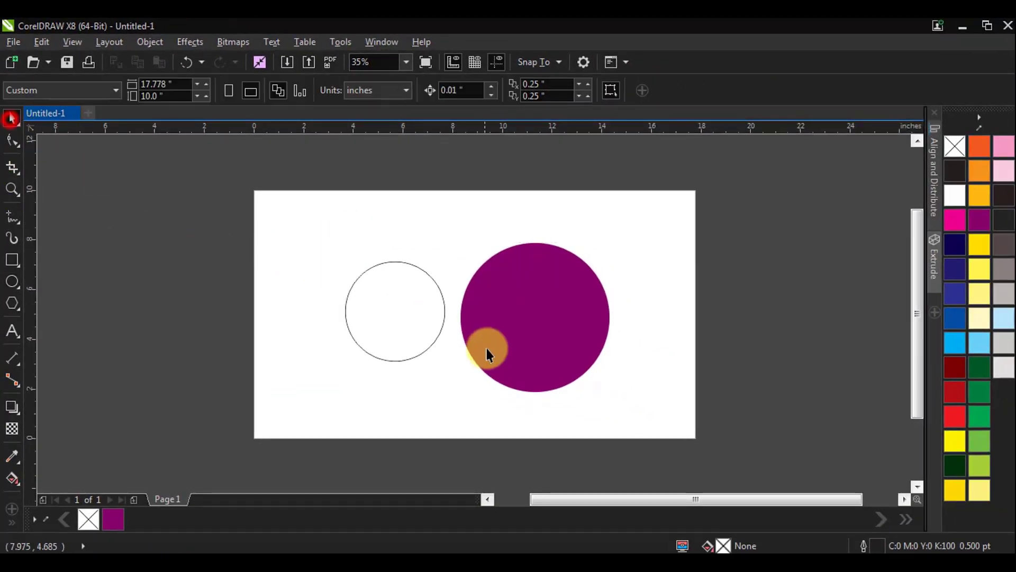
left_click(416, 310)
left_click_drag(404, 323, 405, 332)
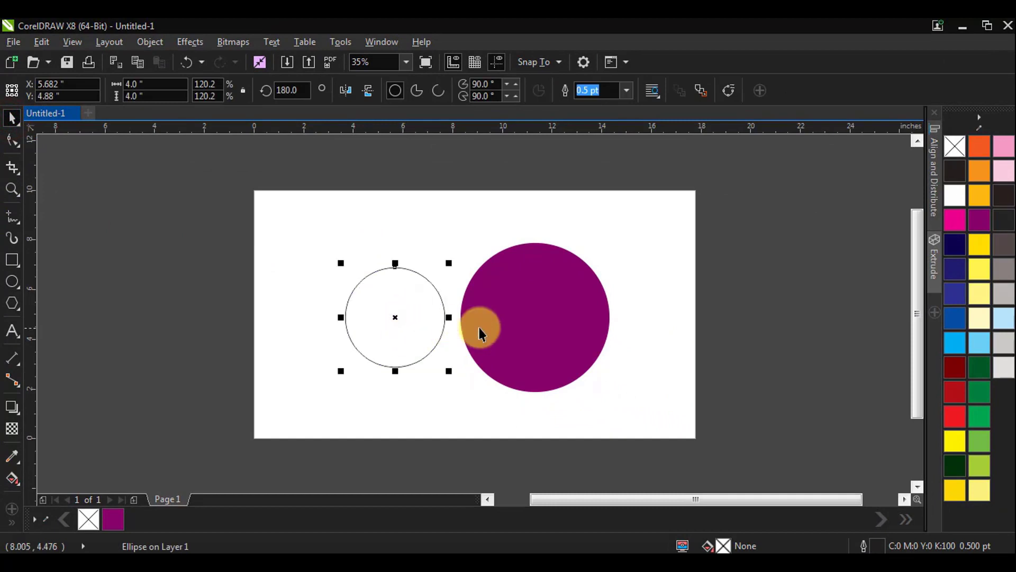
left_click(956, 321)
left_click(640, 272)
left_click(431, 308)
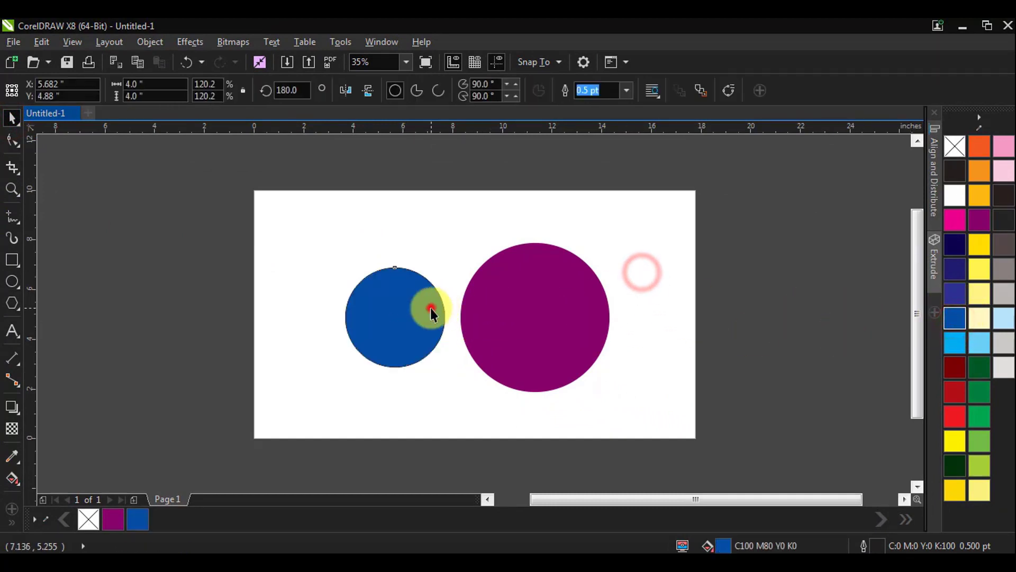
Draw a third circle left of the blue one and set its width and height to 3 inches
left_click(11, 281)
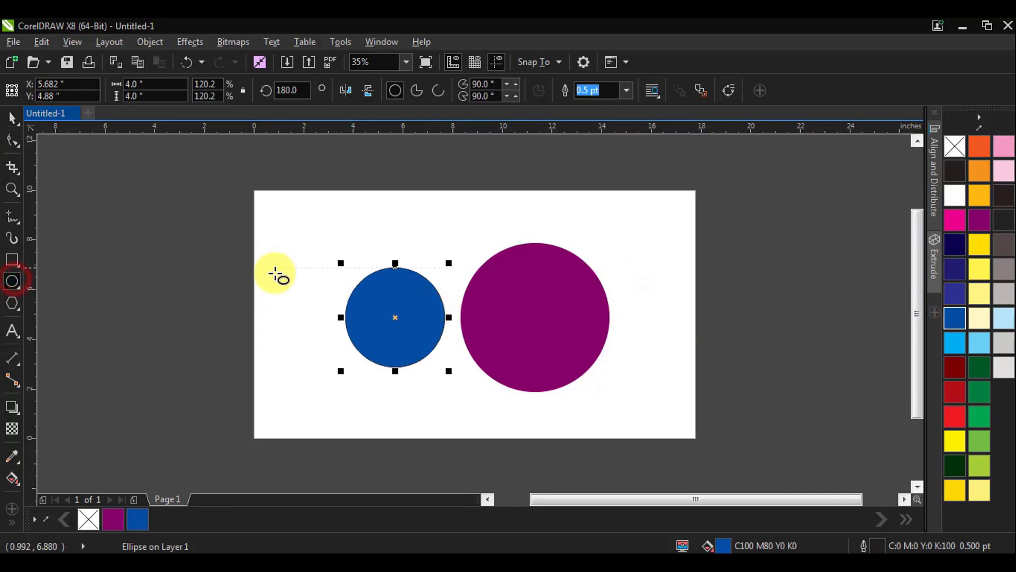
mouse_move(272, 270)
left_mouse_down()
mouse_move(311, 320)
mouse_move(341, 334)
left_mouse_up()
left_click(156, 85)
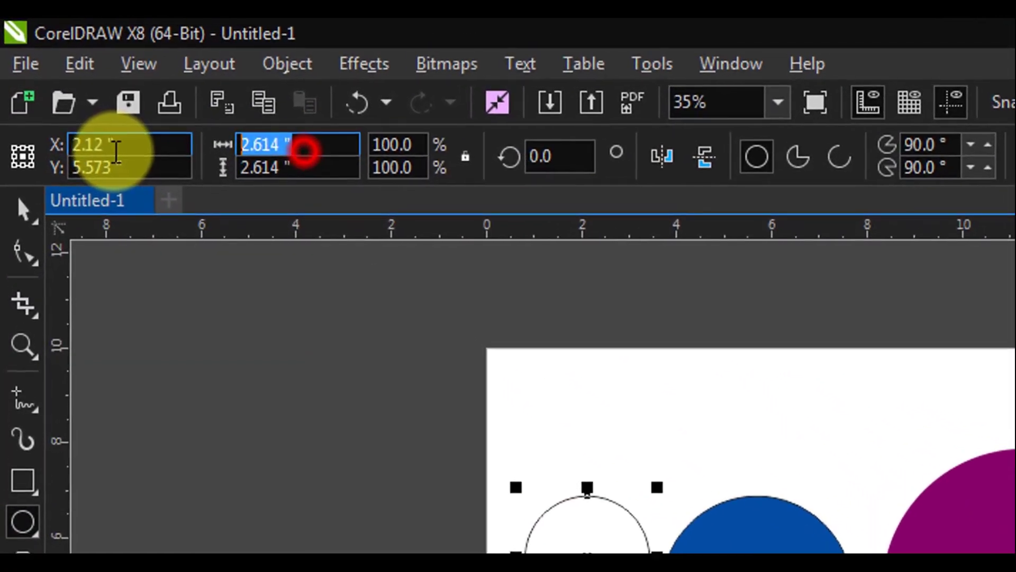
type("3")
key("Tab")
type("3")
key("Return")
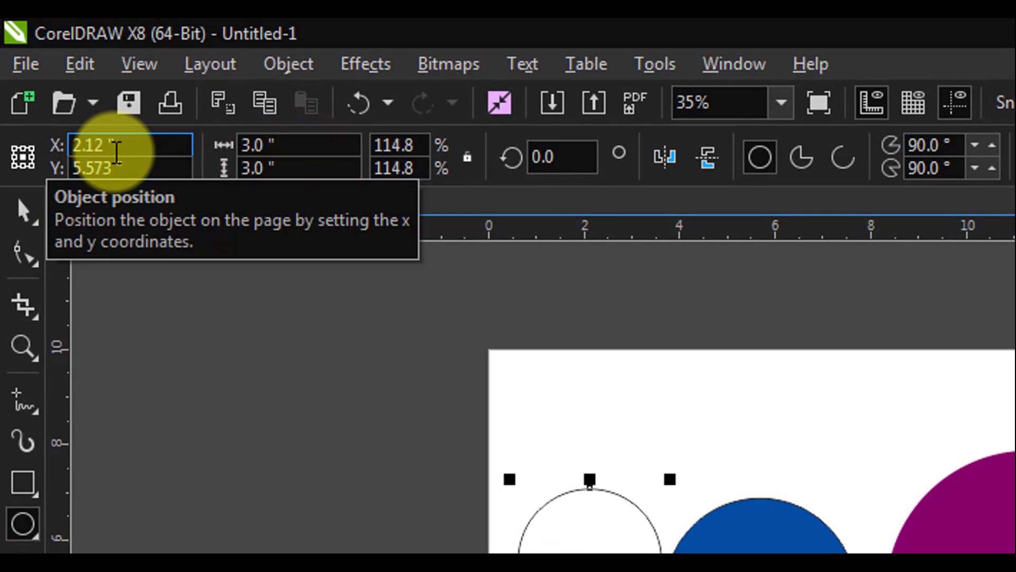
Move the 3-inch circle level with the blue circle's centre, clear of its edge, and fill it with cyan (C100 M0 Y0 K0)
left_click_drag(291, 294, 280, 307)
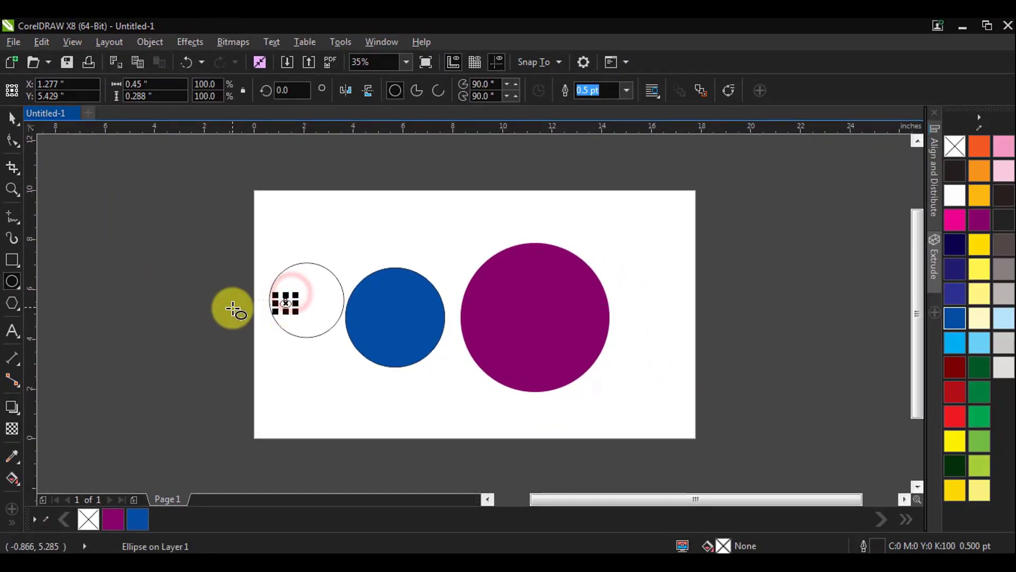
key("ctrl+z")
key("space")
left_click(297, 306)
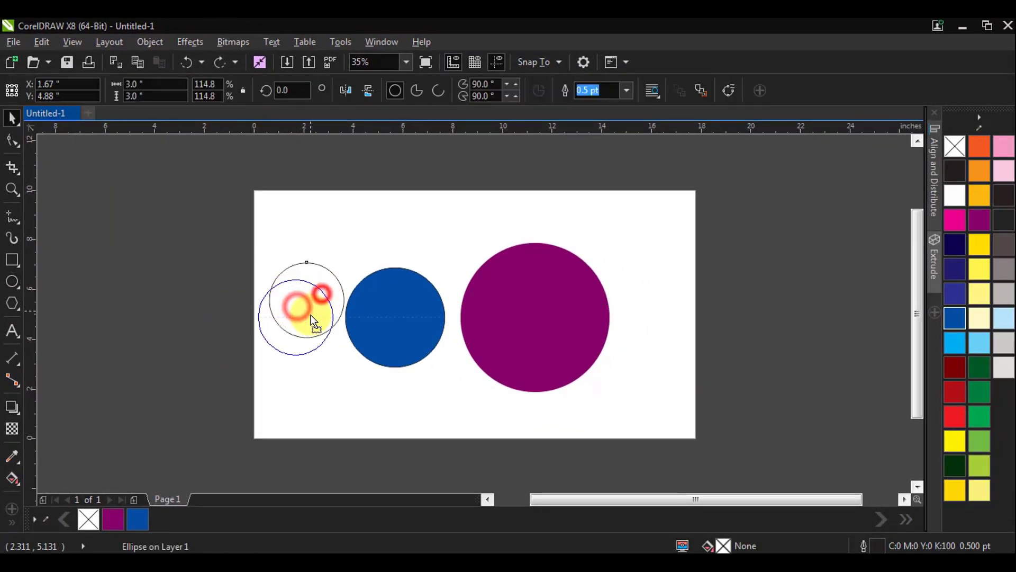
left_click_drag(312, 320, 312, 321)
left_click(955, 342)
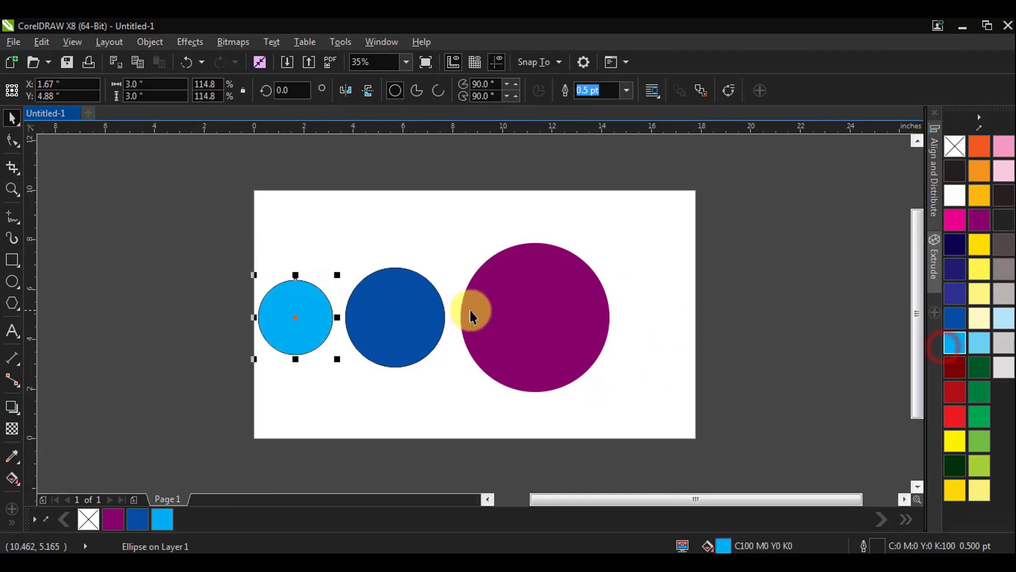
Draw a fourth circle to the right of the purple one and set its width and height to 2 inches
left_click(12, 281)
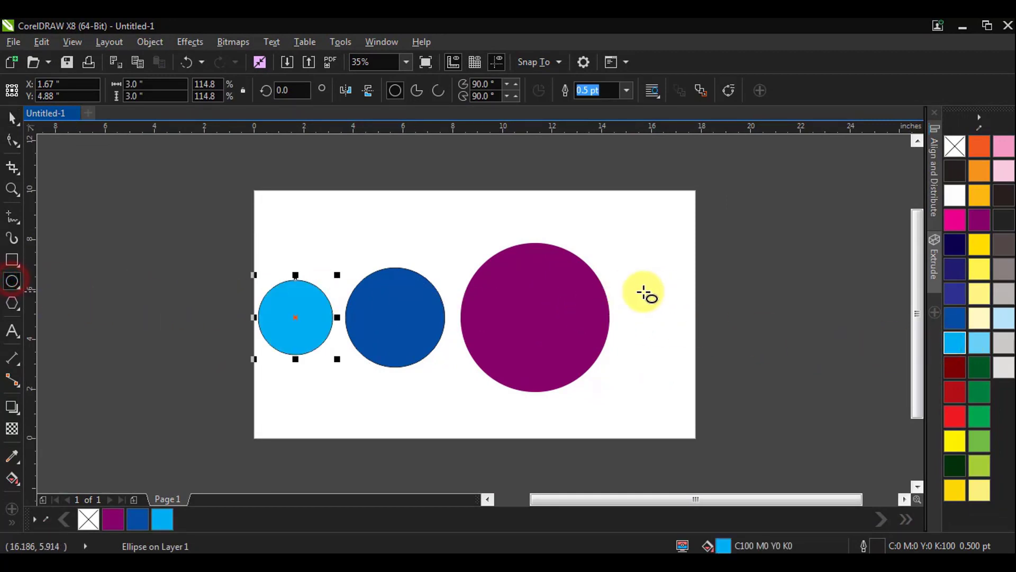
left_click_drag(642, 291, 706, 358)
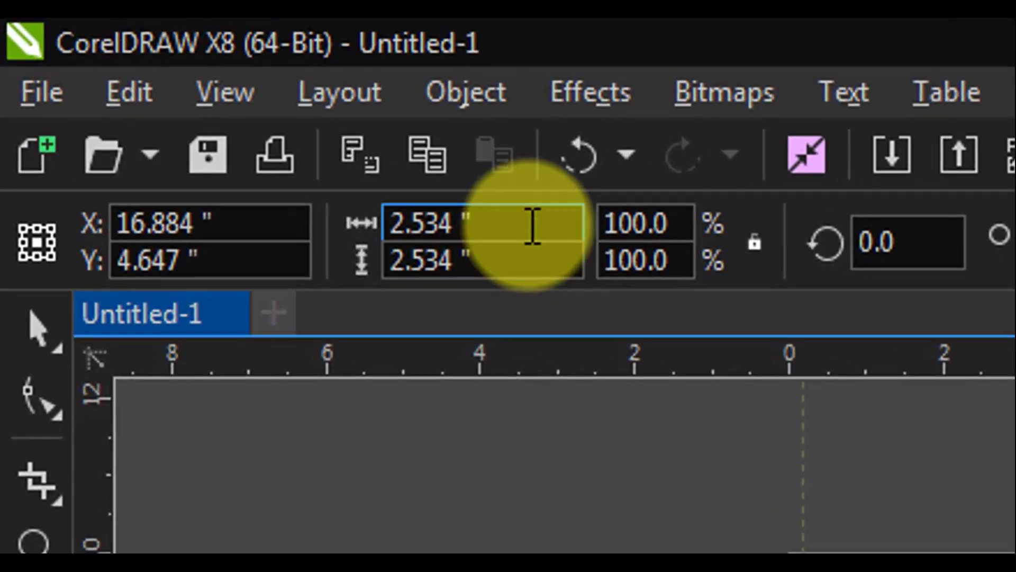
double_click(529, 226)
type("2")
key("Tab")
type("2")
key("Return")
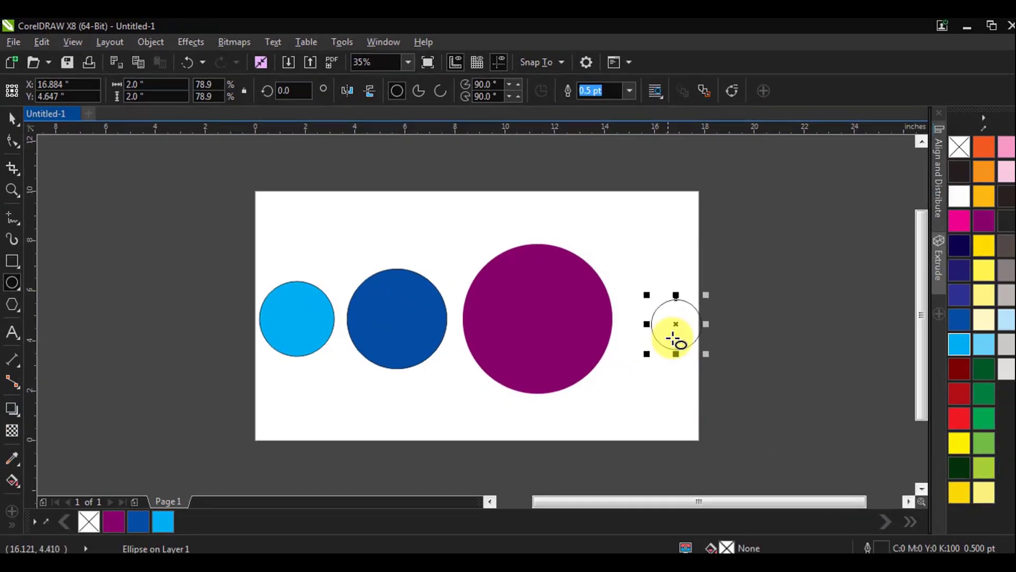
Move the 2-inch circle fully onto the page, level with the other circles' centres, and fill it with white
left_click(673, 306)
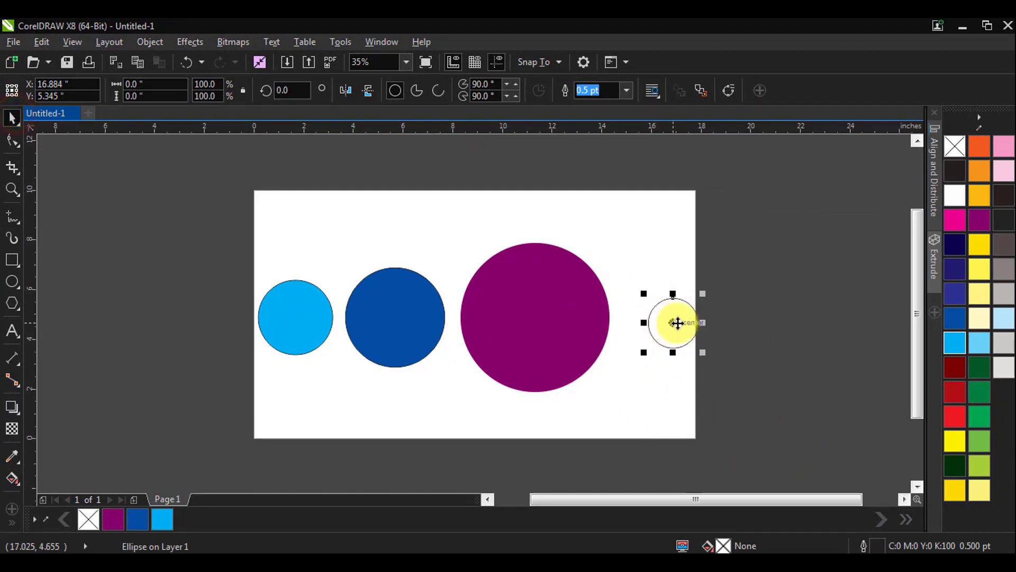
left_click_drag(673, 323, 656, 319)
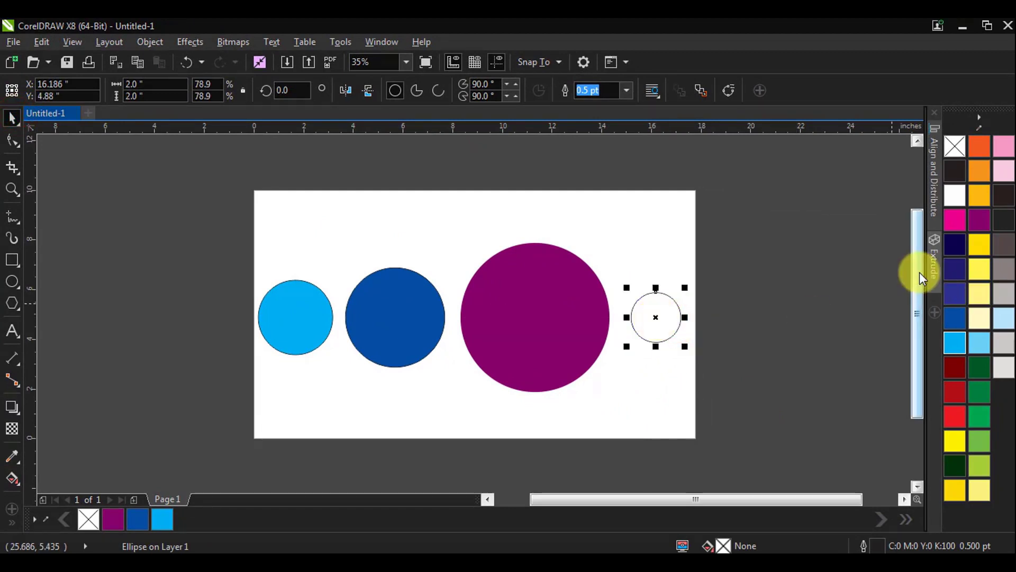
left_click(945, 197)
left_click(752, 330)
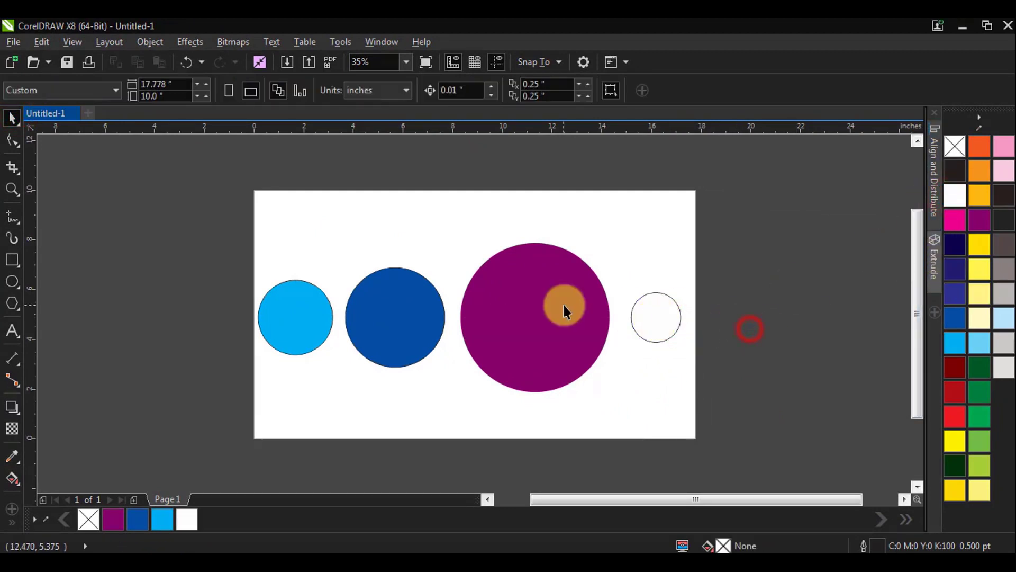
Align the cyan and blue circles to the white circle's right edge and remove the outlines of all three
left_click(307, 318)
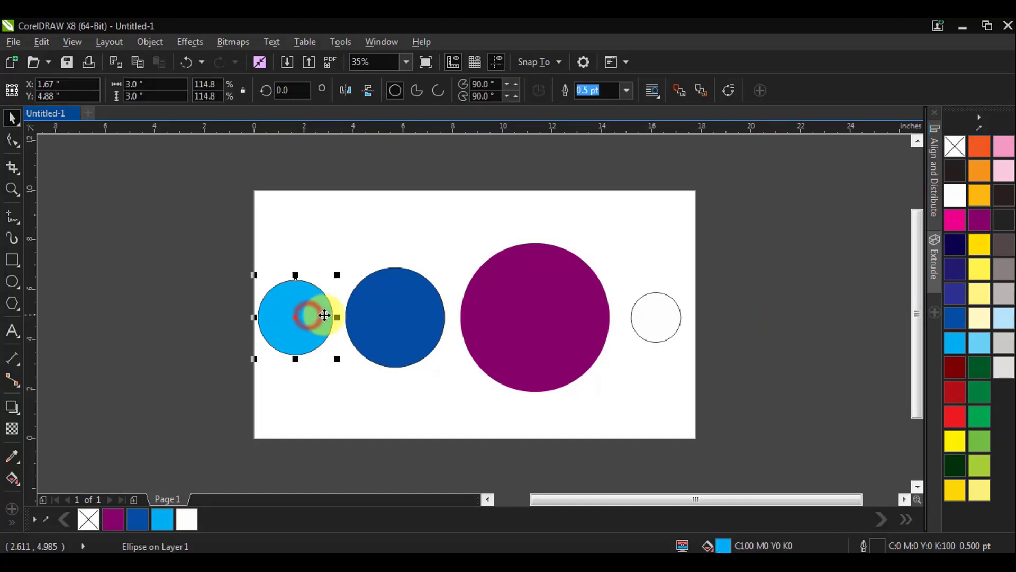
left_click(411, 315, "shift")
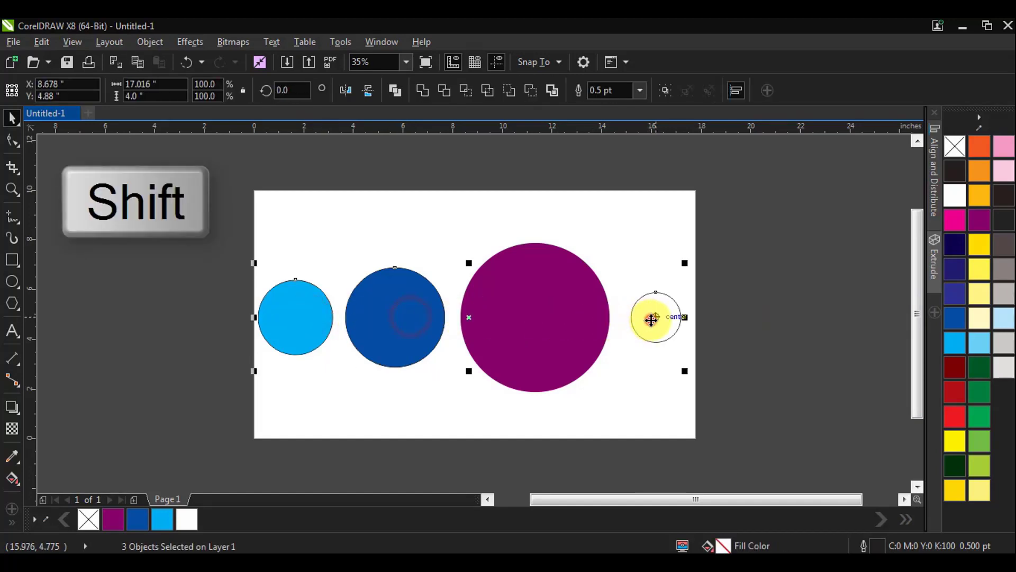
key("r")
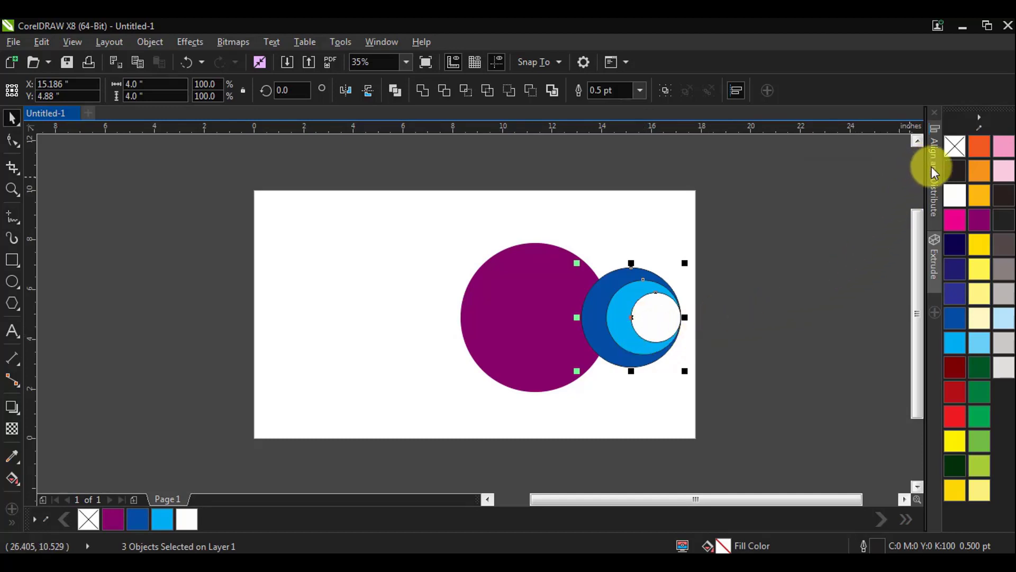
right_click(957, 148)
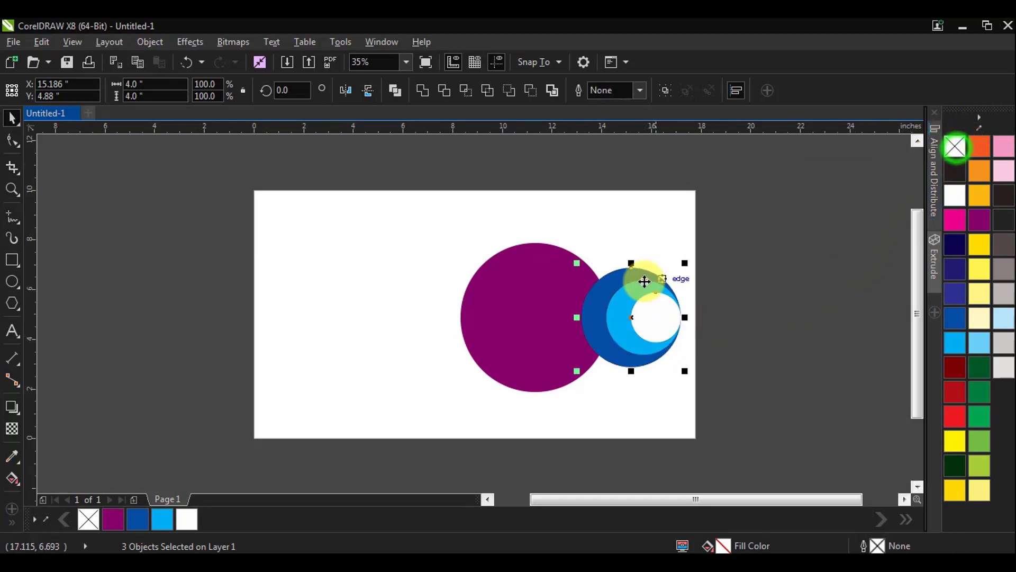
Group the cyan, blue and white circles and align the group to the purple circle's right edge
left_click(666, 93)
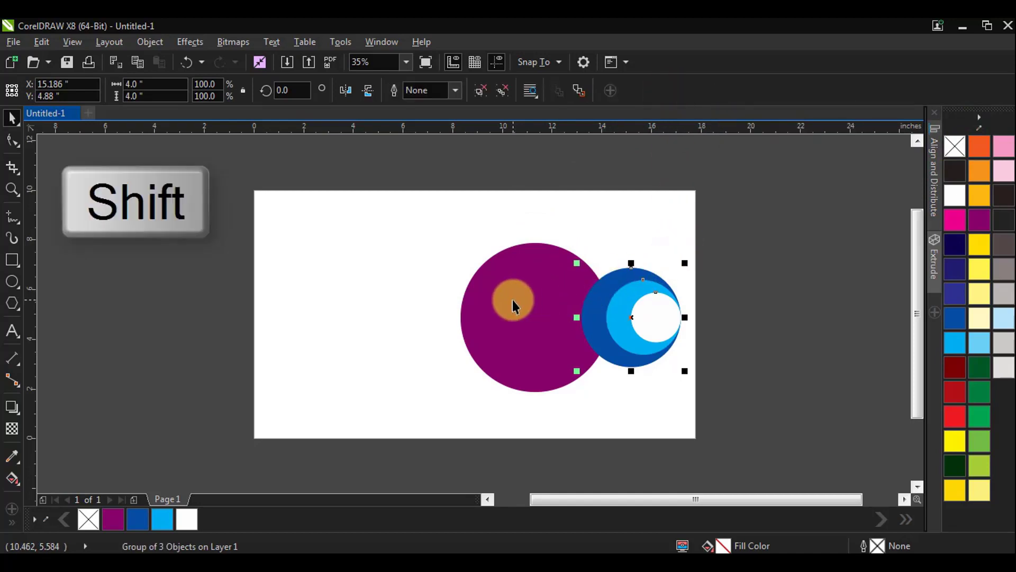
left_click(512, 299, "shift")
key("r")
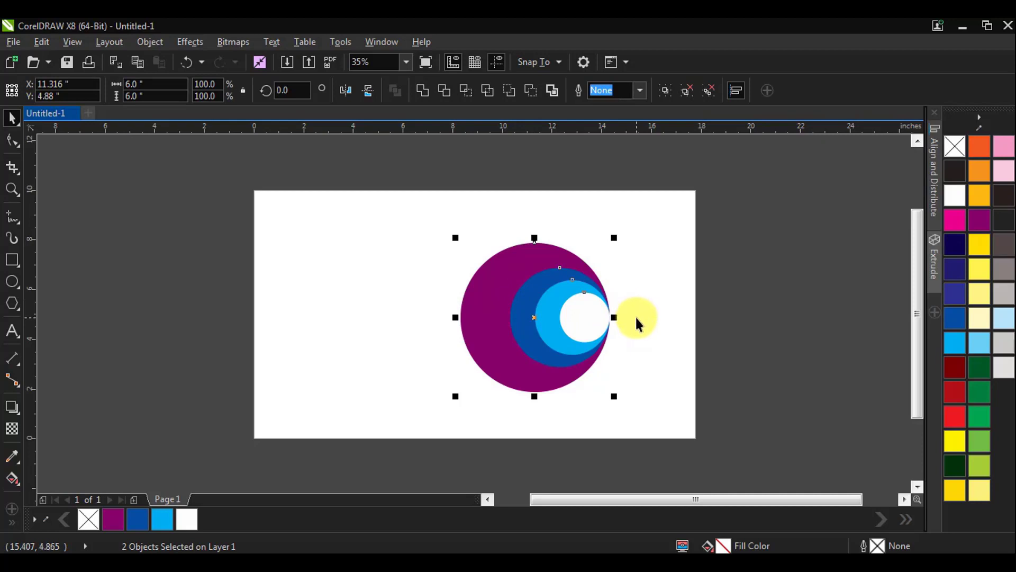
left_click(633, 318)
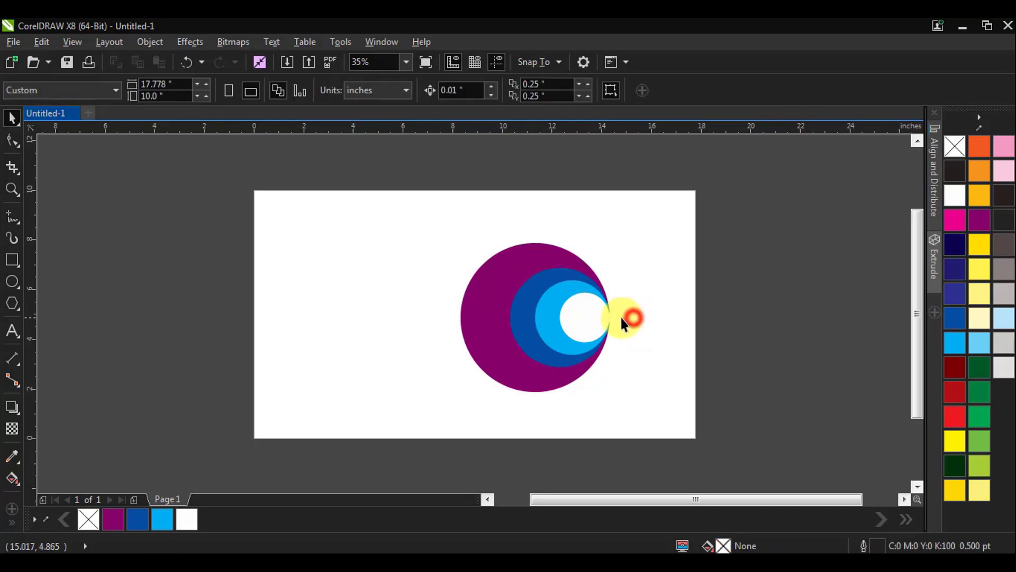
Mirror the group of blue, cyan and white circles both vertically and horizontally
left_click(563, 332)
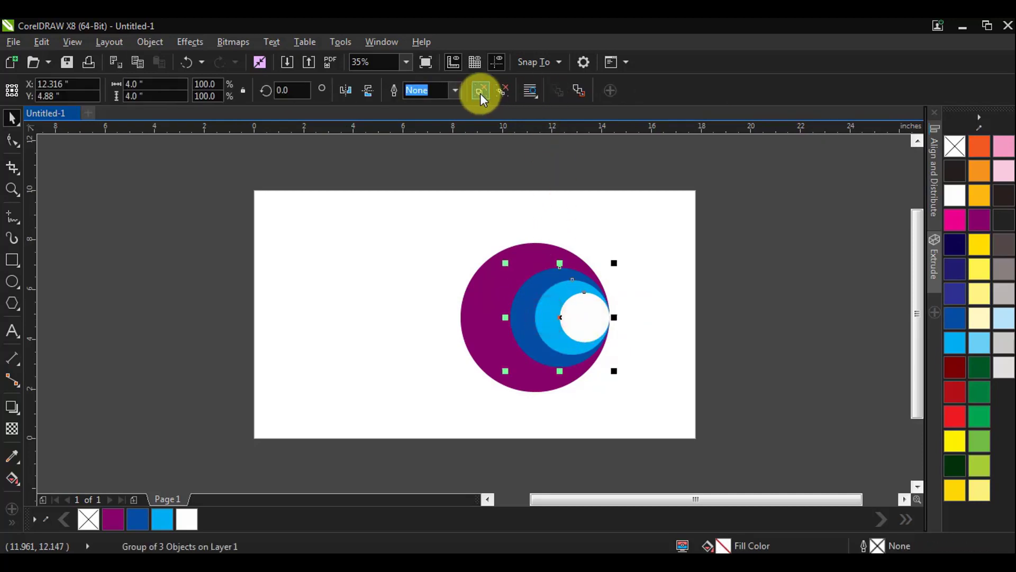
left_click(372, 91)
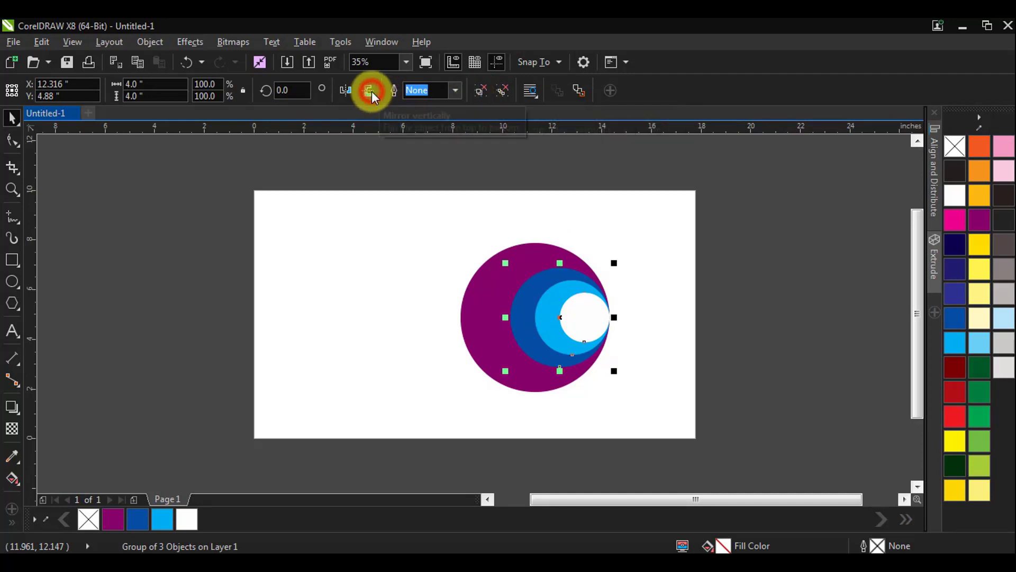
left_click(349, 89)
left_click(726, 283)
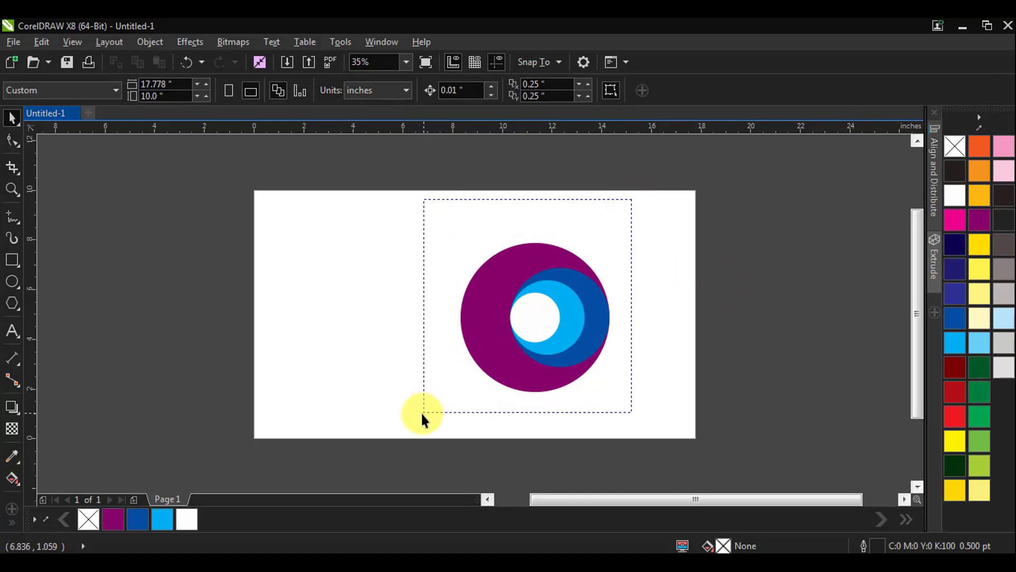
Ungroup the mirrored blue, cyan and white circles and check that the cyan circle can be selected on its own
left_click_drag(422, 415, 423, 412)
scroll(551, 327, "up", 3)
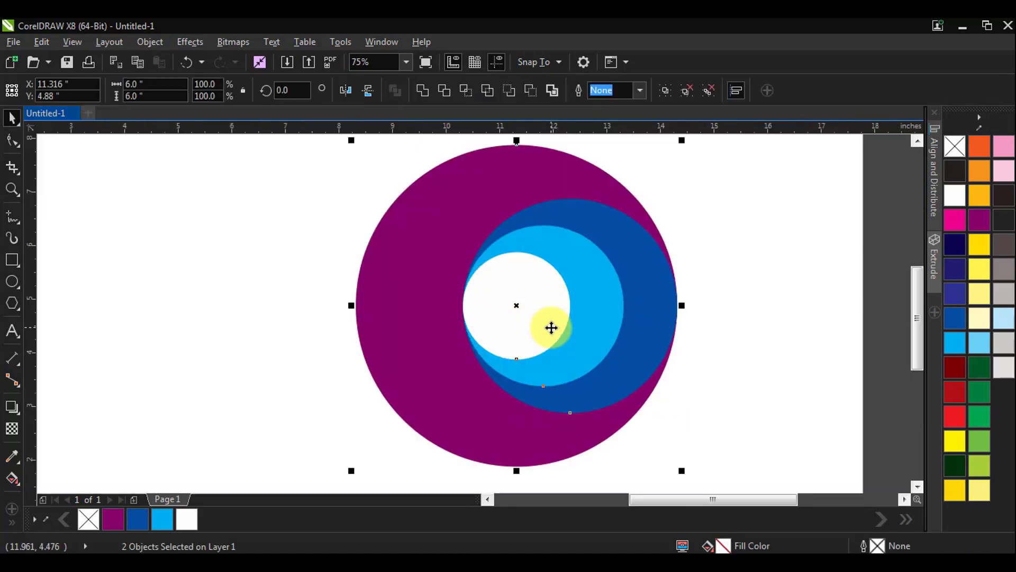
left_click(740, 300)
left_click(577, 290)
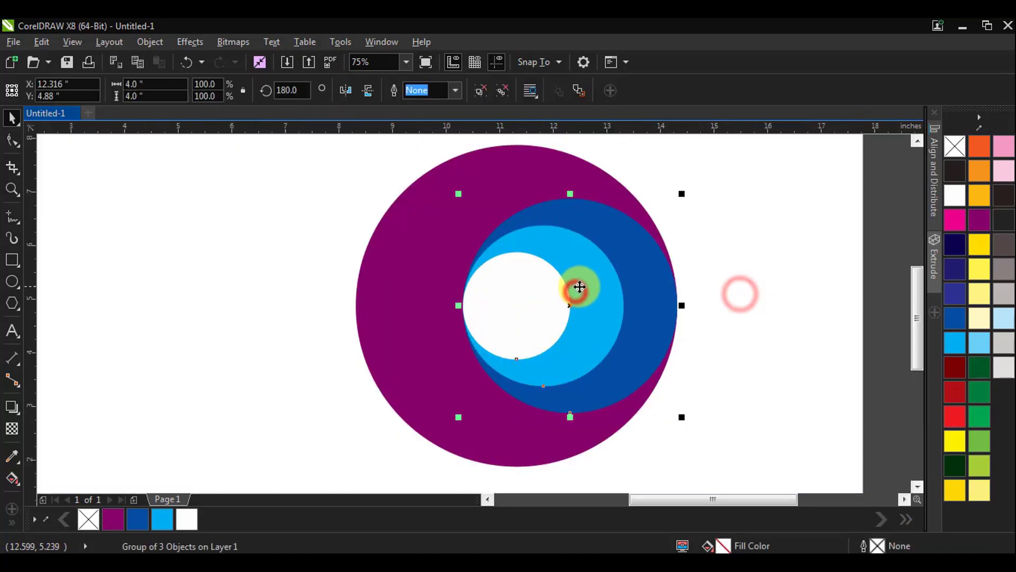
left_click(483, 90)
left_click(743, 226)
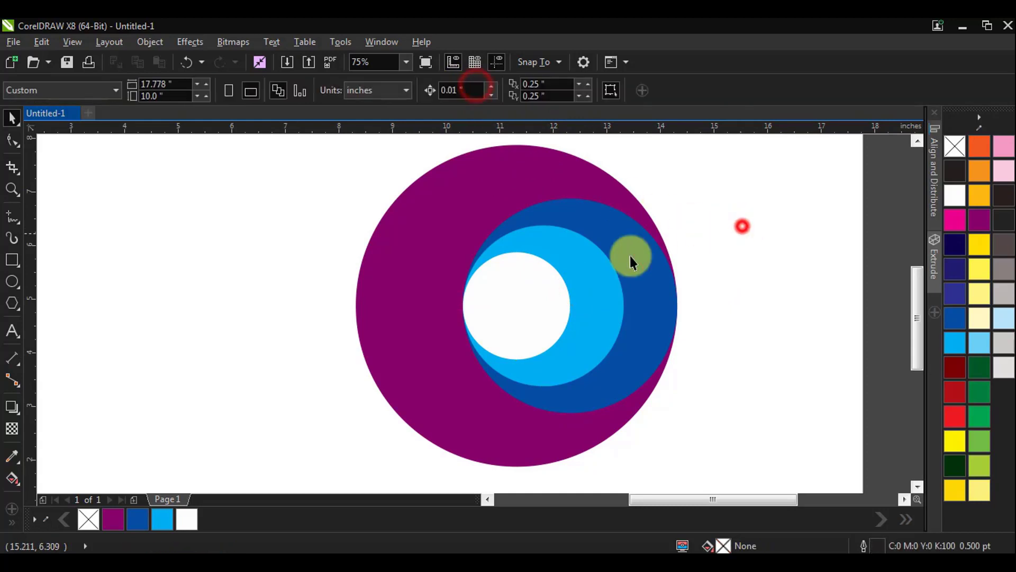
left_click(575, 273)
scroll(582, 297, "down", 3)
scroll(582, 298, "up", 3)
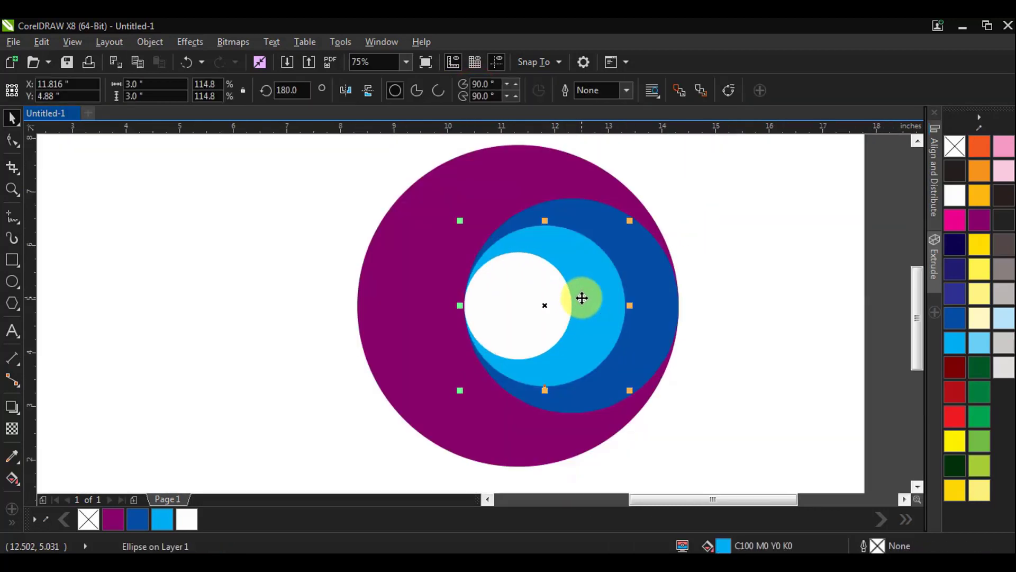
left_click(707, 286)
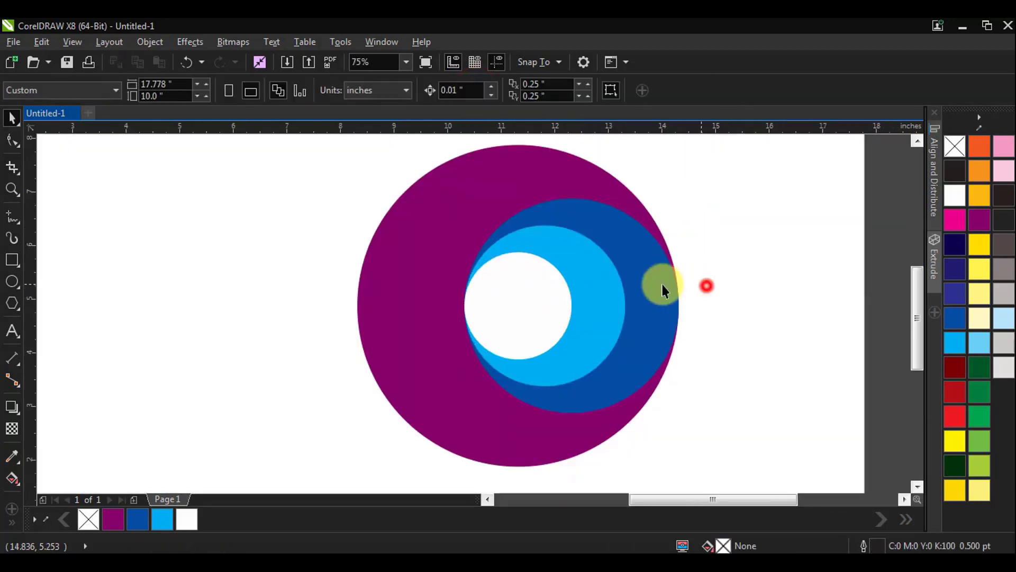
Import the file Color shades 001 from the Desktop and place its swatches on the empty page area beside the circles
left_click(287, 63)
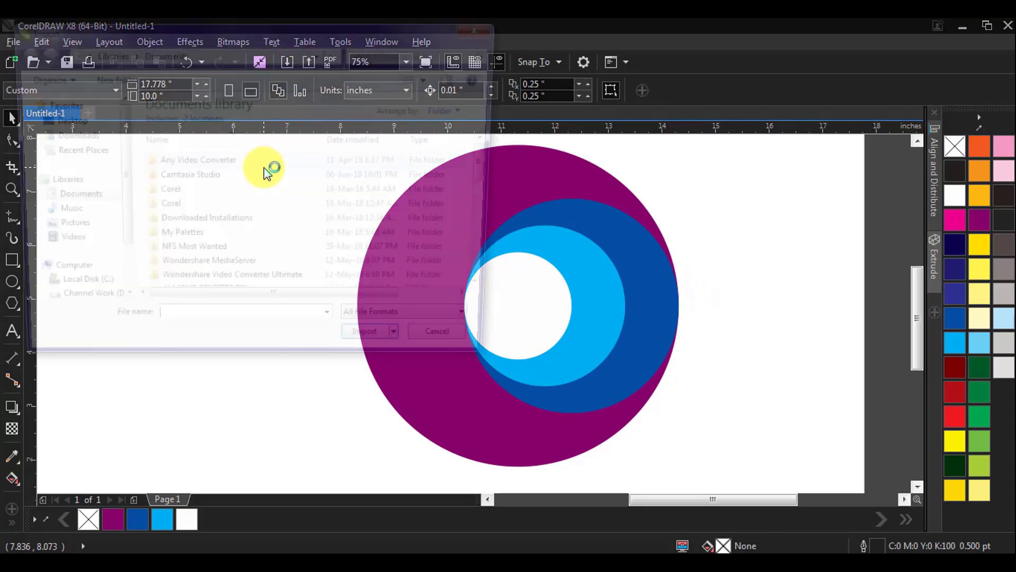
left_click(61, 120)
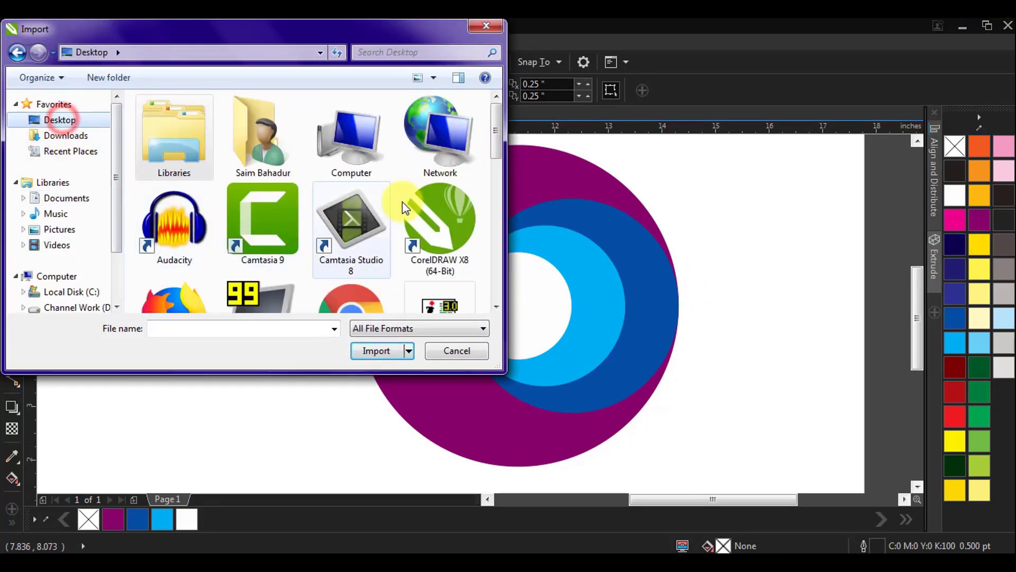
left_click_drag(492, 142, 492, 256)
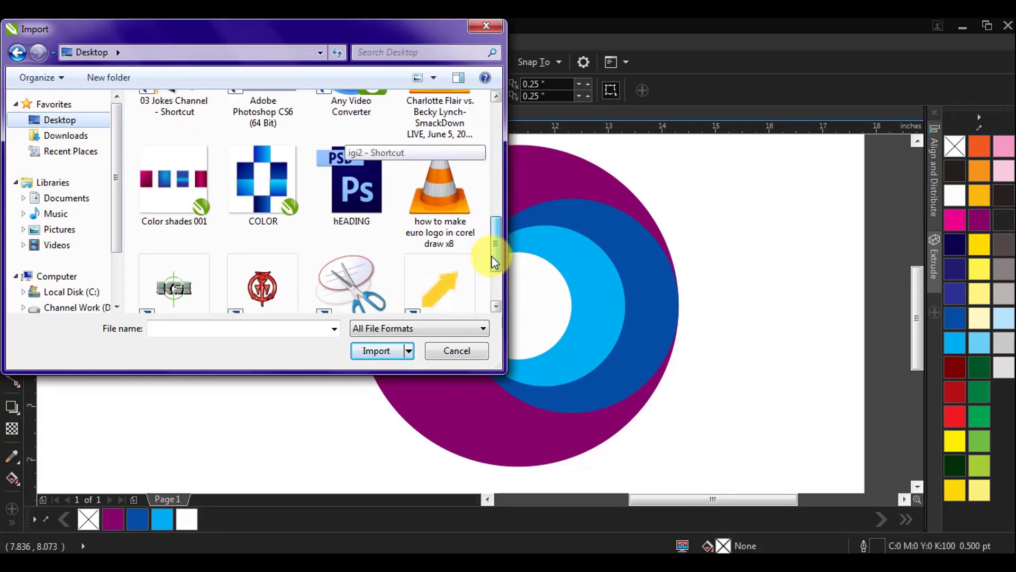
left_click(193, 200)
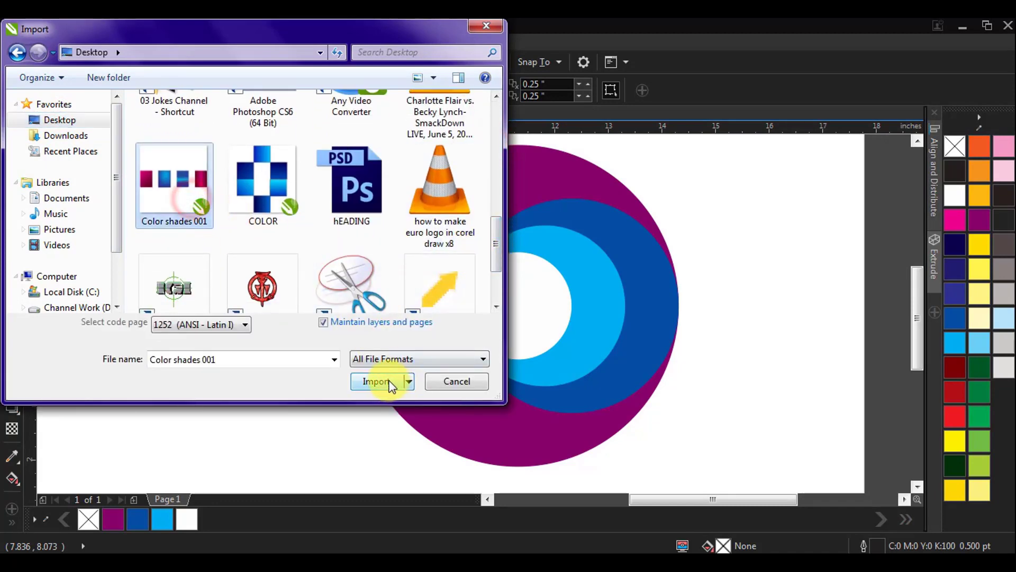
left_click(389, 381)
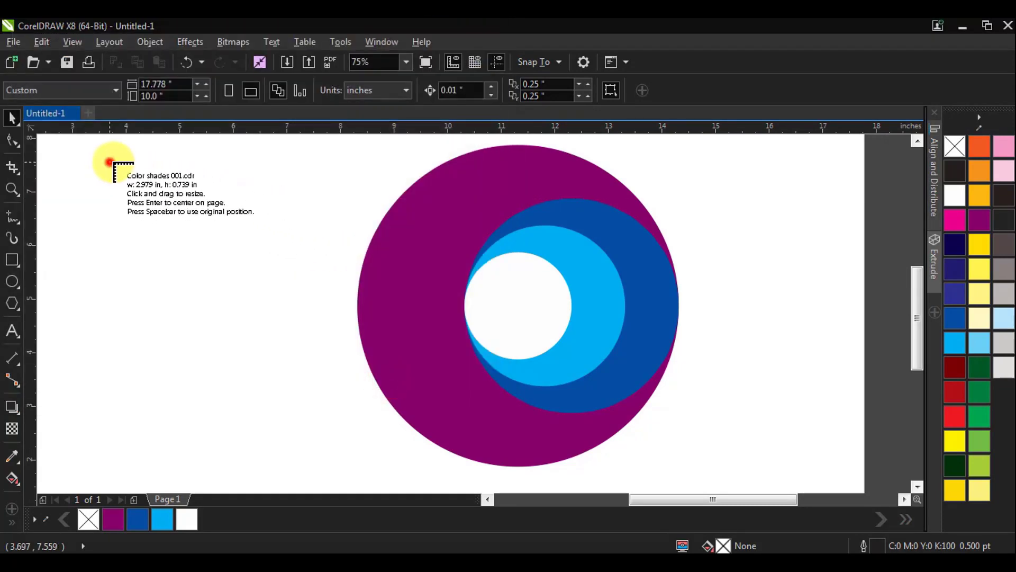
left_click(109, 162)
left_click(278, 250)
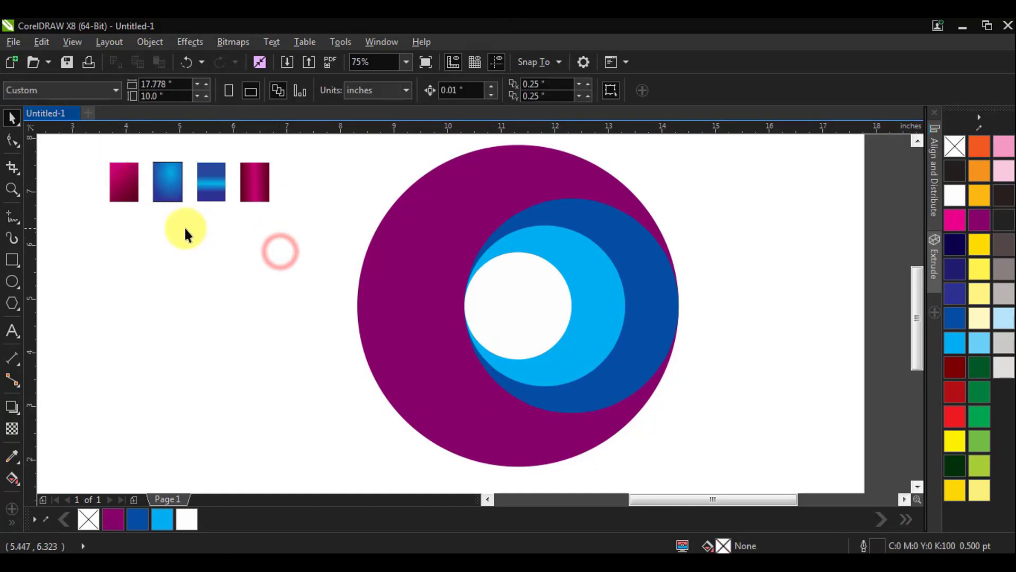
Copy the magenta-to-dark-red gradient of the first imported swatch onto the large purple circle
left_click(372, 294)
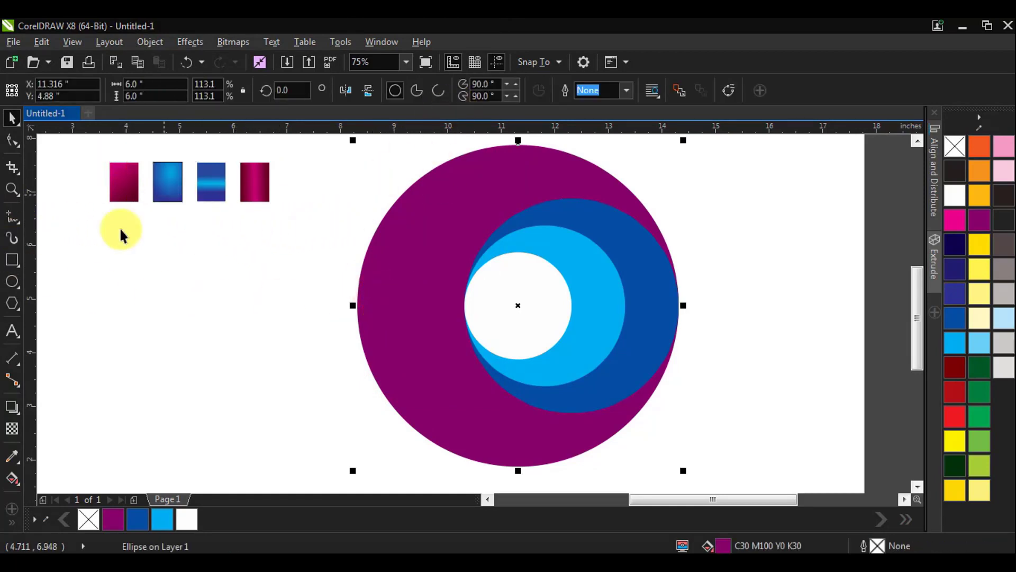
left_click(12, 478)
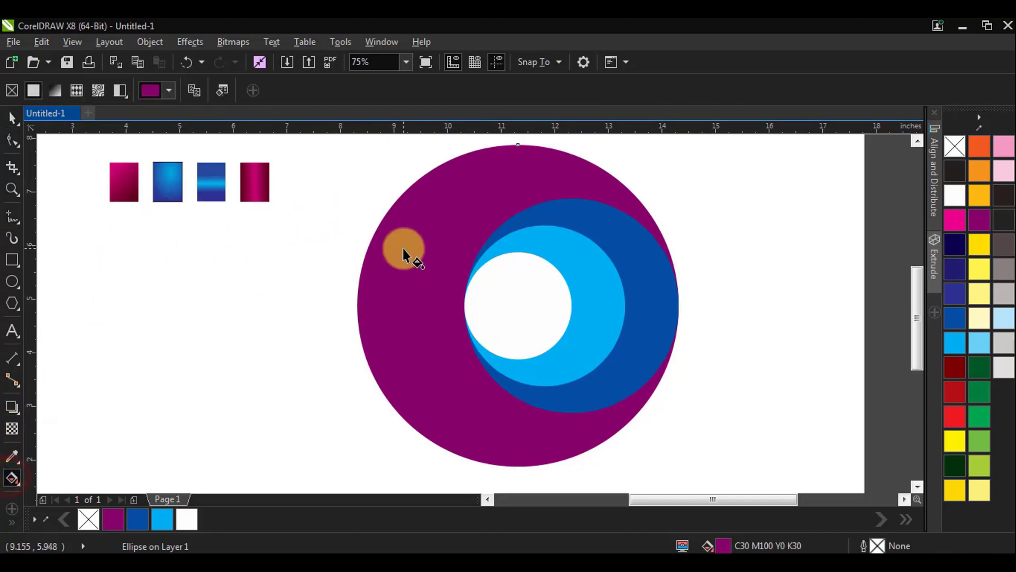
left_click(125, 172)
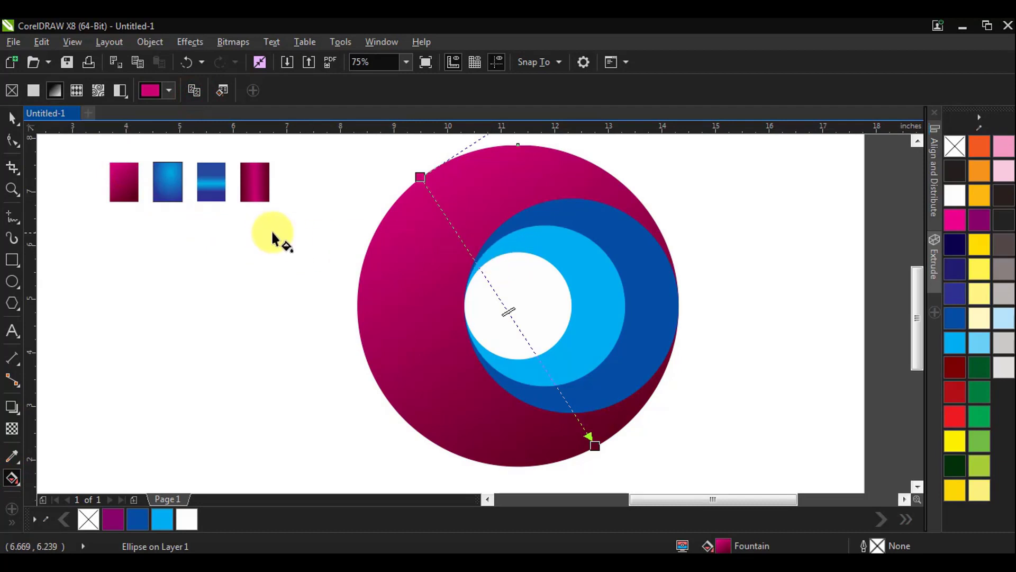
Copy the second swatch's radial blue gradient onto the 4-inch circle, moving its centre near the circle's top and its end to the lower edge
left_click(617, 232)
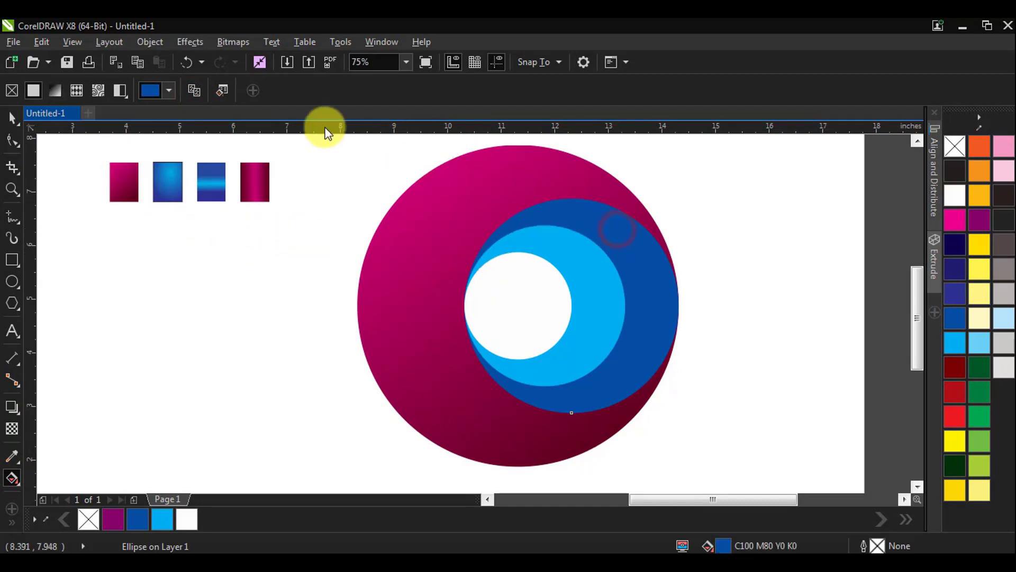
left_click(195, 91)
left_click(162, 181)
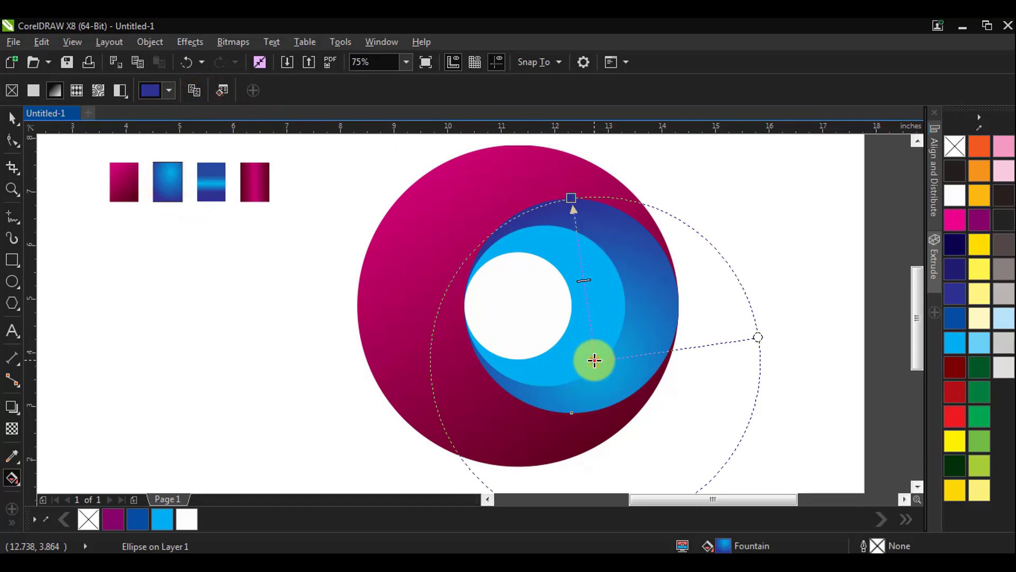
left_click_drag(595, 361, 588, 239)
left_click_drag(568, 197, 570, 411)
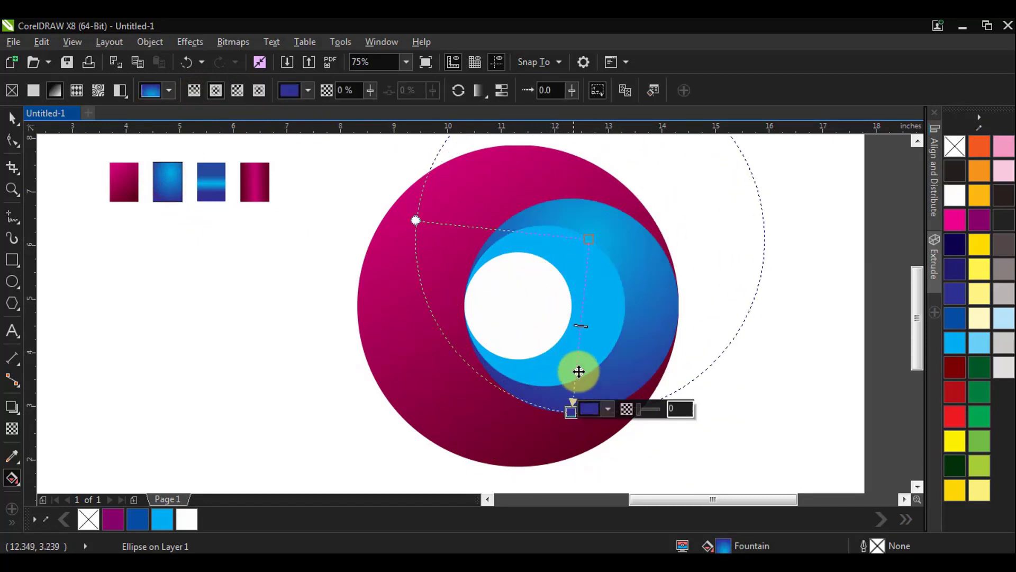
Copy the third swatch's blue and cyan banded gradient onto the cyan circle
left_click(552, 250)
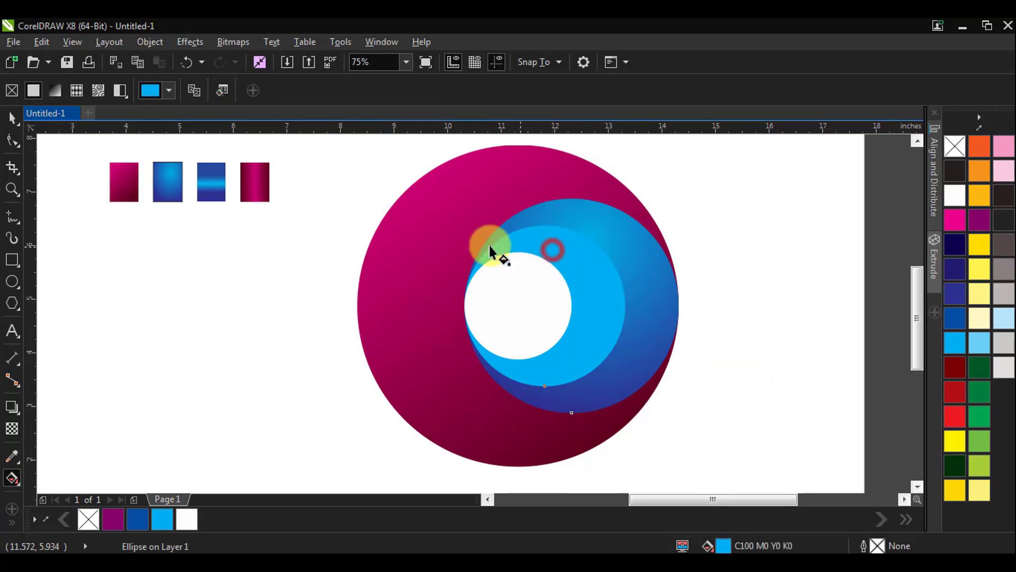
left_click(556, 252)
left_click(195, 91)
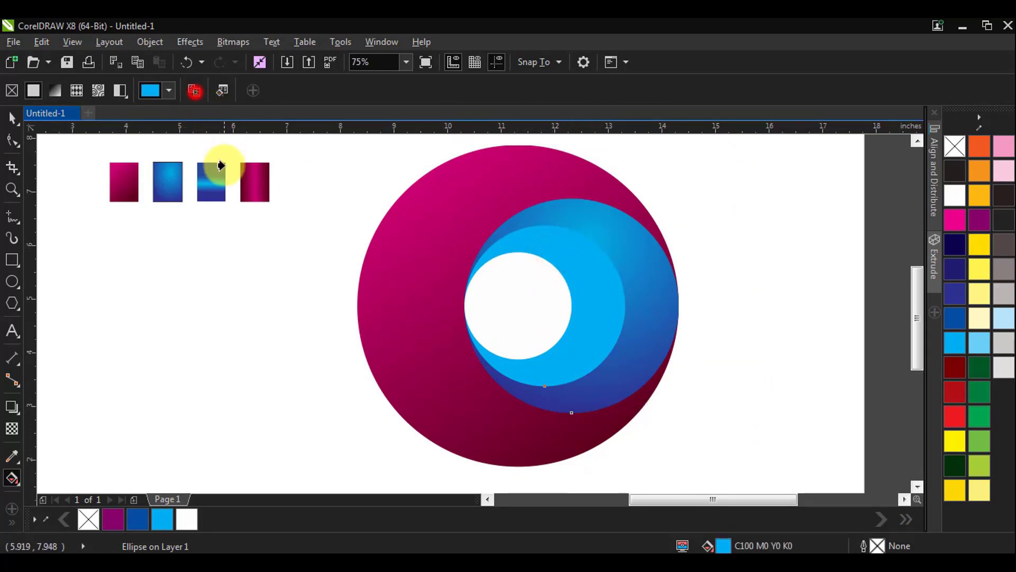
left_click(215, 170)
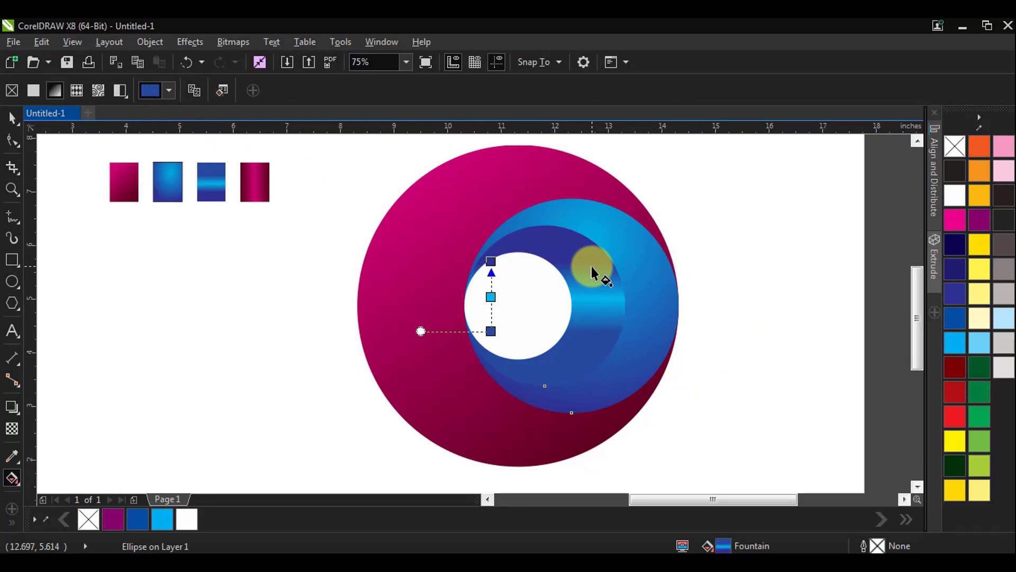
Duplicate the large magenta circle about 6.5 inches to the right at the same height
left_click(400, 201)
left_click(11, 117)
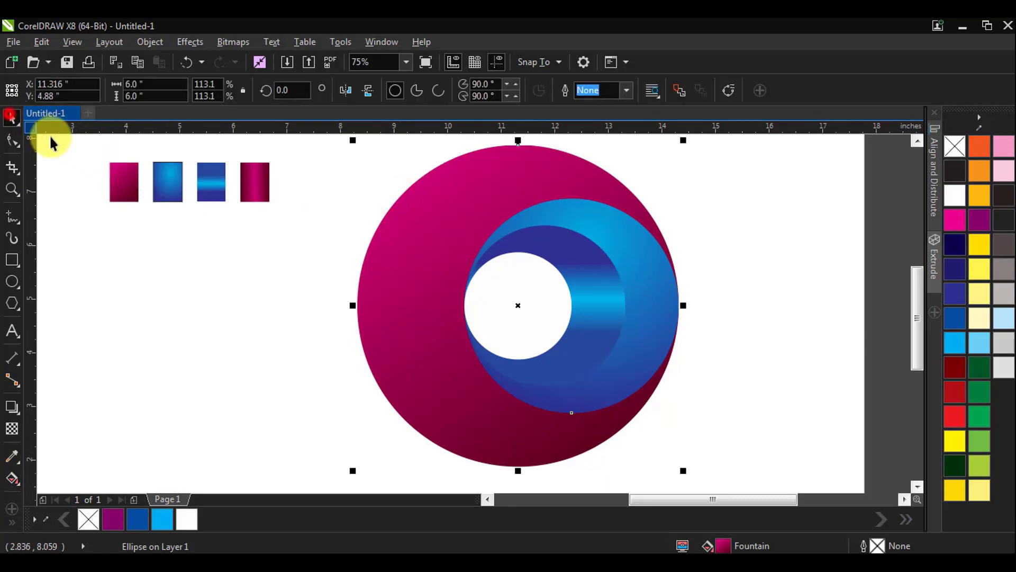
scroll(234, 235, "down", 2)
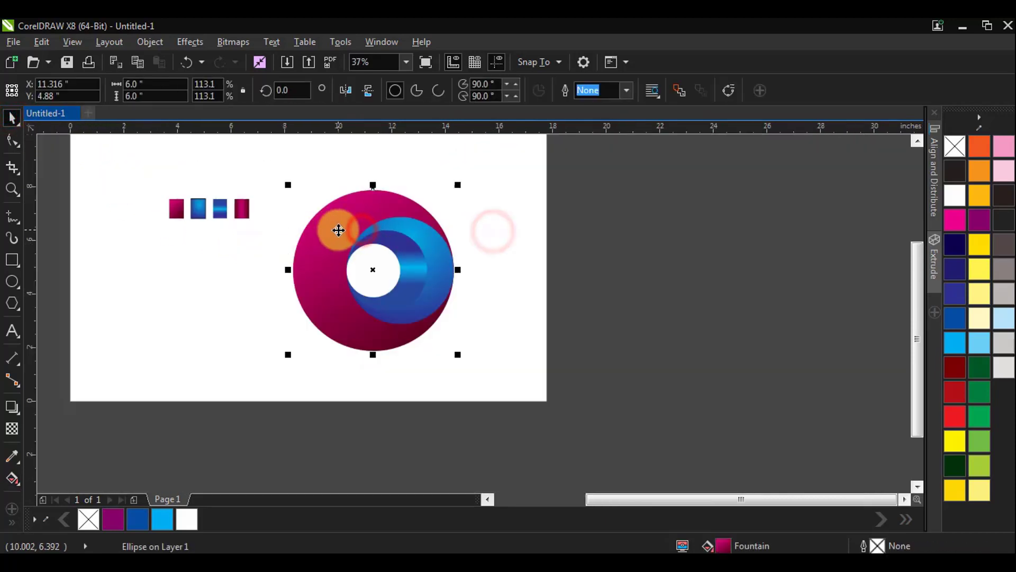
left_click_drag(337, 229, 517, 232)
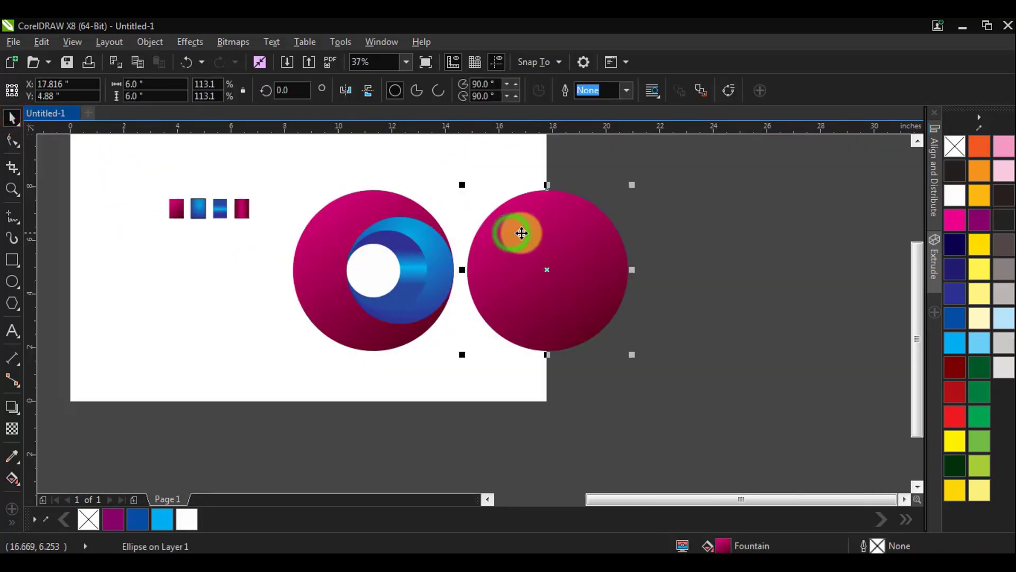
Try to place a copy of the duplicated magenta circle about 0.24 inches higher, and undo it
scroll(547, 288, "up", 2)
scroll(668, 279, "up", 1)
left_click_drag(610, 340, 611, 327)
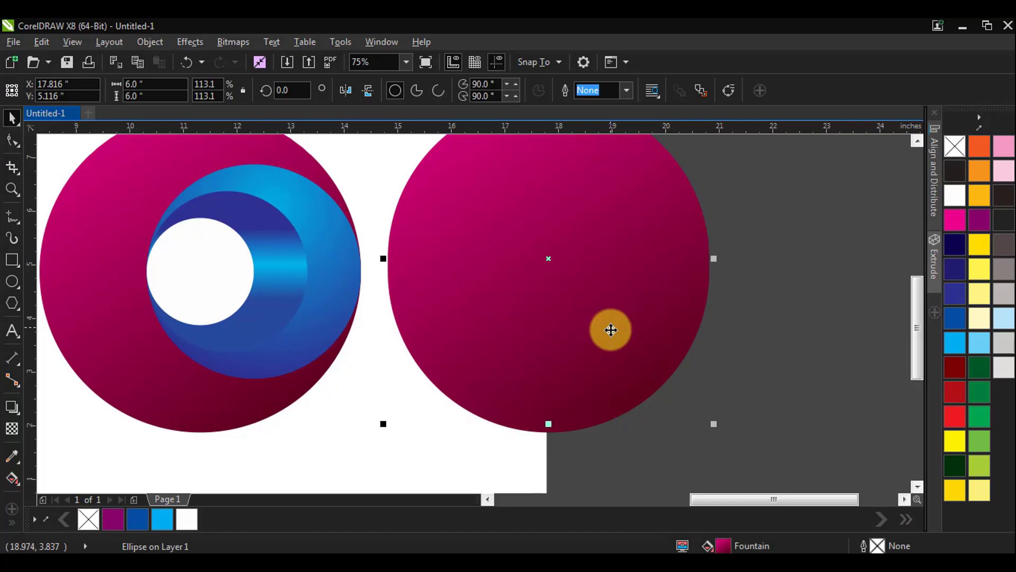
key("ctrl+z")
scroll(650, 364, "down", 1)
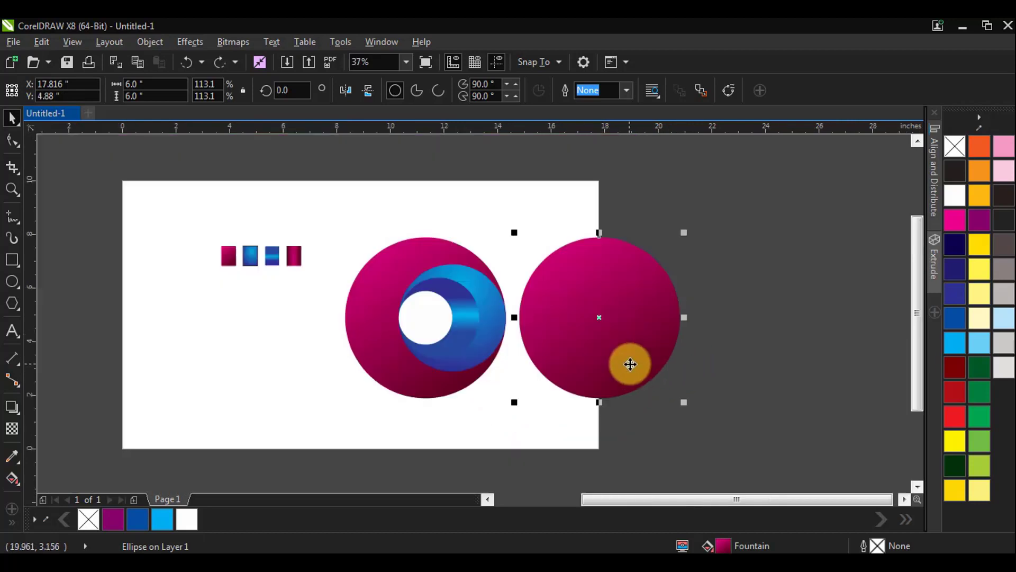
Place a copy of the separate magenta circle about 0.24 inches above it and fill the copy with white
left_click(730, 364)
left_click(640, 360)
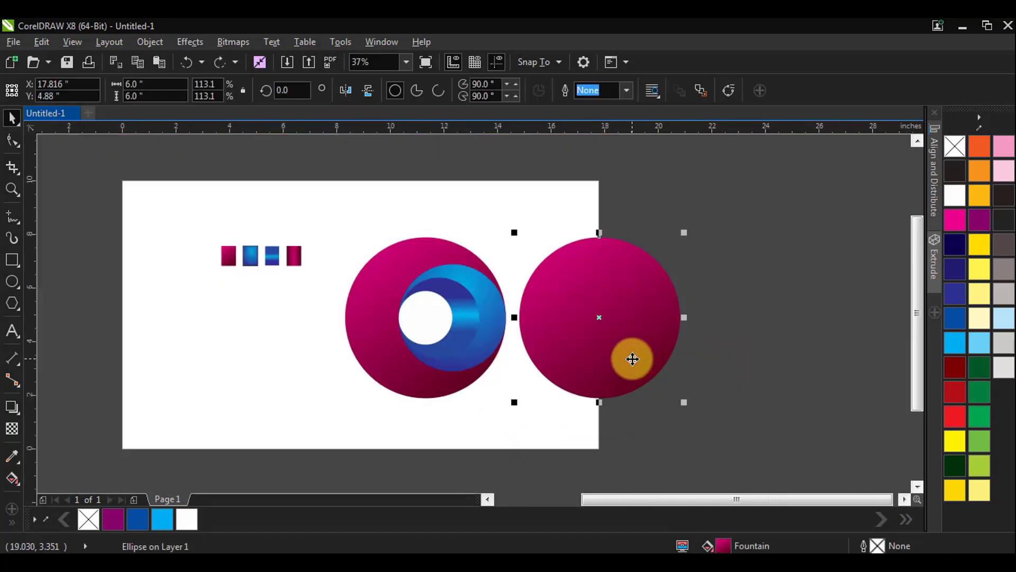
left_click_drag(609, 356, 466, 349)
scroll(683, 358, "up", 1)
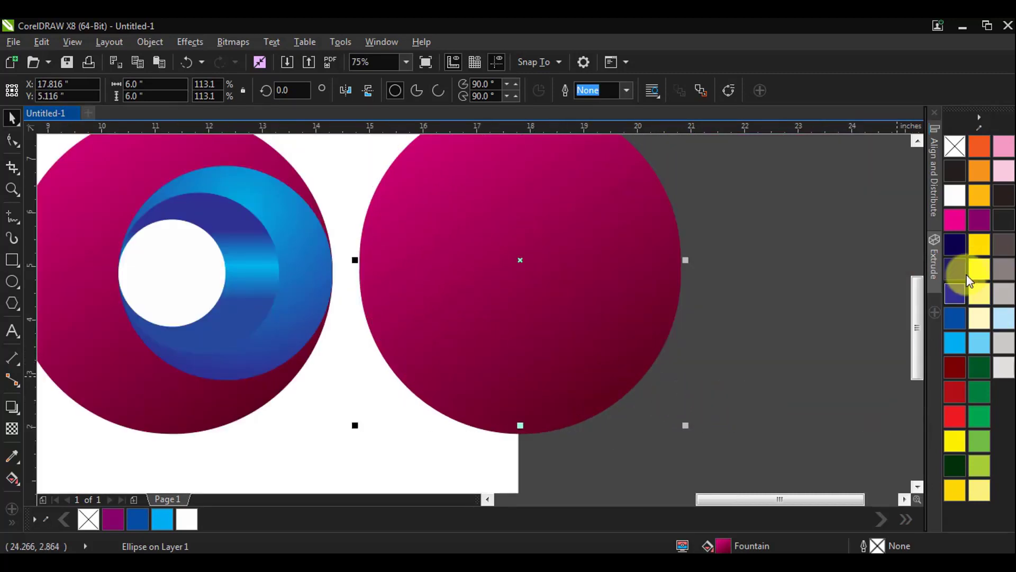
left_click(954, 197)
left_click(669, 344)
Stretch the white circle horizontally about its centre into an ellipse about 7.6 inches wide
left_click(518, 393)
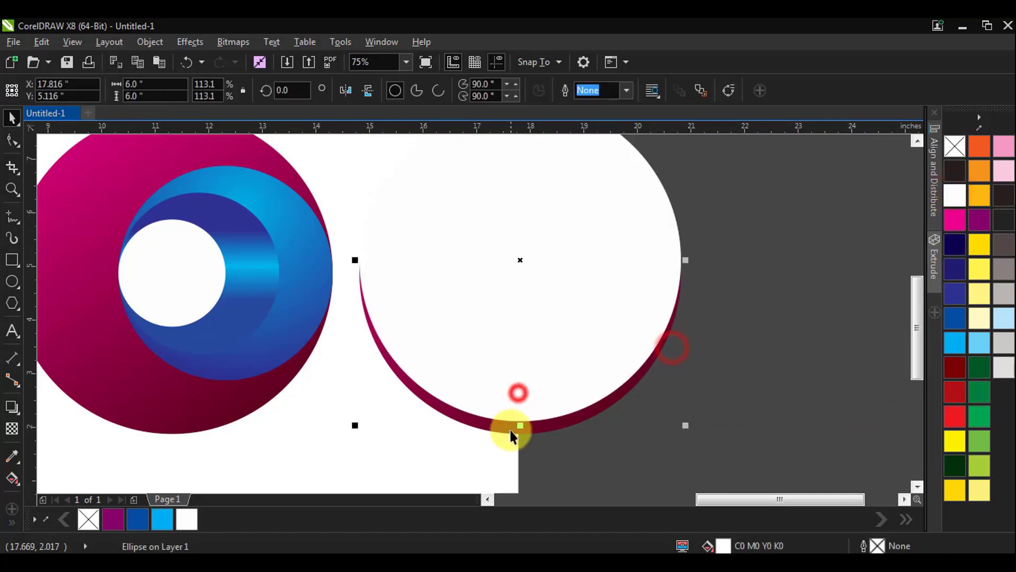
scroll(512, 432, "up", 1)
scroll(648, 402, "down", 2)
left_click_drag(704, 337, 735, 336)
scroll(613, 404, "up", 1)
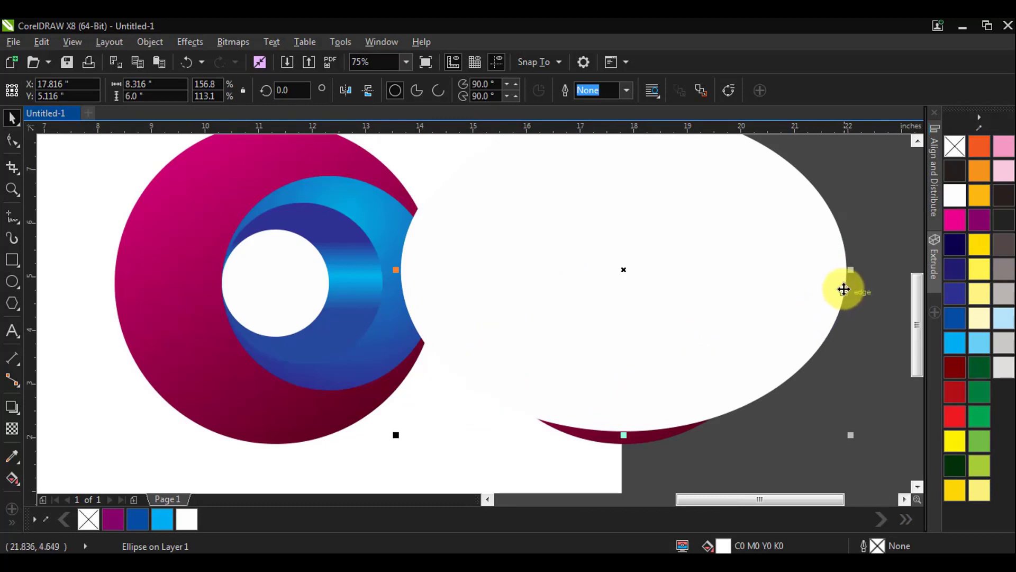
left_click_drag(850, 269, 831, 259)
left_click_drag(662, 373, 660, 366)
key("ctrl+z")
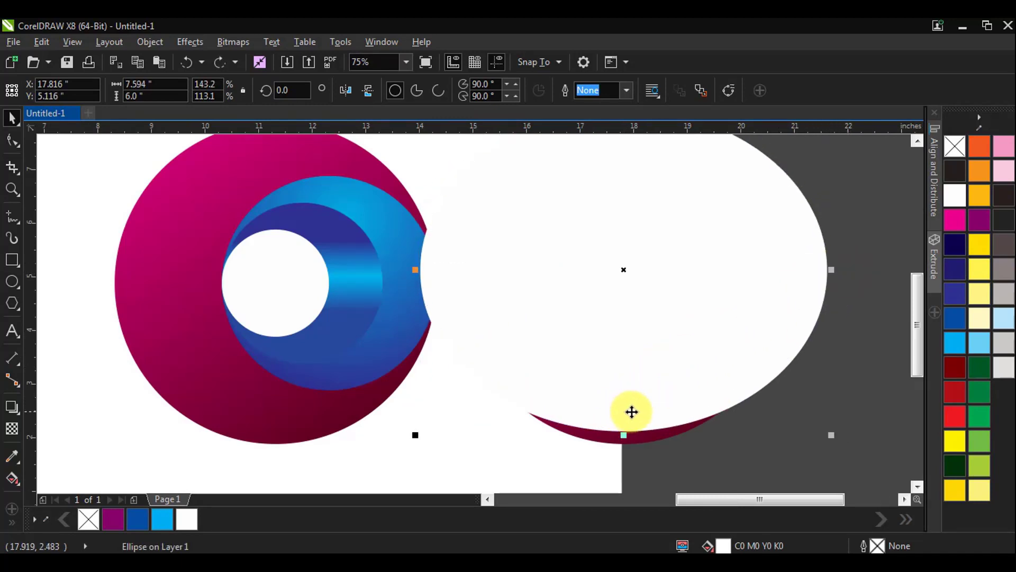
Subtract the white ellipse from the magenta circle behind it with Back Minus Front, leaving a thin crescent
left_click(663, 465)
left_click(624, 399)
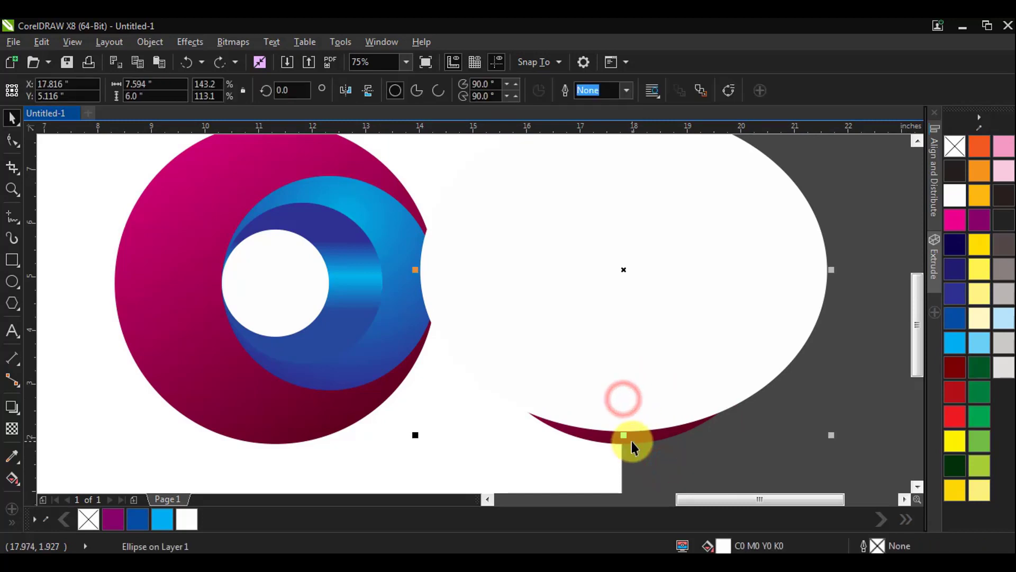
left_click(632, 441, "shift")
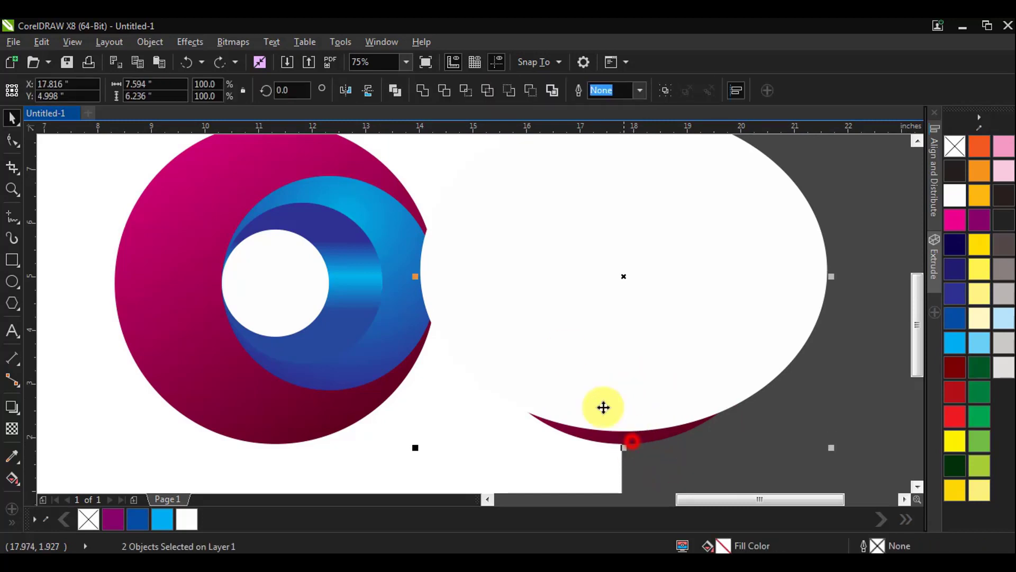
left_click(531, 91)
left_click(742, 336)
Align the crescent's vertical centre line with that of the logo's large magenta circle
left_click(631, 436)
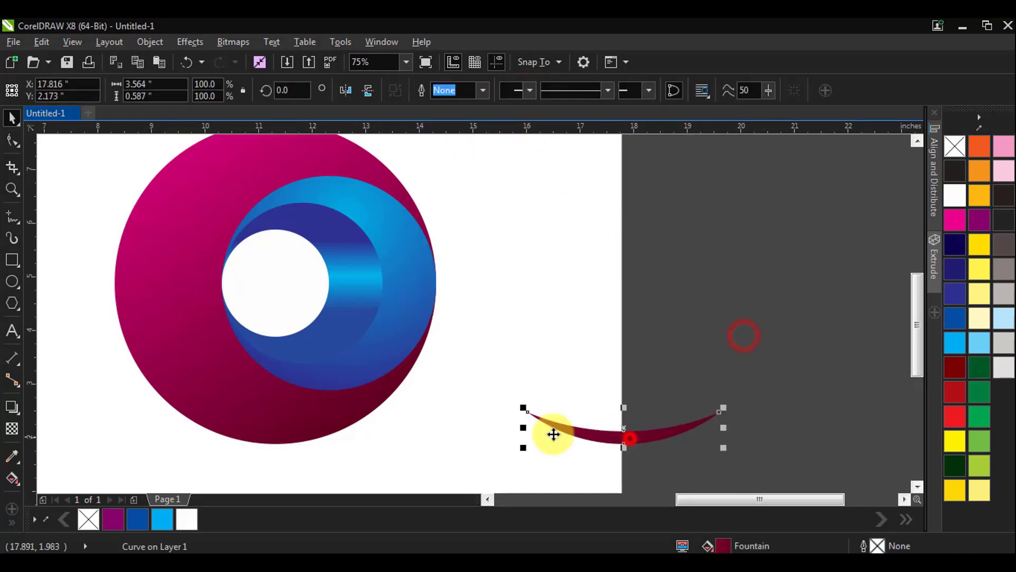
left_click(298, 419, "shift")
key("c")
left_click(488, 428)
scroll(599, 430, "left", 3)
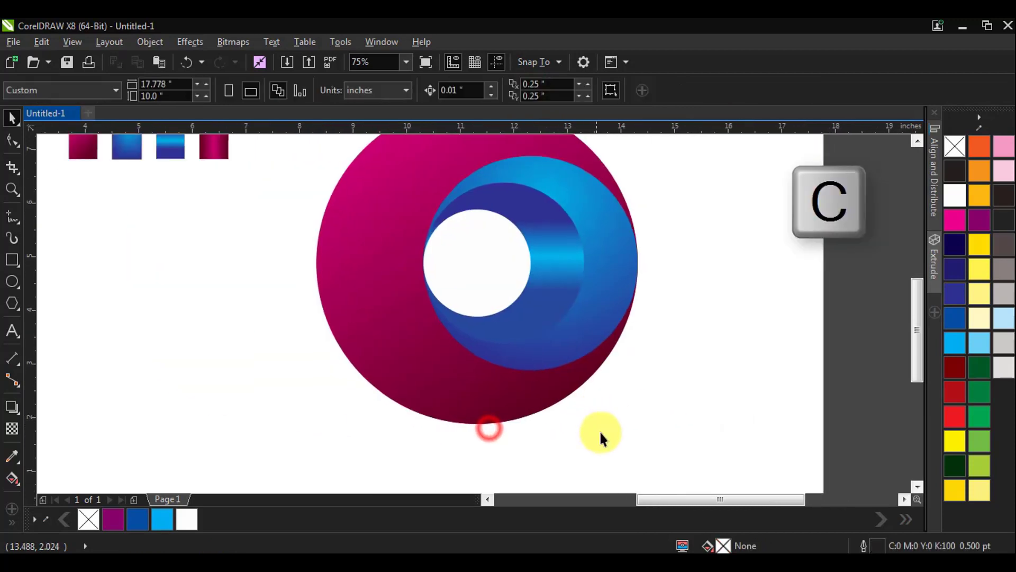
Fill the crescent with magenta (C0 M100 Y0 K0) and move it up about 0.09 inches
left_click_drag(608, 447, 347, 363)
left_click(955, 219)
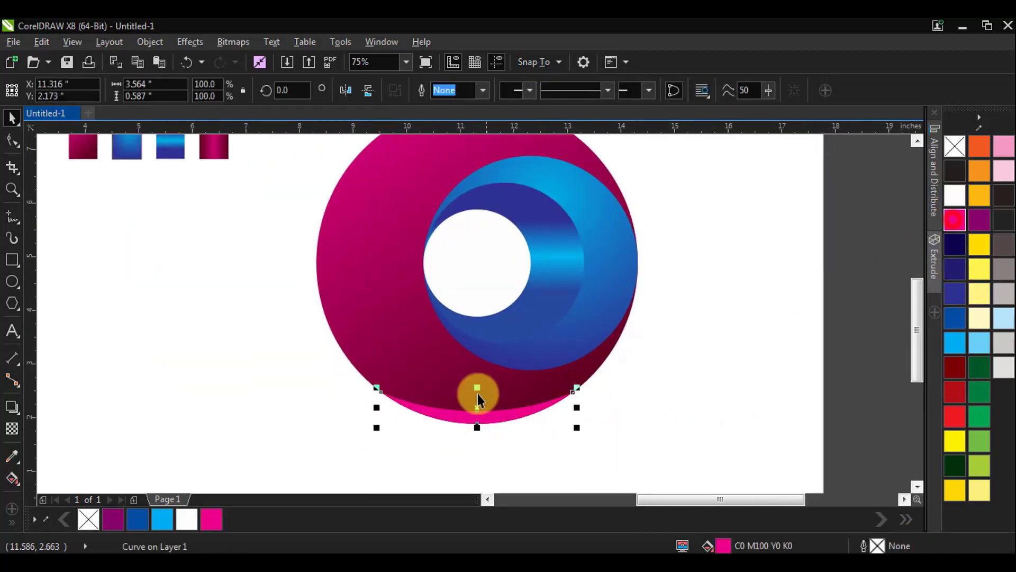
scroll(477, 392, "up", 2)
left_click_drag(501, 396, 510, 406)
scroll(504, 407, "up", 1)
scroll(530, 418, "down", 3)
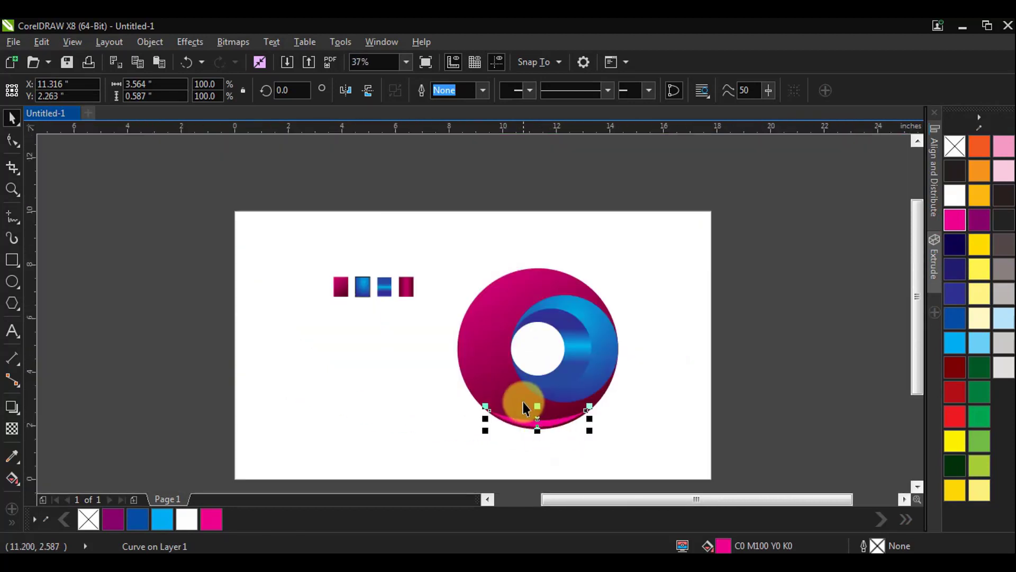
Copy the gradient fill of the fourth colour swatch onto the crescent
left_click(12, 479)
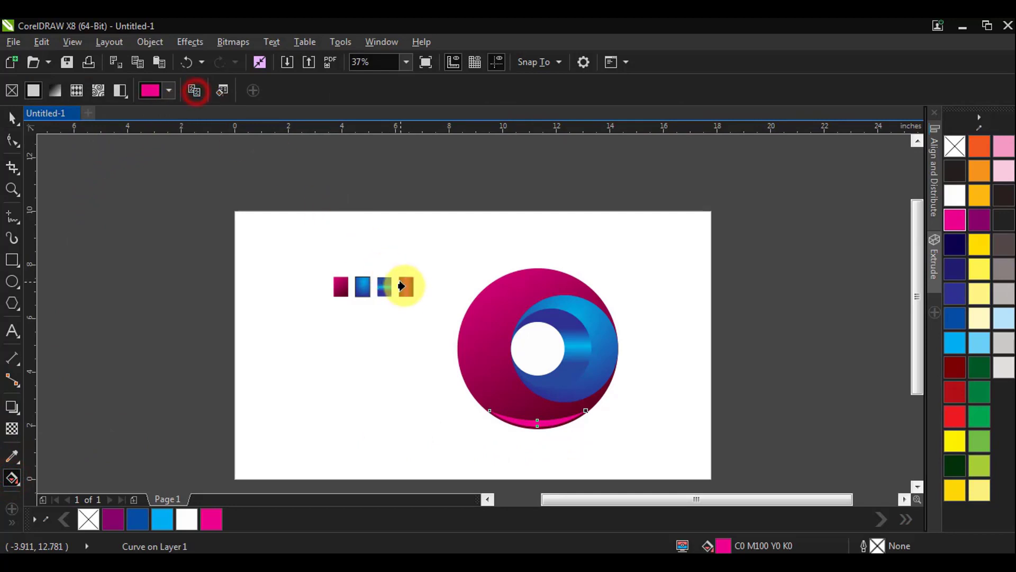
left_click(406, 291)
left_click(579, 431)
scroll(571, 437, "up", 1)
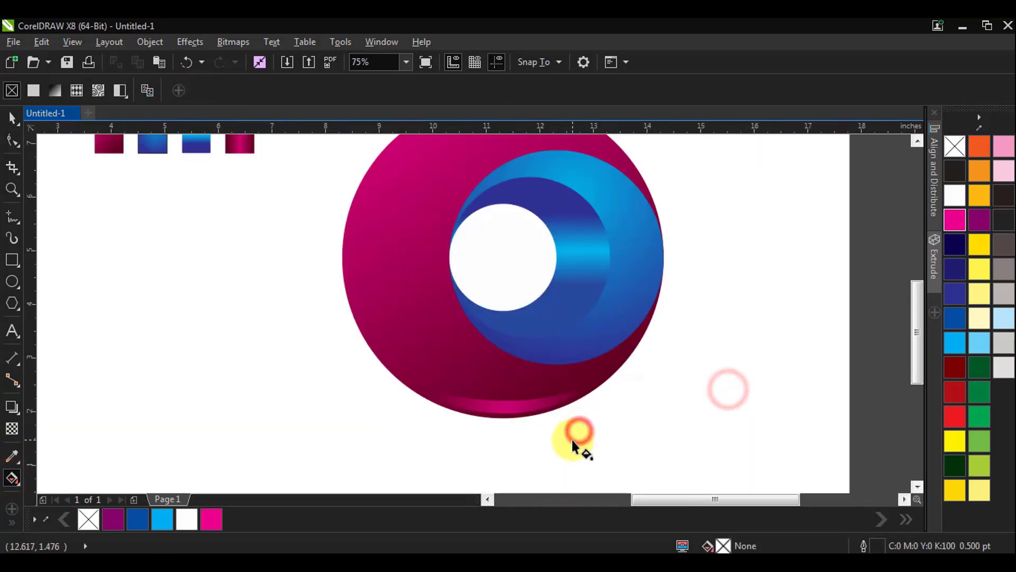
Delete the imported group of gradient colour swatches from the page
key("space")
scroll(578, 433, "down", 1)
left_click_drag(416, 244, 340, 302)
right_click(373, 281)
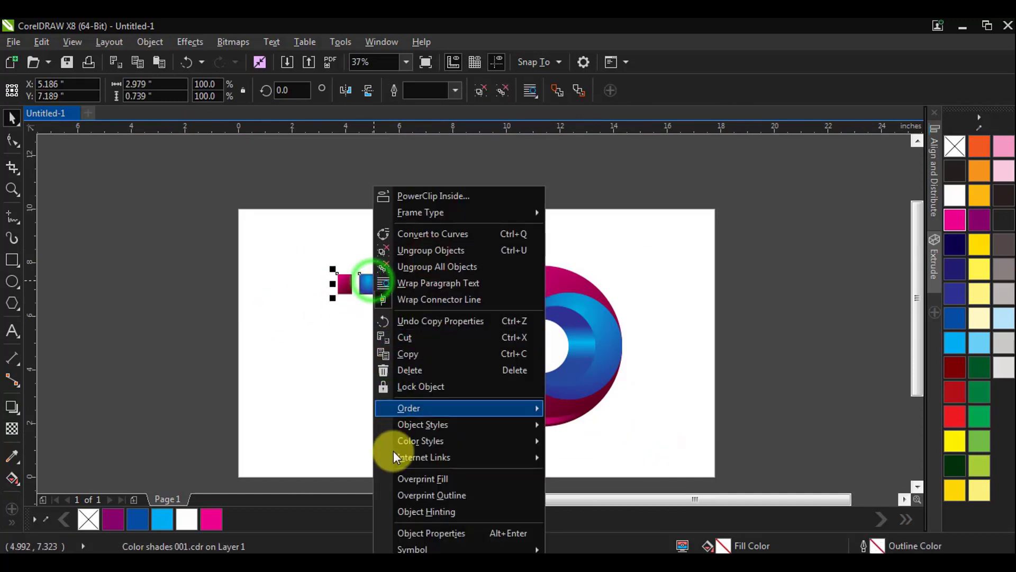
left_click(412, 368)
Group the five logo objects and move the group about 2 inches right and 0.75 inches up
left_click_drag(421, 204, 655, 444)
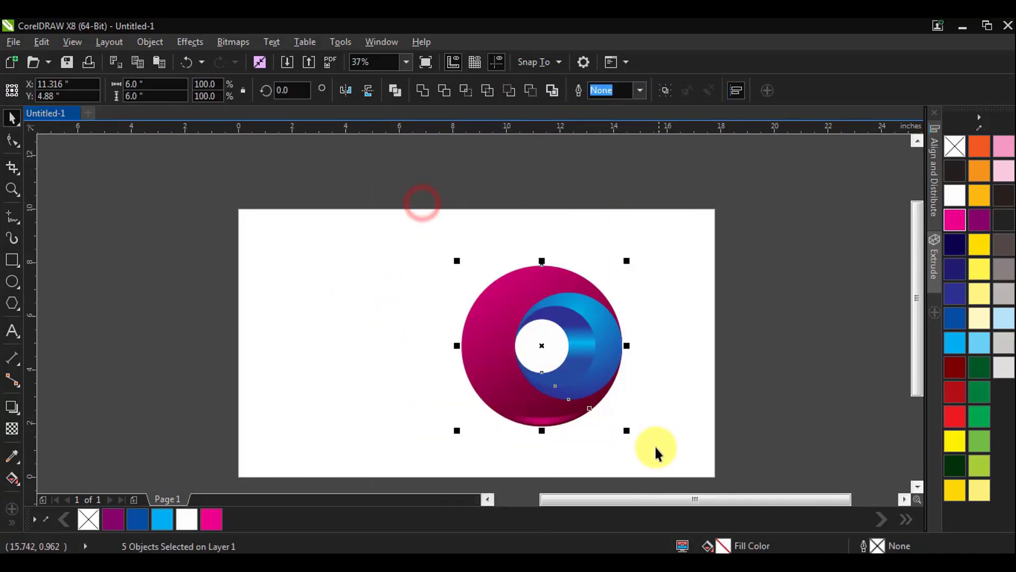
left_click(666, 90)
left_click(653, 323)
left_click_drag(623, 346, 655, 328)
left_click(698, 369)
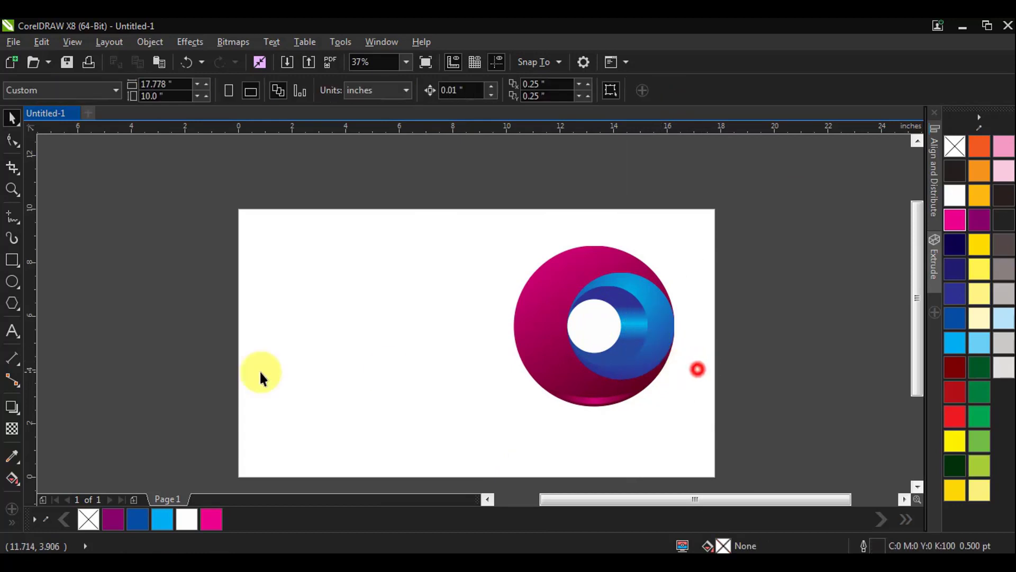
Draw a flat ellipse about 4.9 by 0.7 inches beside the logo, filled C90 M90 Y90 K50 without an outline
left_click(12, 281)
left_click_drag(266, 324, 393, 345)
key("g")
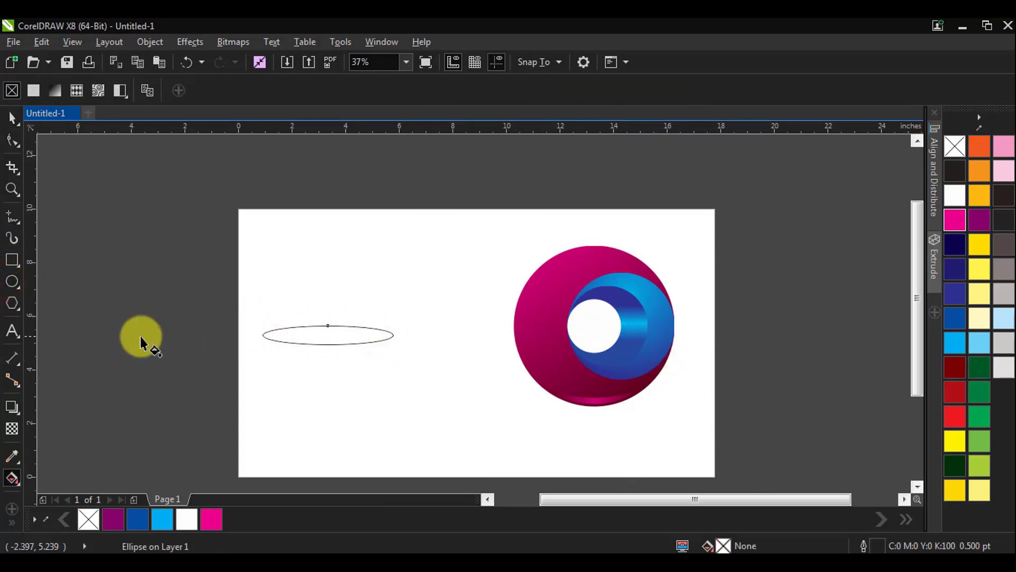
left_click(374, 335)
left_click(955, 171)
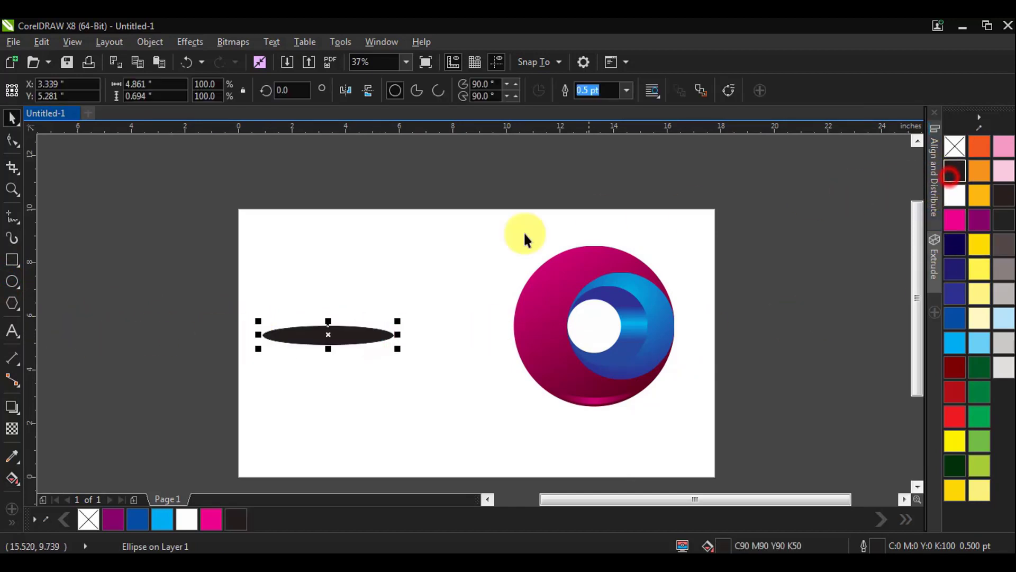
right_click(955, 146)
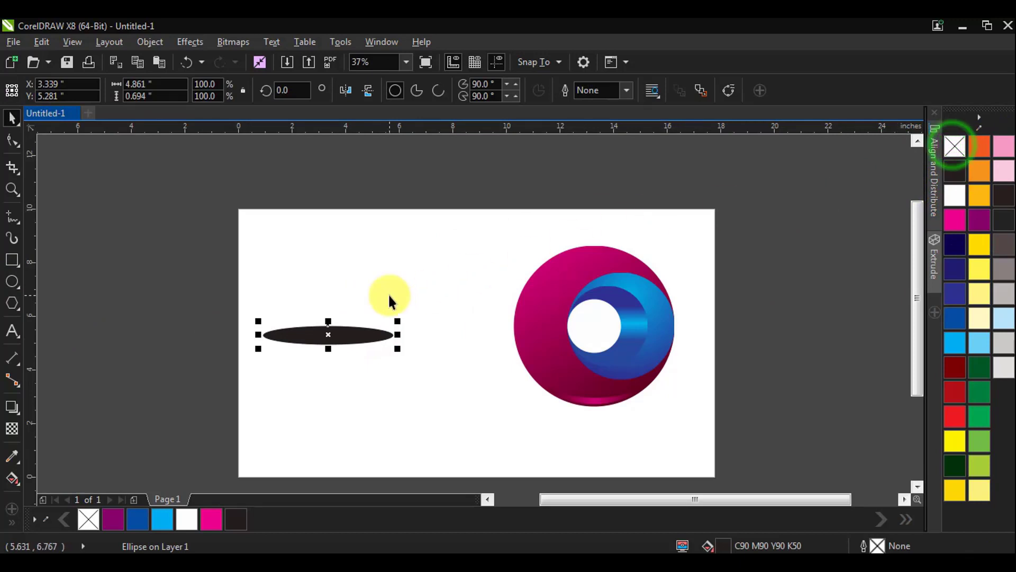
Apply an elliptical fountain transparency to the dark ellipse so it fades out like a soft shadow
left_click(10, 430)
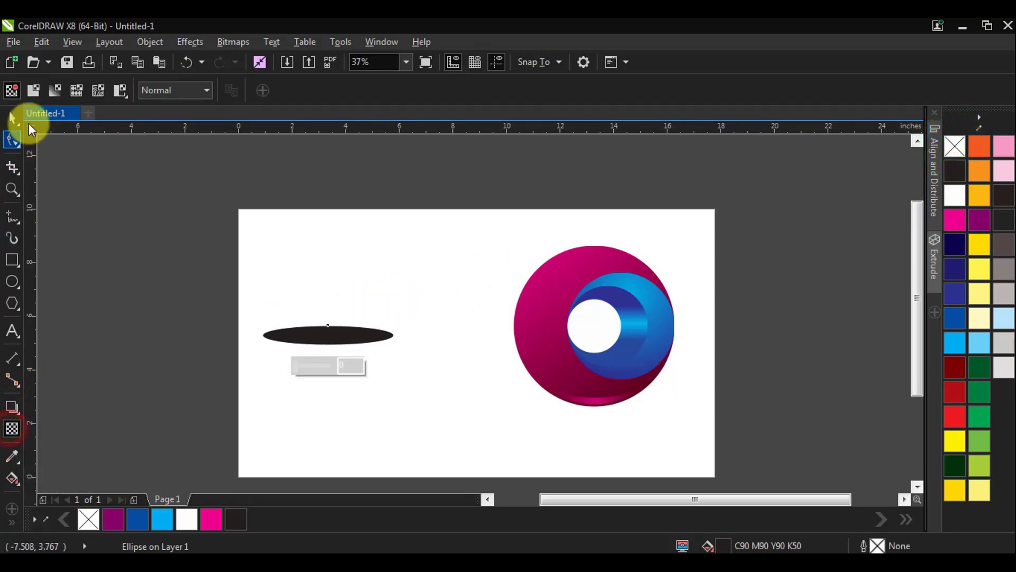
left_click(37, 93)
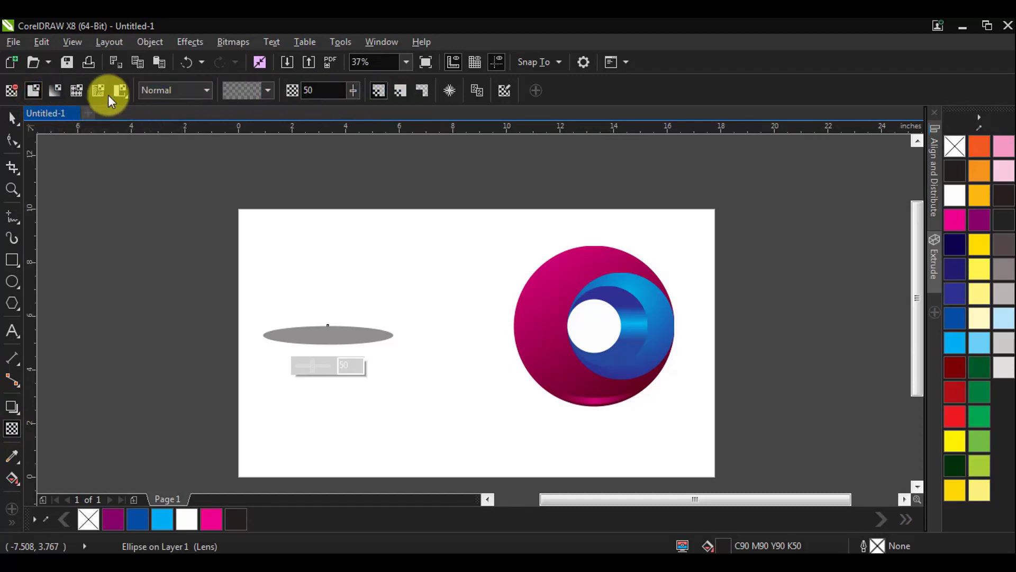
left_click(55, 91)
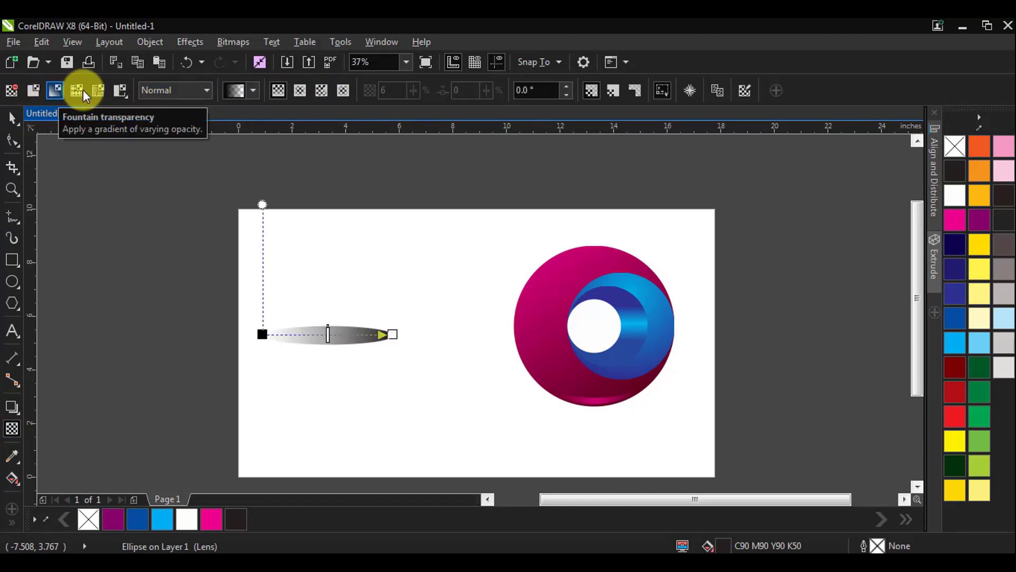
left_click(300, 96)
scroll(318, 338, "up", 2)
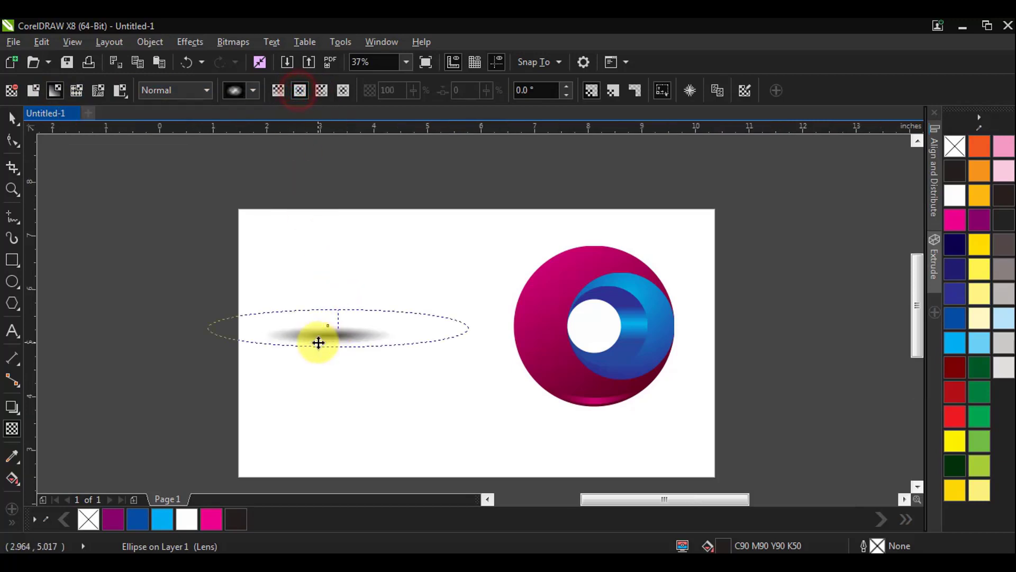
Move the shadow ellipse beneath the logo, centred on the bottom edge of the large circle
left_click(11, 118)
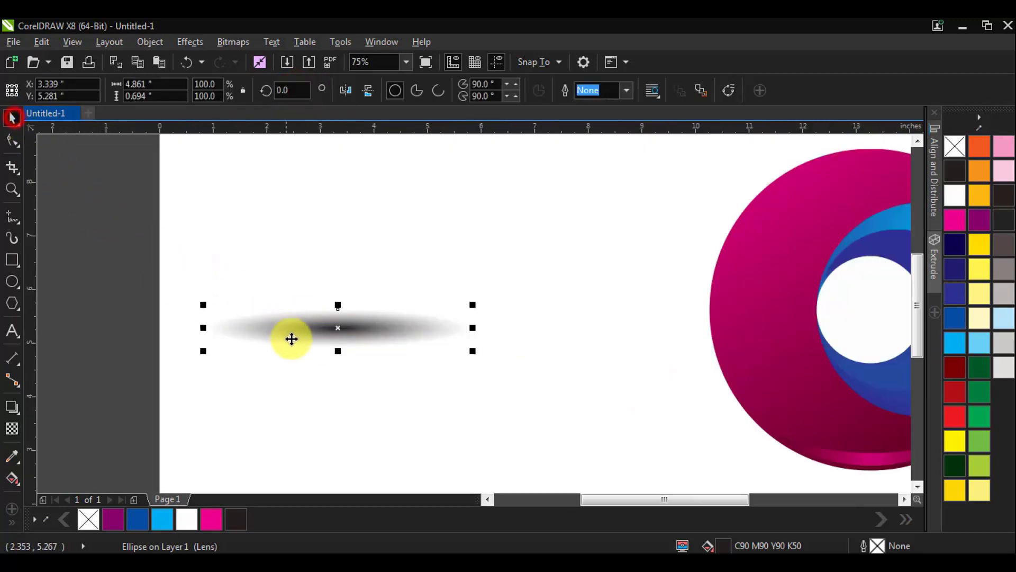
scroll(291, 338, "down", 2)
left_click_drag(329, 335, 597, 413)
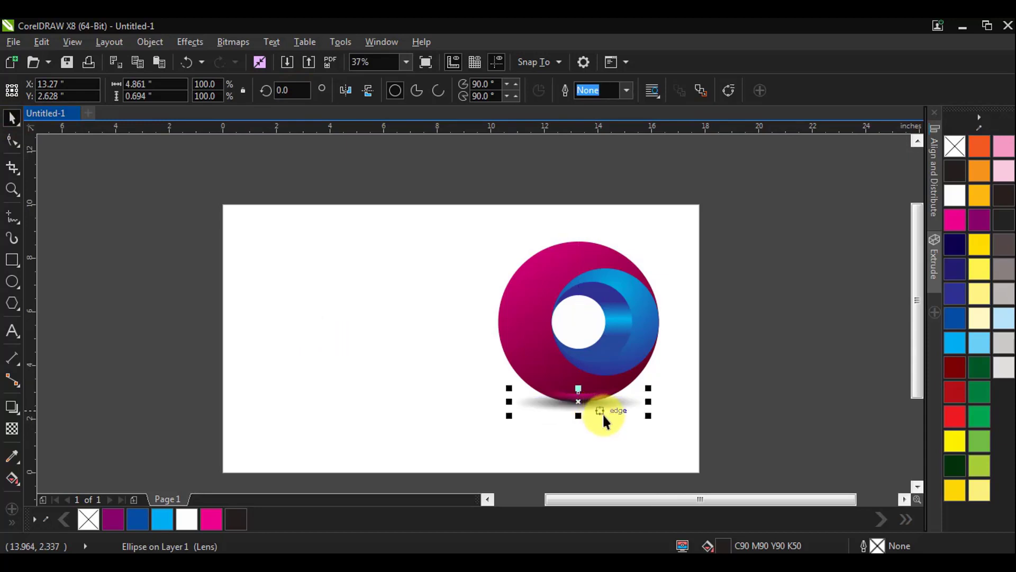
scroll(614, 413, "up", 2)
Create a vertically mirrored copy of the logo group directly below the original
left_click(621, 301)
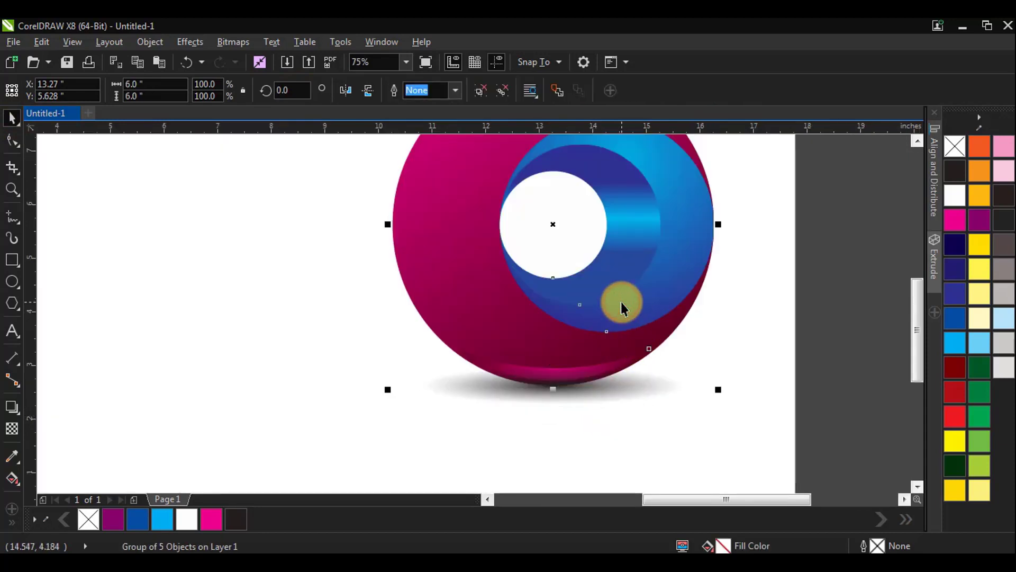
key("ctrl+g")
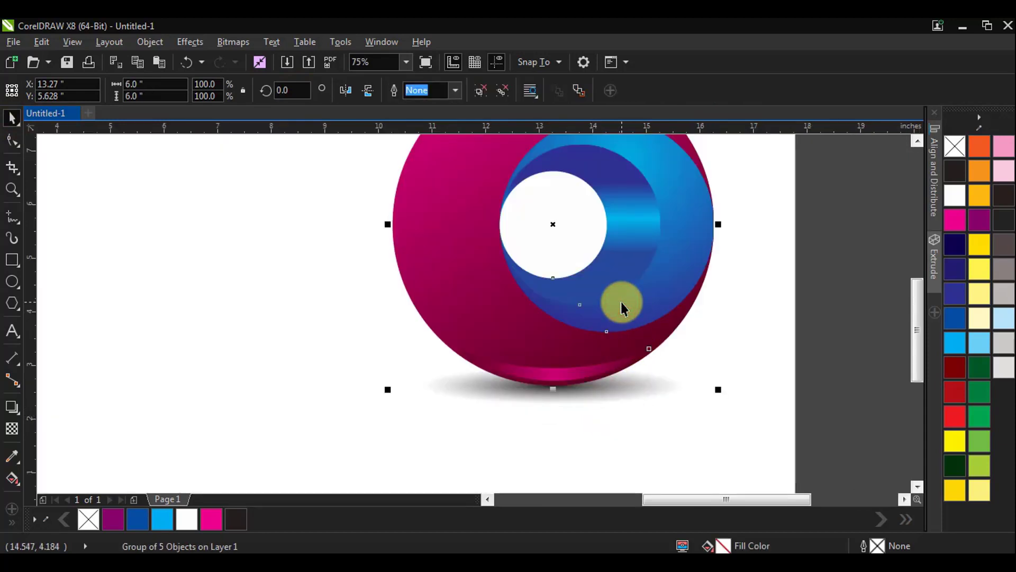
scroll(615, 398, "down", 2)
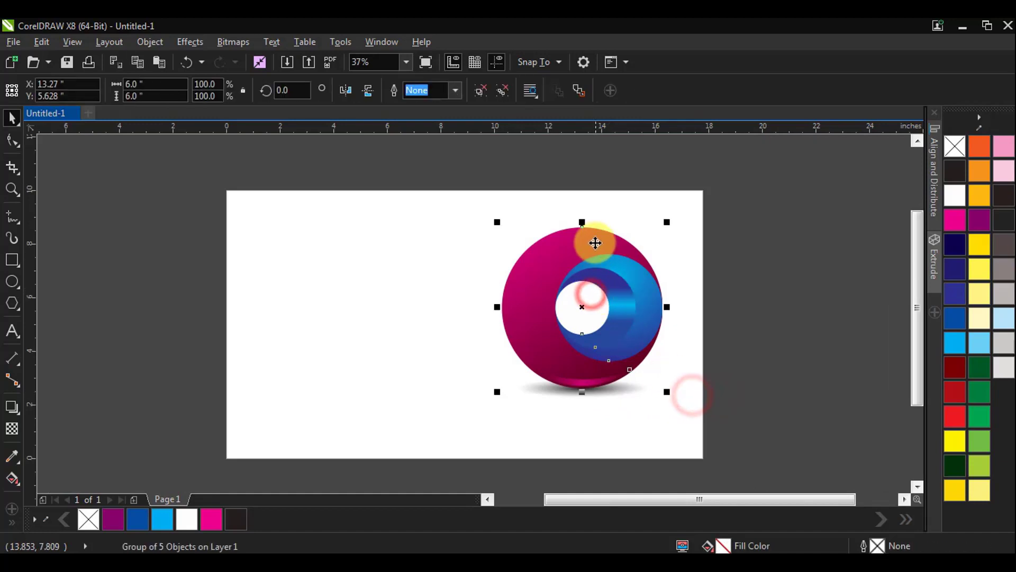
left_click_drag(583, 223, 586, 443)
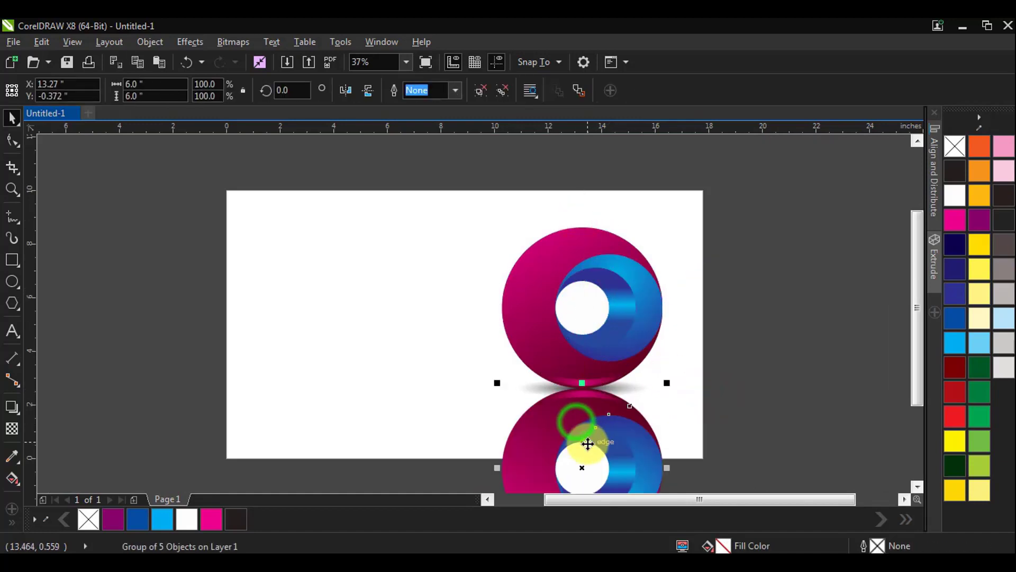
Move the mirrored logo copy straight down about 0.17 inches to leave a gap below the original
scroll(590, 447, "up", 2)
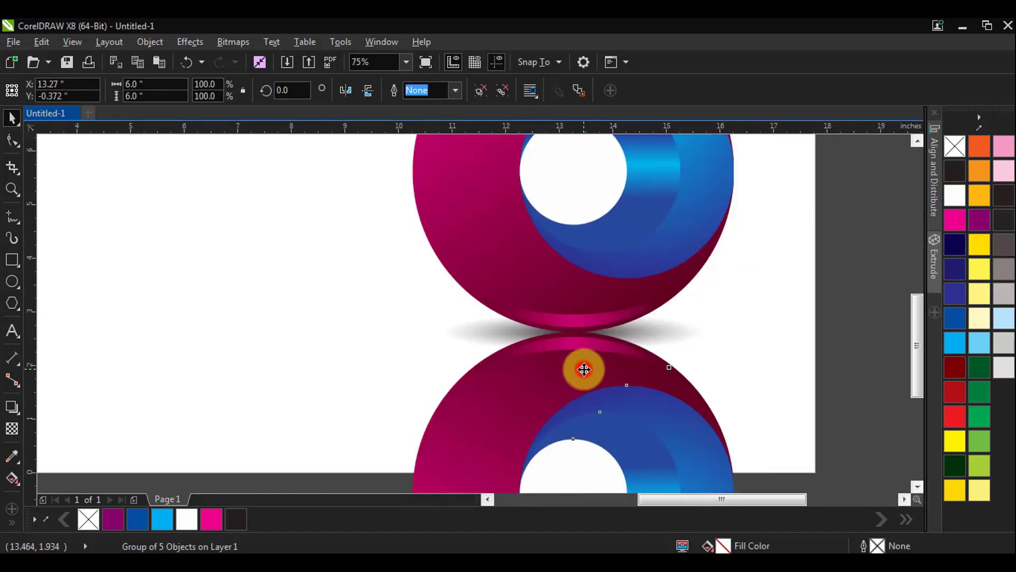
left_click(579, 361)
left_click_drag(577, 355, 585, 364)
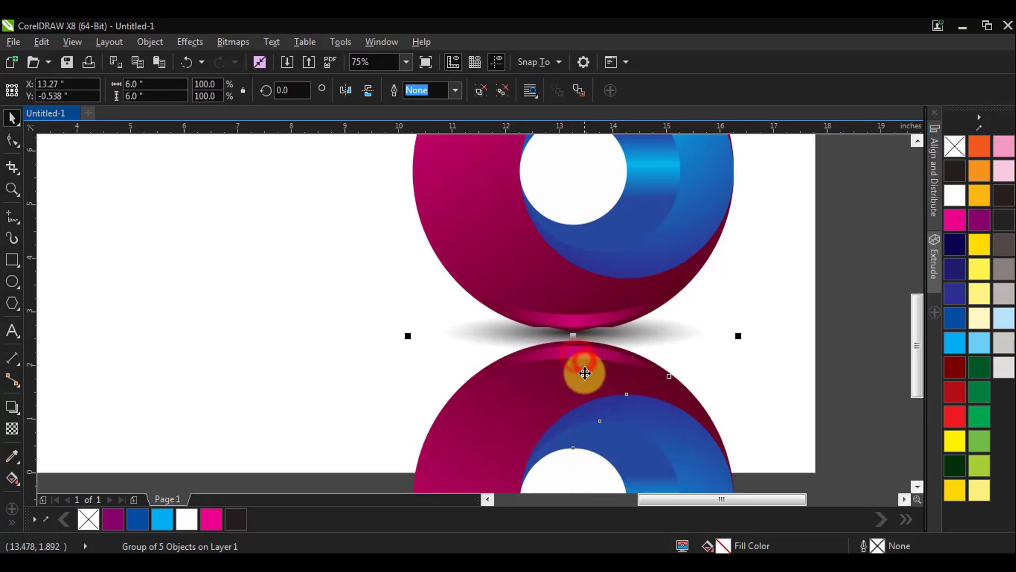
scroll(585, 373, "up", 4)
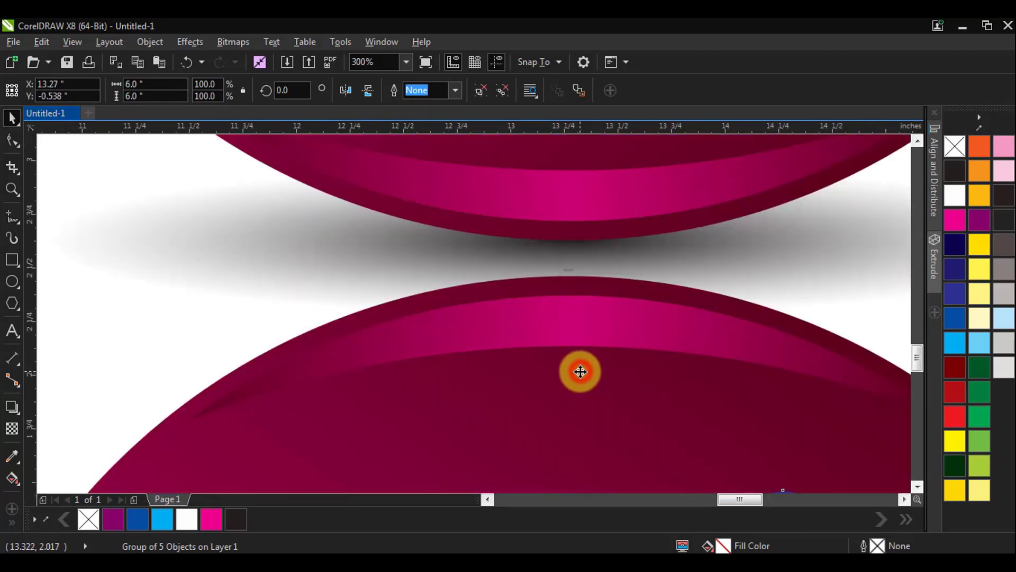
scroll(545, 291, "down", 6)
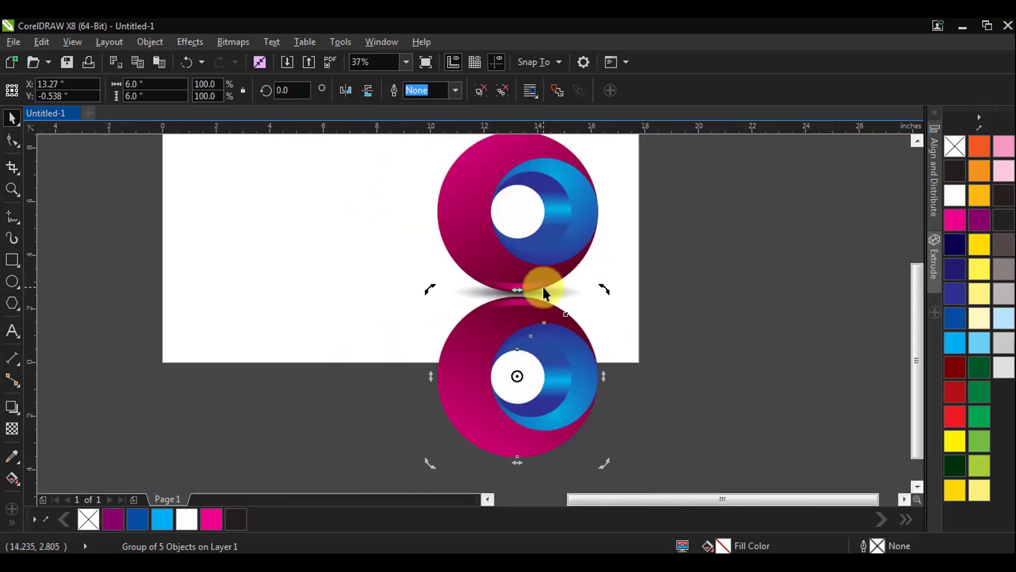
Try to fade the mirrored logo downward from its upper edge with a linear transparency, and undo it
left_click(7, 428)
scroll(498, 372, "up", 2)
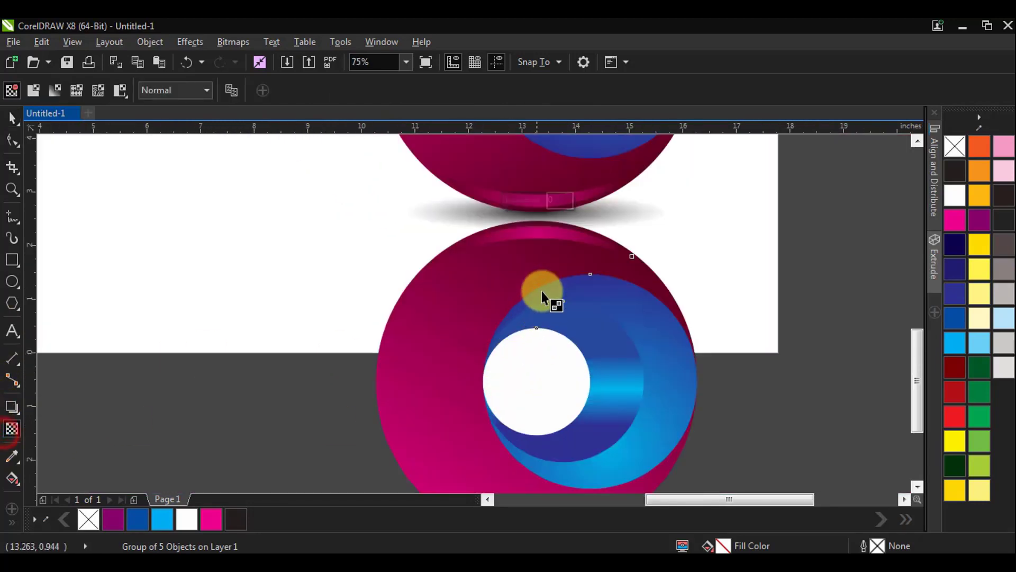
left_click_drag(544, 220, 544, 287)
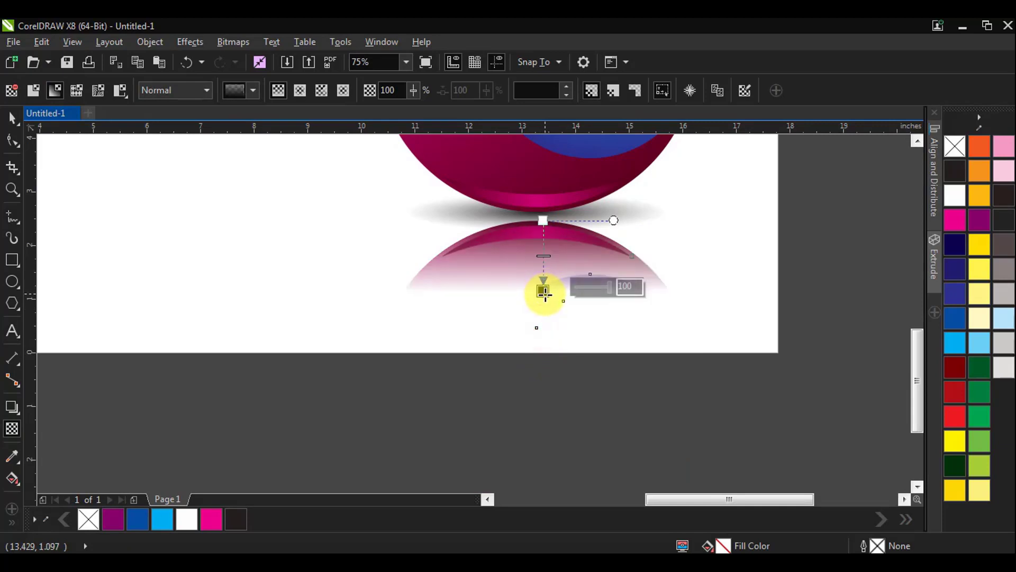
left_click(544, 292)
key("ctrl+z")
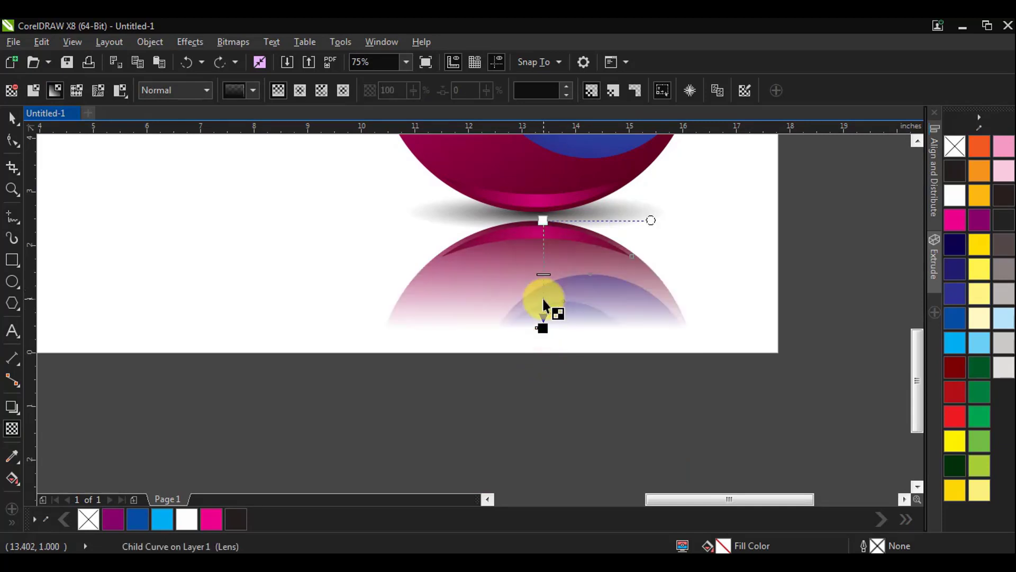
key("ctrl+z")
key("space")
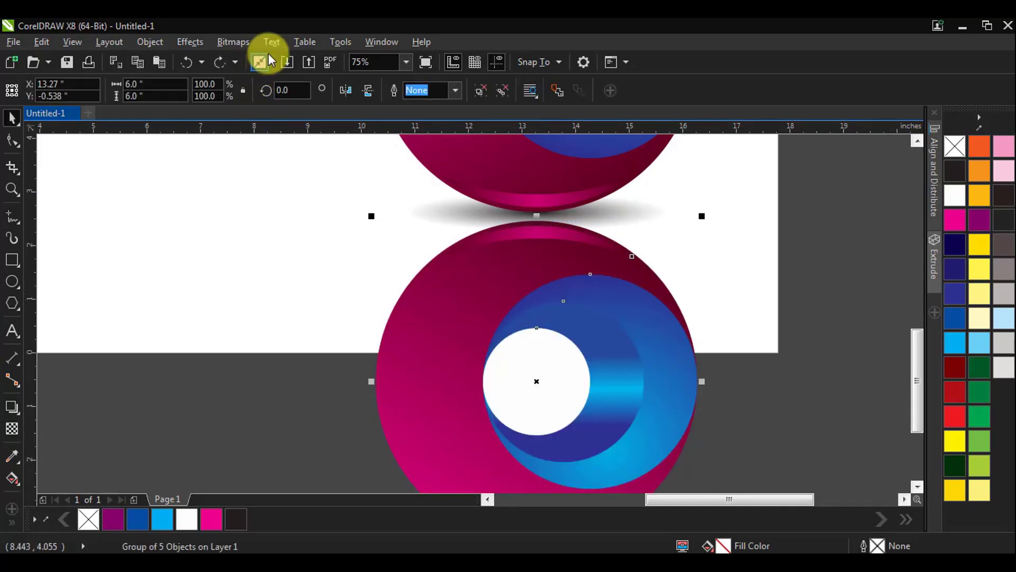
Try to convert the mirrored logo to a 100 dpi CMYK bitmap with transparent background, and undo it
left_click(241, 45)
left_click(252, 60)
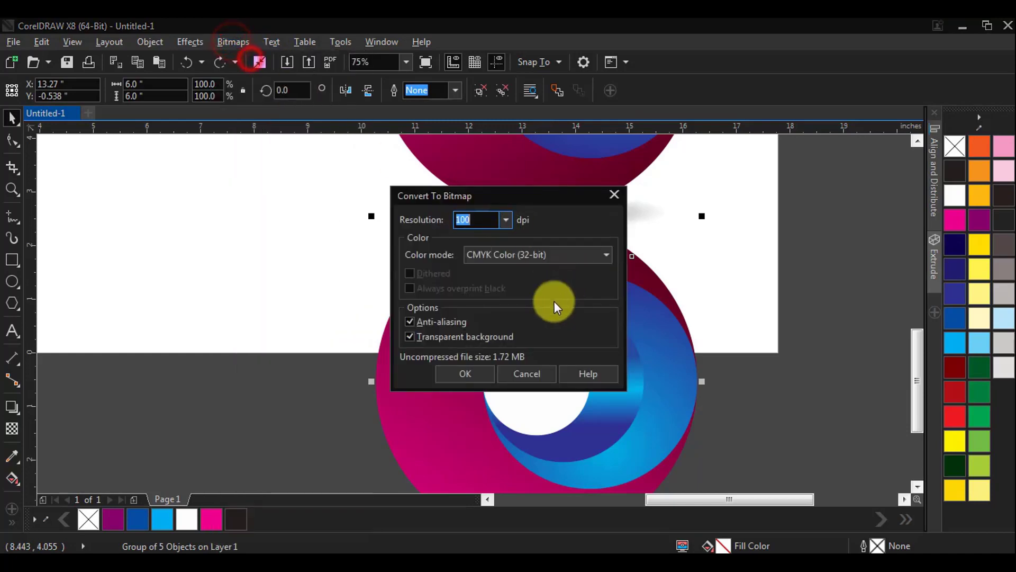
left_click(468, 370)
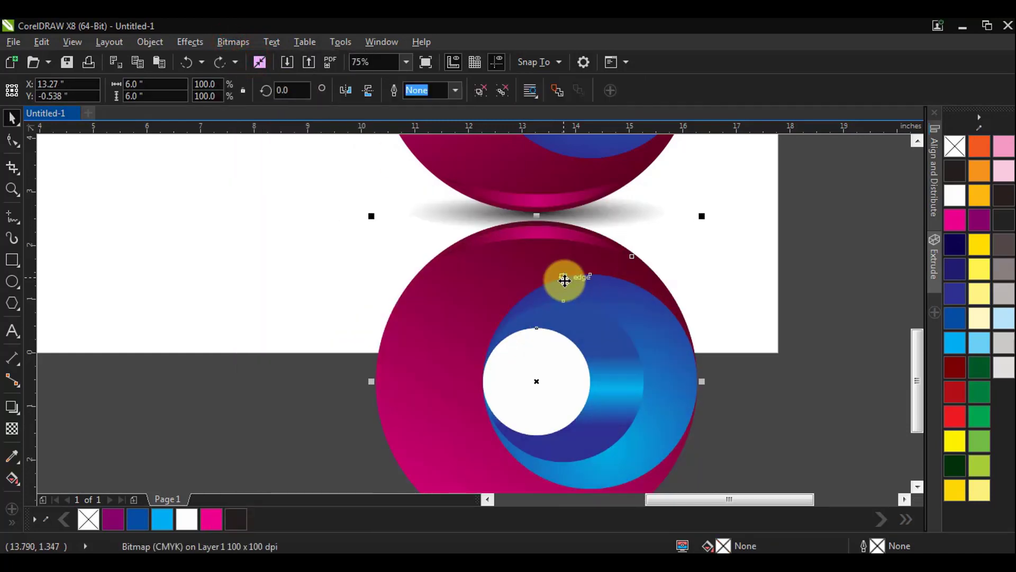
key("ctrl+z")
Convert the mirrored logo group to a 100 dpi RGB Color (24-bit) bitmap with anti-aliasing and a transparent background
left_click(233, 41)
left_click(241, 59)
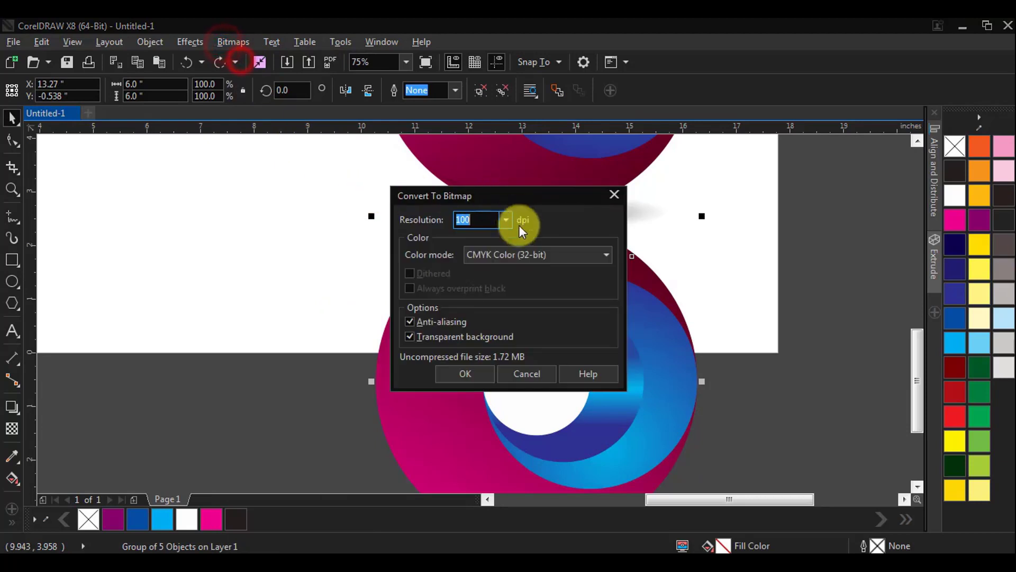
left_click(530, 253)
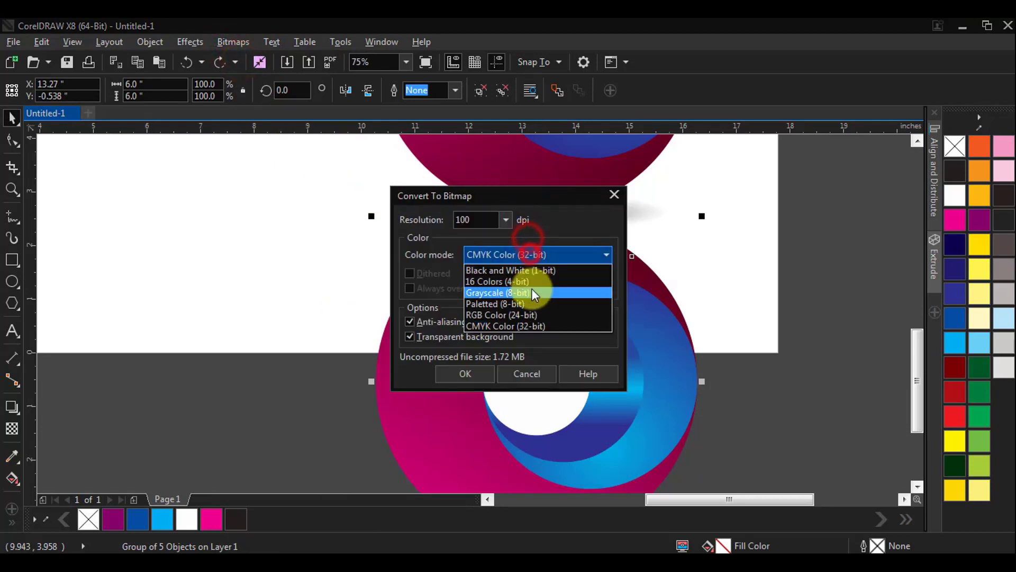
left_click(535, 315)
left_click(466, 373)
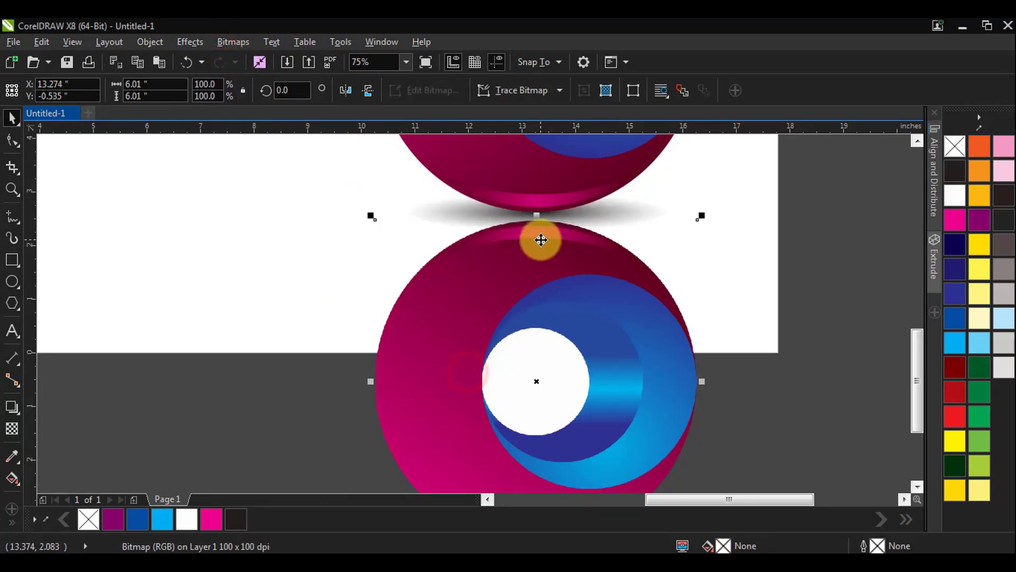
Fade the mirrored logo bitmap downward with a vertical linear transparency starting just above its upper edge
left_click(12, 427)
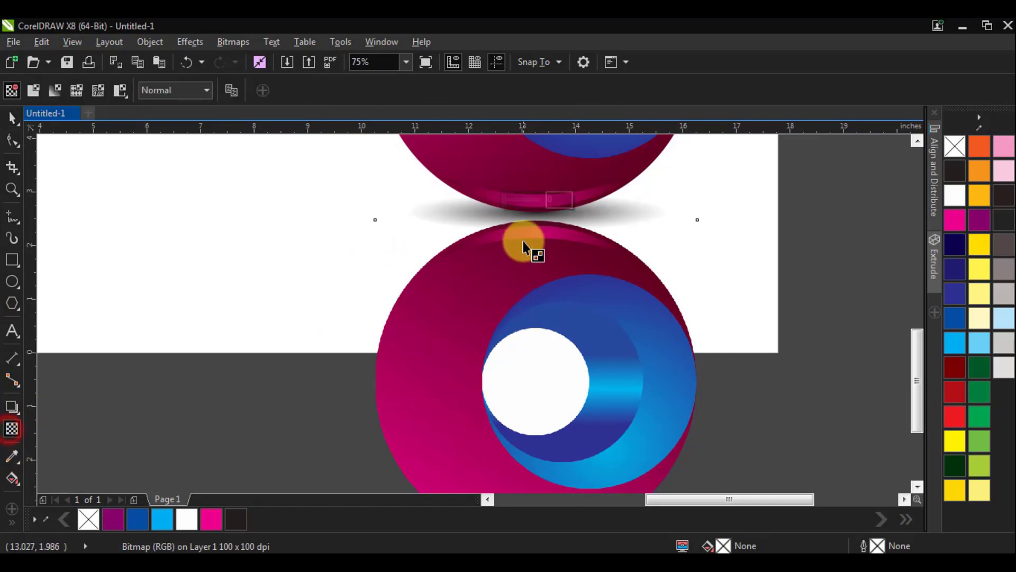
left_click_drag(538, 190, 540, 317)
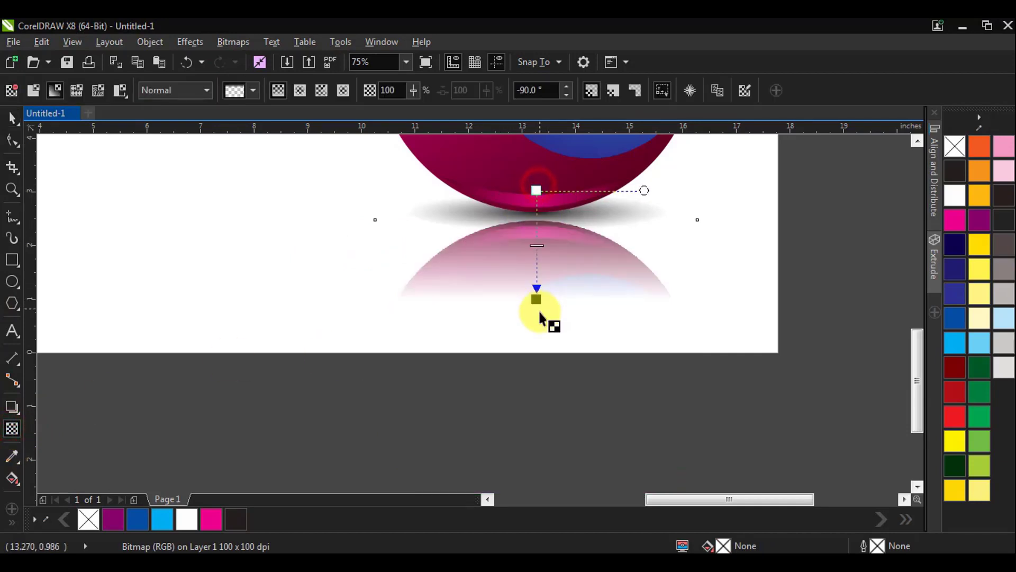
key("space")
scroll(596, 319, "down", 2)
left_click(683, 329)
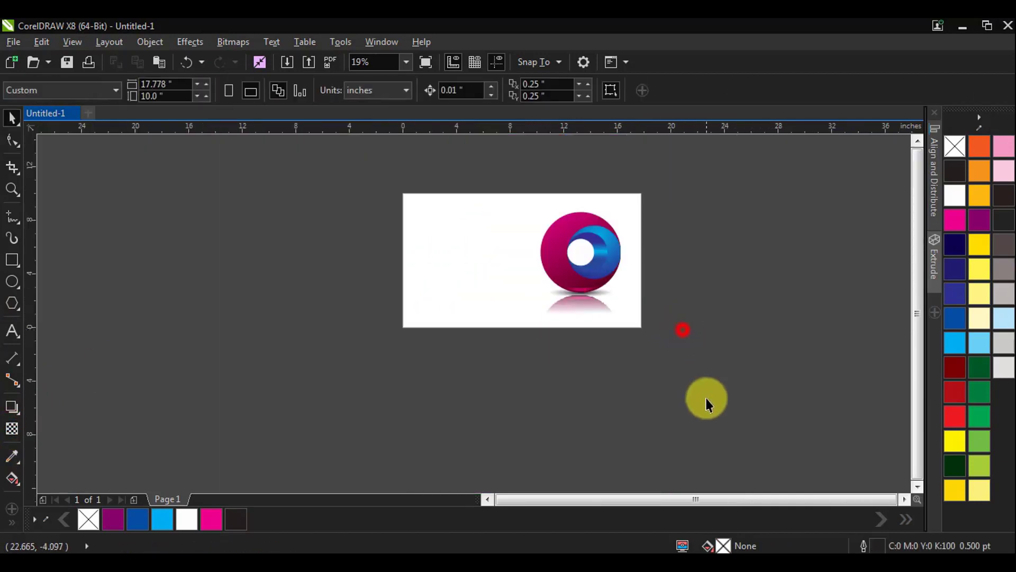
Crop the reflection bitmap by raising its two lower corner nodes to the page's bottom edge
left_click(561, 316)
left_click_drag(687, 413, 495, 191)
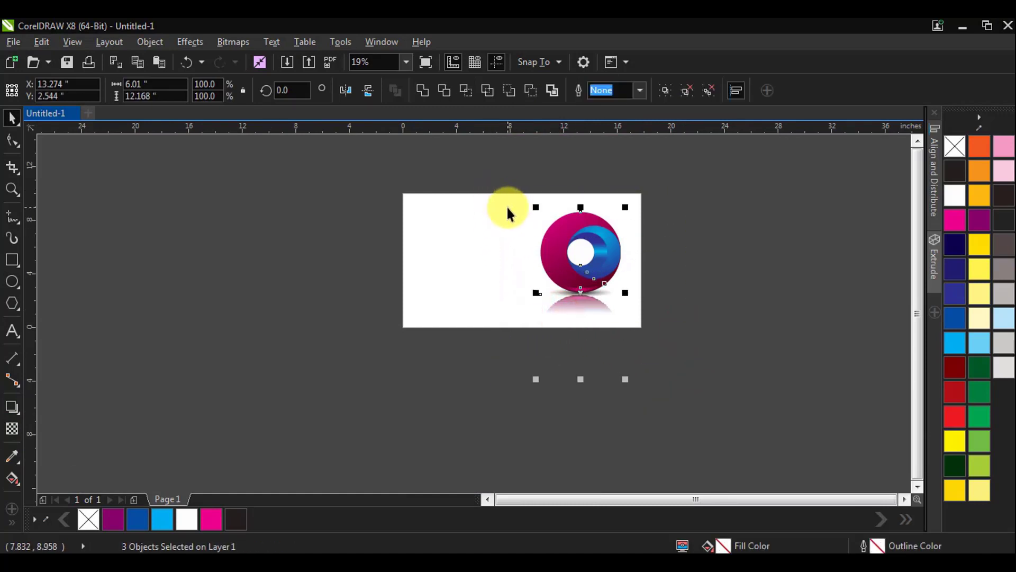
left_click(12, 141)
left_click(563, 312)
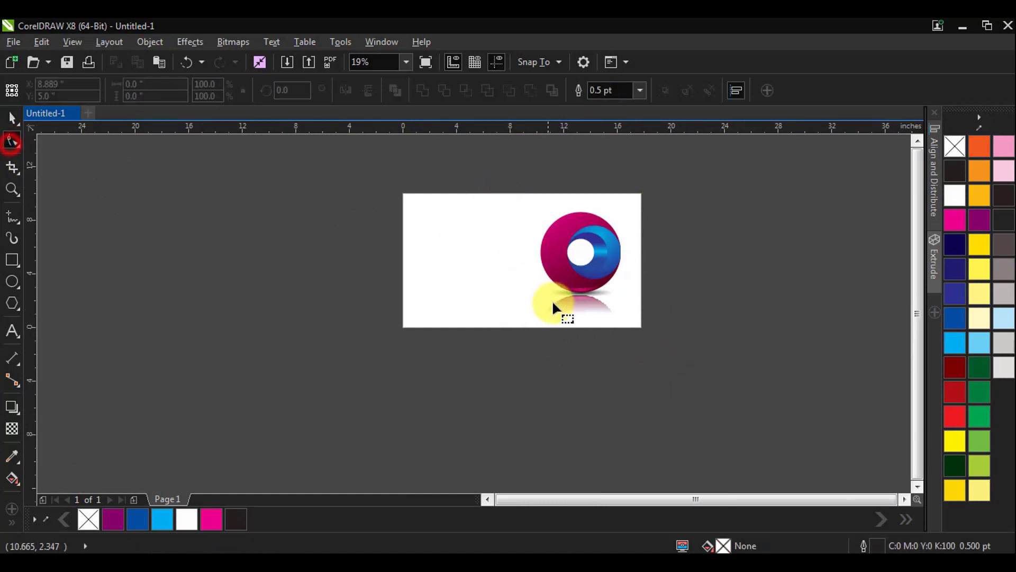
scroll(618, 386, "up", 1)
left_click_drag(626, 358, 625, 338)
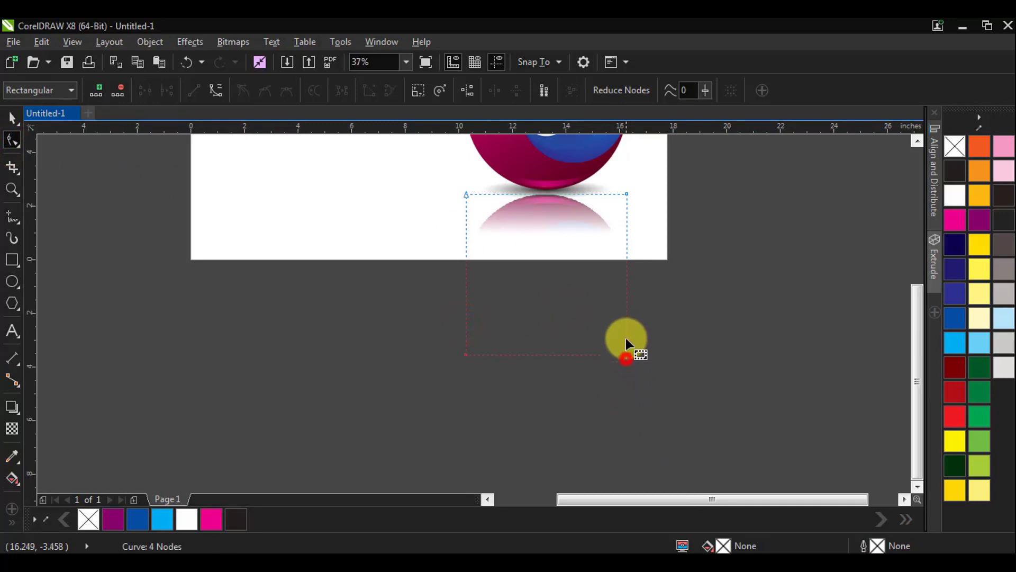
left_click_drag(465, 354, 462, 258)
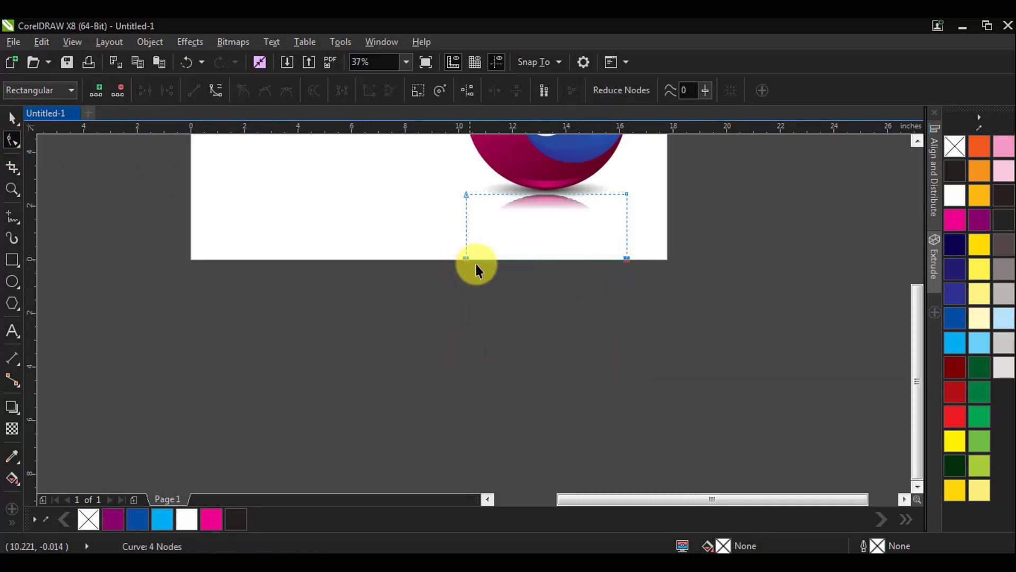
key("space")
scroll(608, 291, "down", 1)
Lengthen the cropped reflection's linear transparency by extending its end point further down towards the page edge
scroll(588, 273, "up", 2)
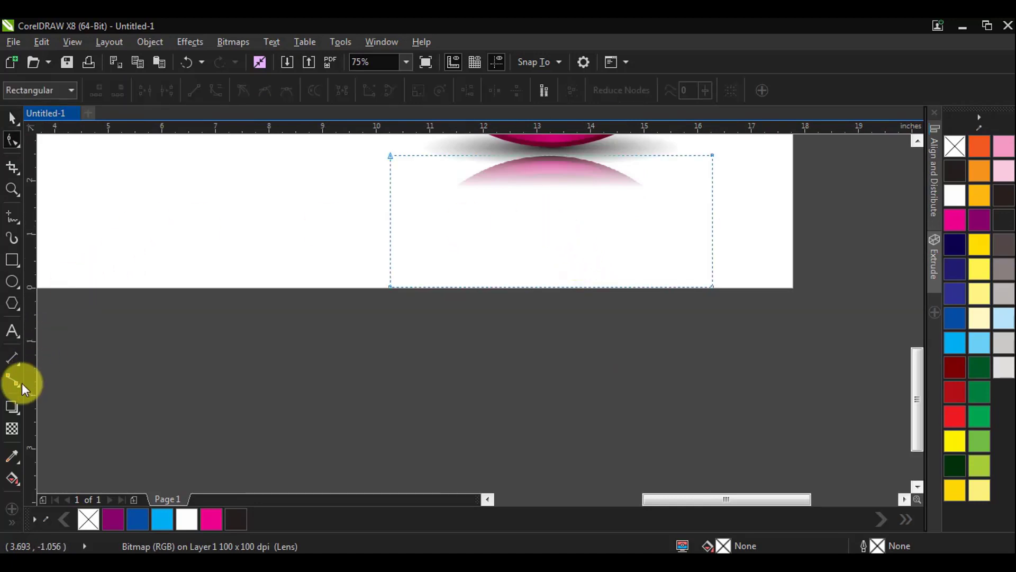
left_click(12, 427)
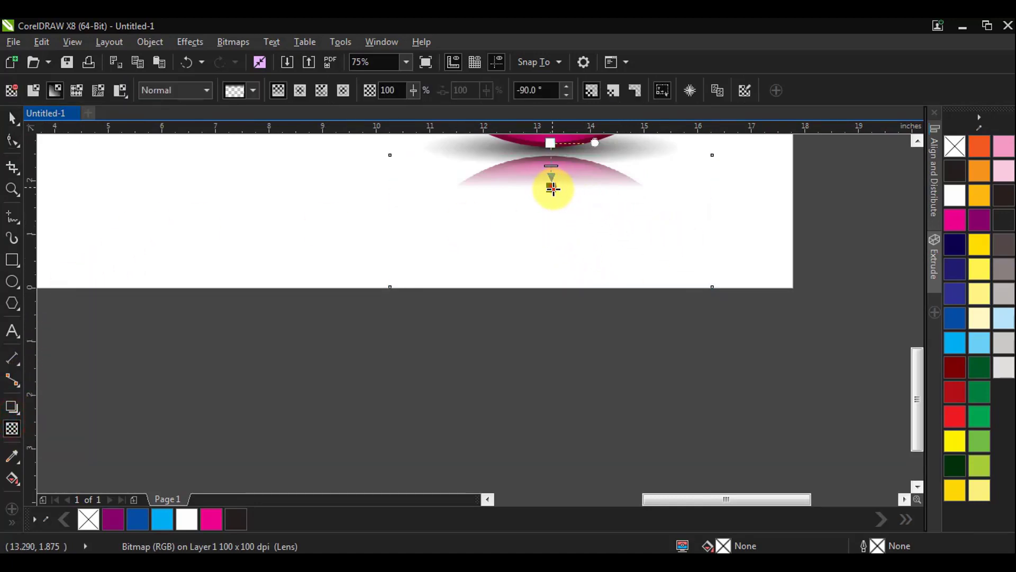
left_click_drag(553, 189, 550, 234)
key("space")
scroll(582, 246, "down", 3)
Group the logo, its shadow and the reflection into one object
left_click(639, 288)
left_click(650, 302)
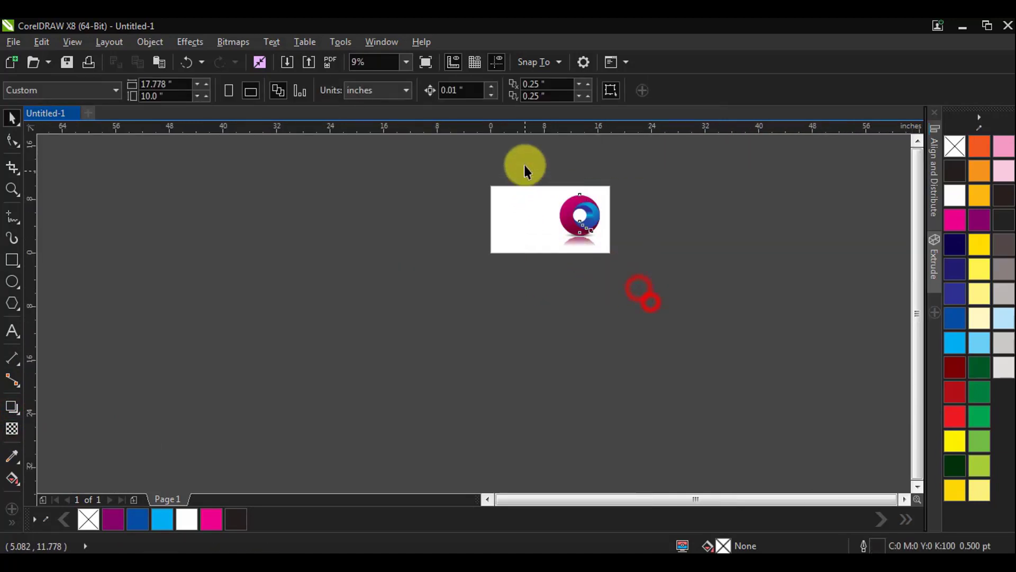
key("ctrl+a")
key("ctrl+g")
Add the text LOGO, DESIGN, ORBIT on three lines in the empty part of the page, and enlarge it to about 103 pt
scroll(568, 212, "up", 1)
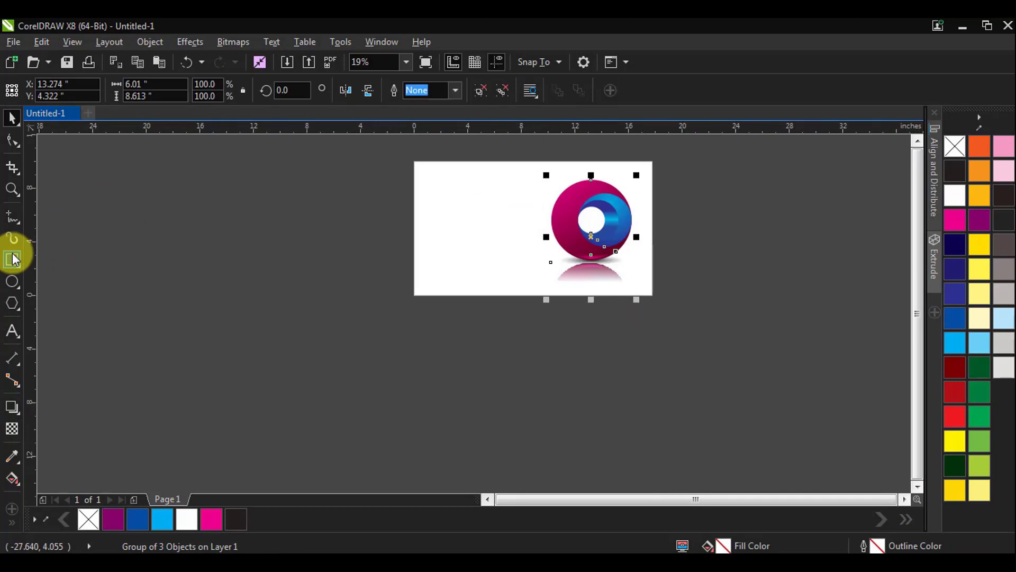
left_click(9, 335)
scroll(428, 215, "up", 1)
left_click(433, 182)
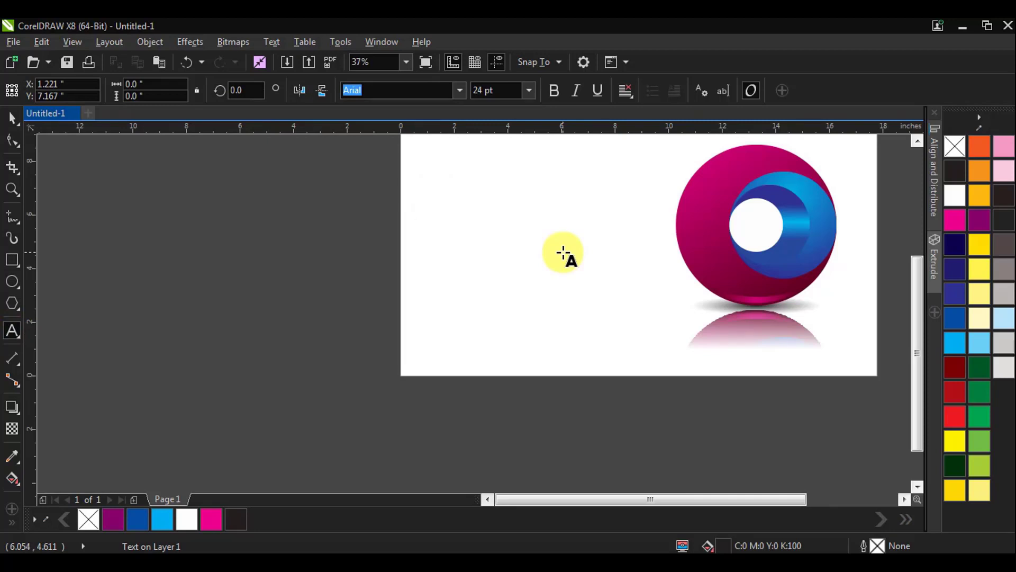
key("Caps_Lock")
type("LOGO")
key("Return")
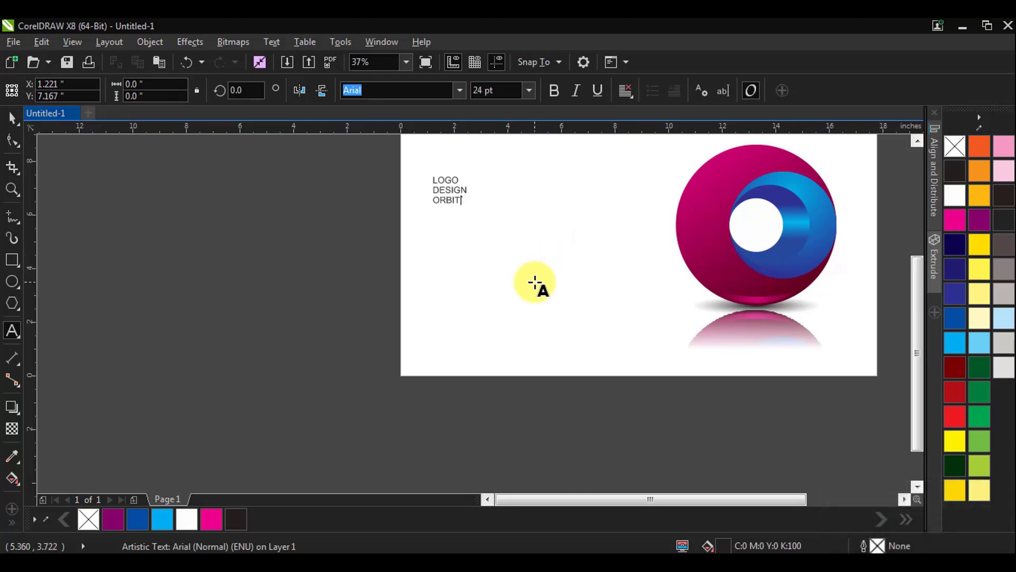
key("ctrl+space")
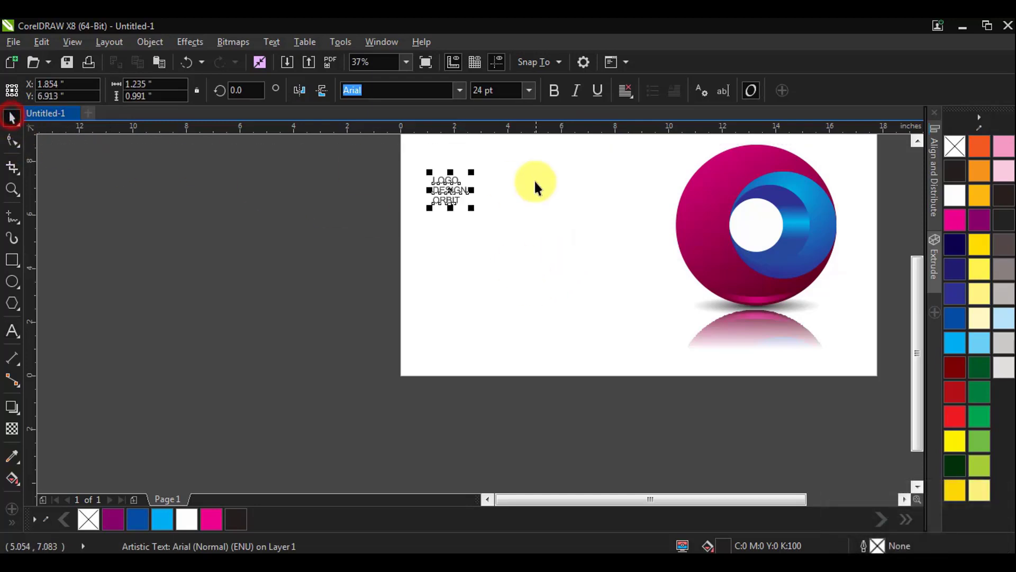
left_click_drag(472, 209, 580, 294)
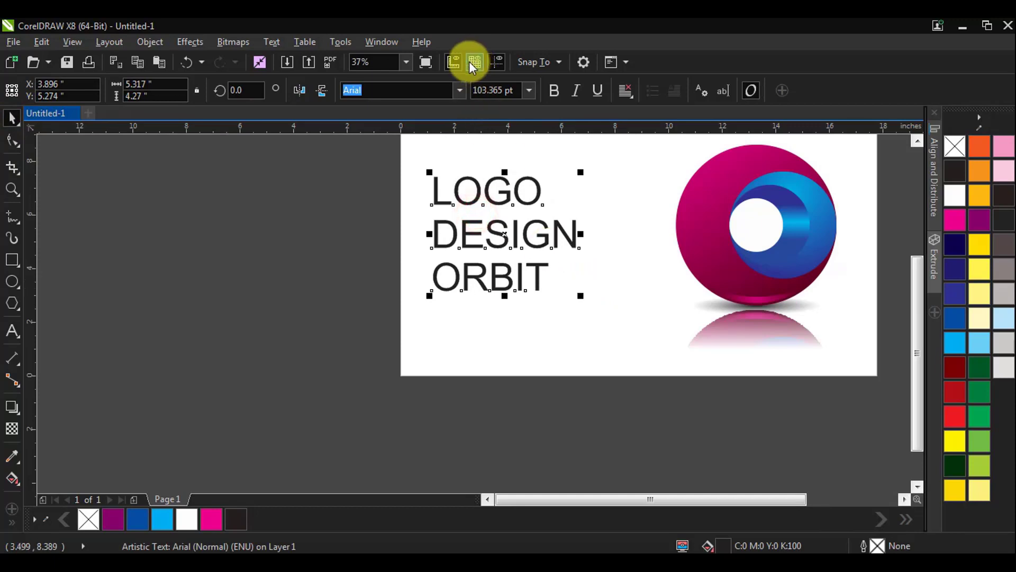
Set the font of the three-line text to Designer Block
left_click(457, 90)
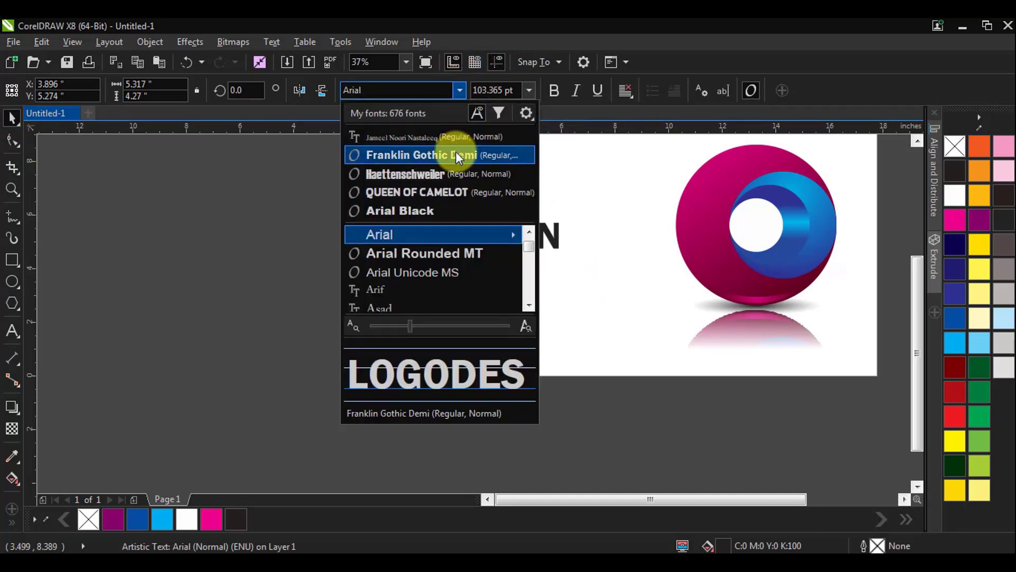
scroll(455, 236, "down", 6)
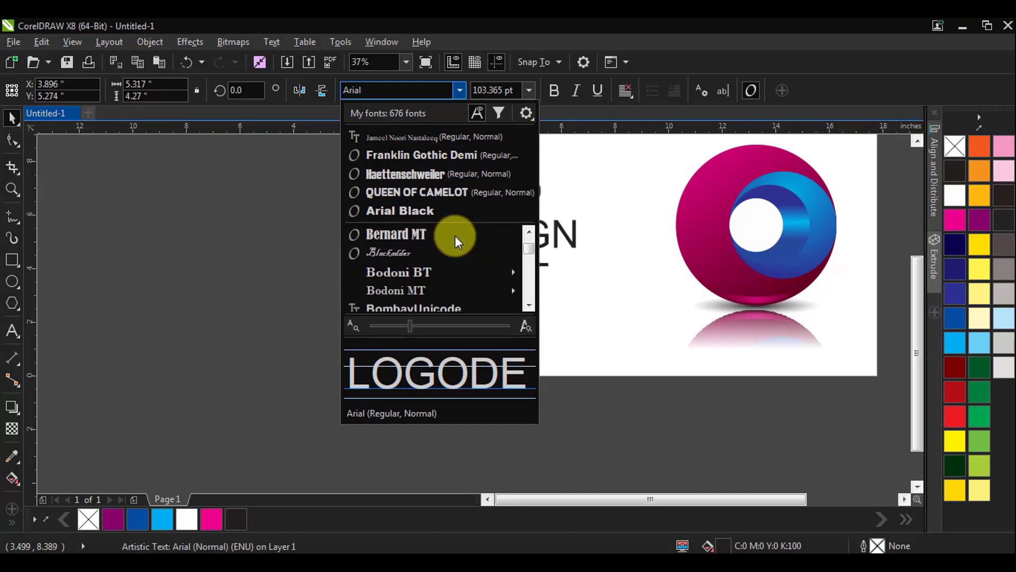
scroll(451, 275, "down", 4)
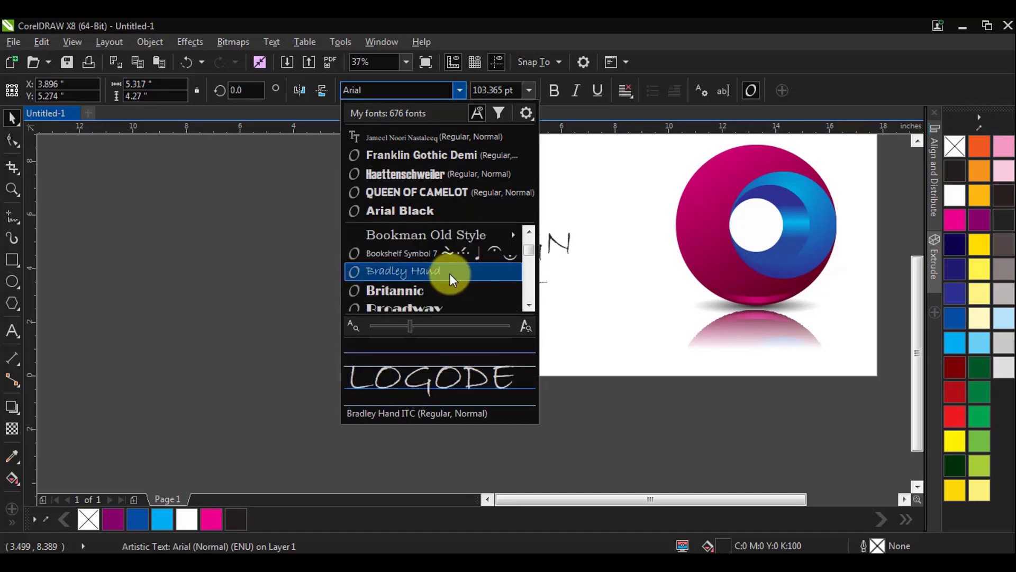
scroll(449, 271, "down", 6)
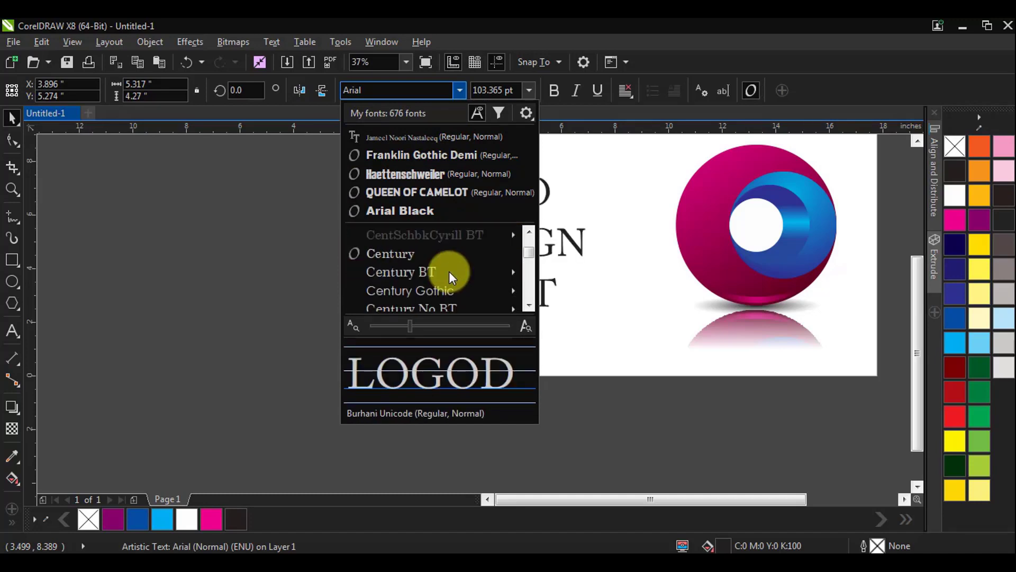
scroll(449, 271, "down", 6)
scroll(449, 267, "up", 2)
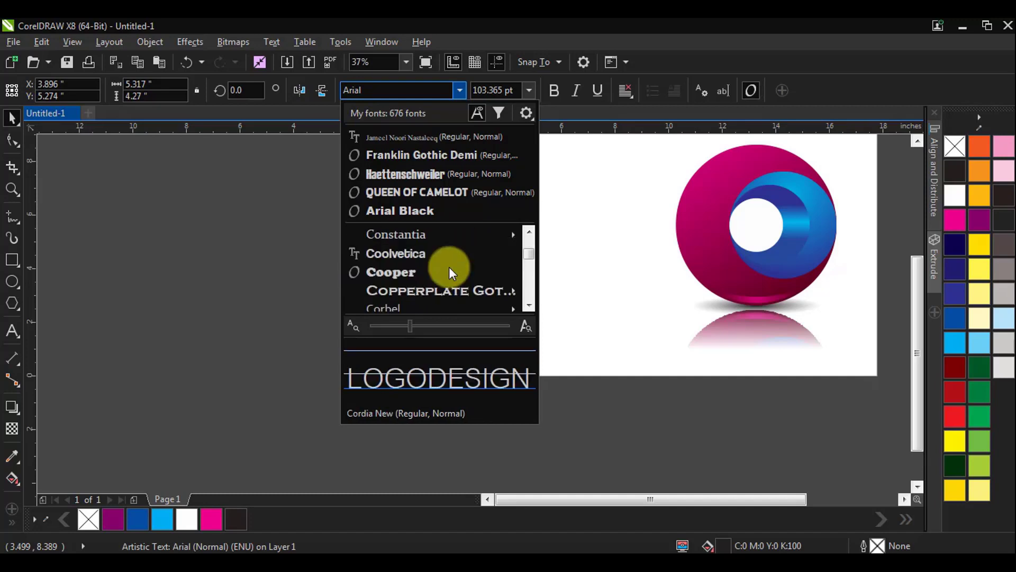
scroll(445, 278, "down", 5)
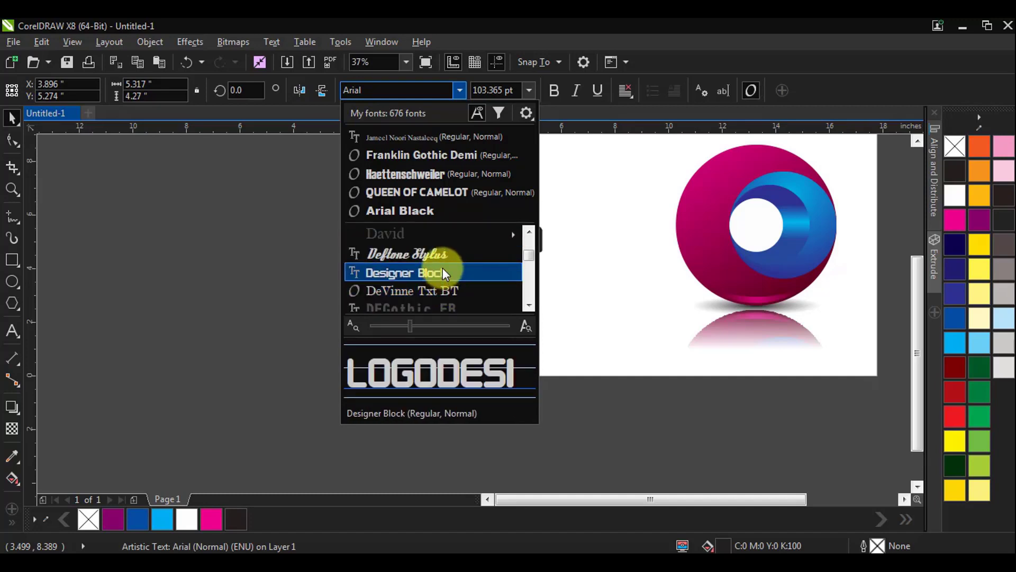
left_click(443, 268)
left_click(578, 263)
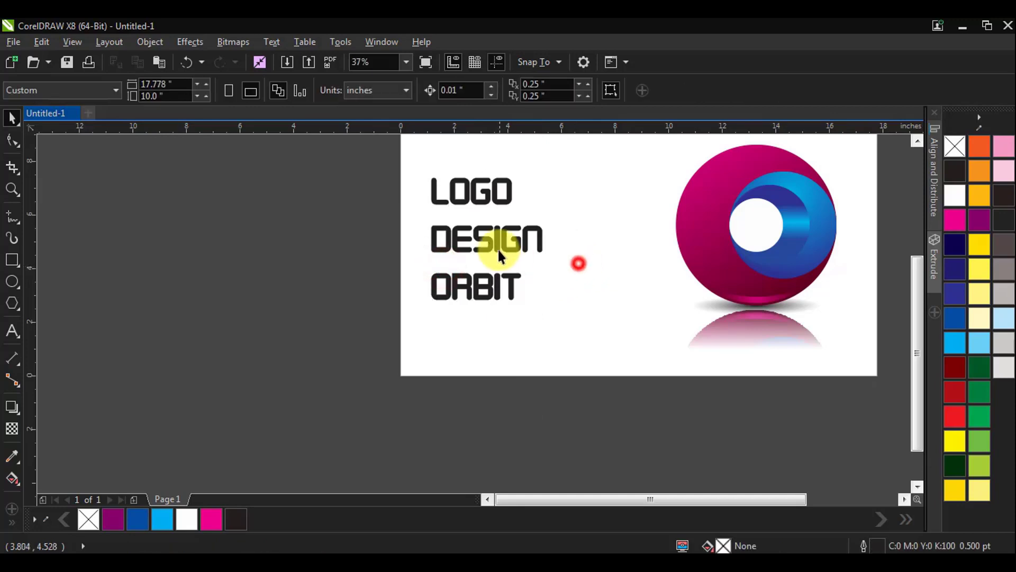
Break the text into separate lines and centre LOGO closely above DESIGN
left_click(503, 249)
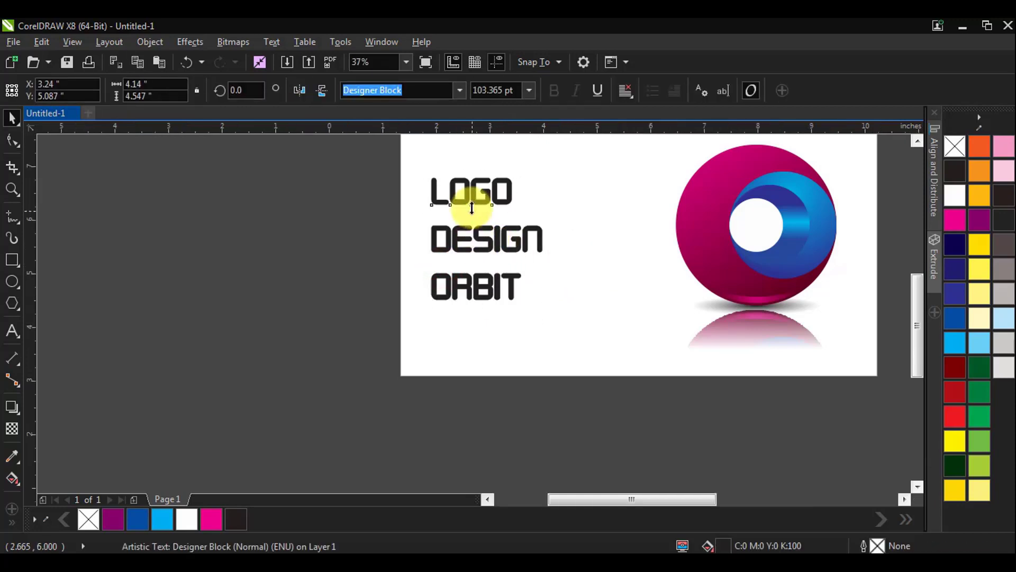
scroll(466, 198, "up", 2)
left_click(496, 244, "shift")
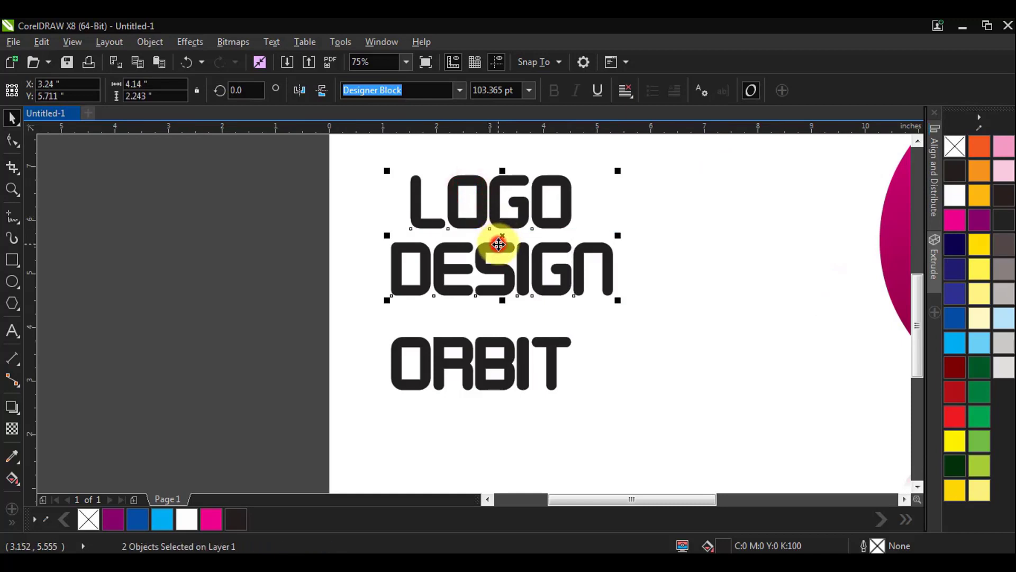
Move LOGO and DESIGN up together and enlarge them to about 156 pt, leaving ORBIT just beneath
left_click_drag(497, 245, 503, 220)
scroll(500, 238, "down", 2)
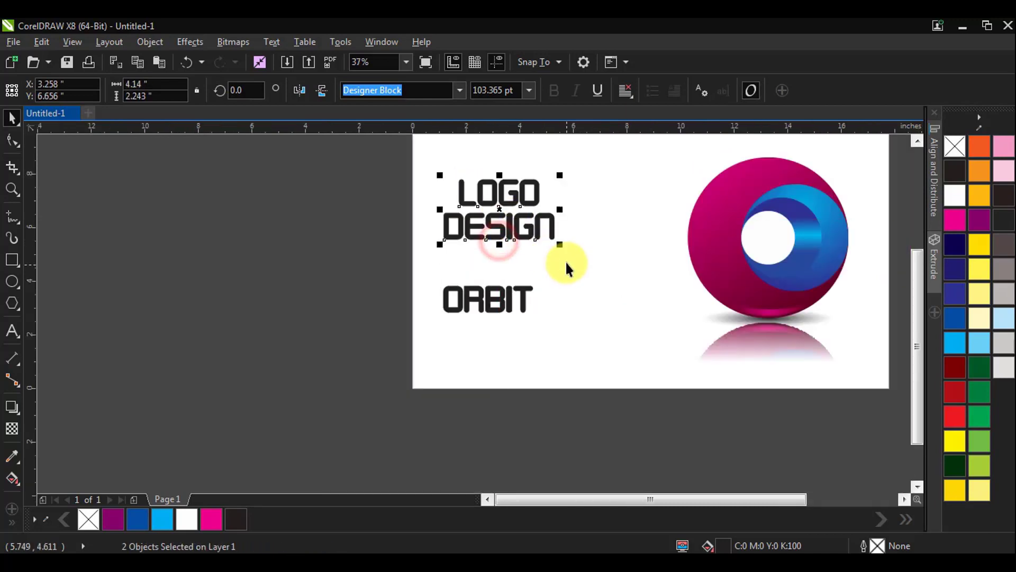
left_click_drag(558, 243, 616, 275)
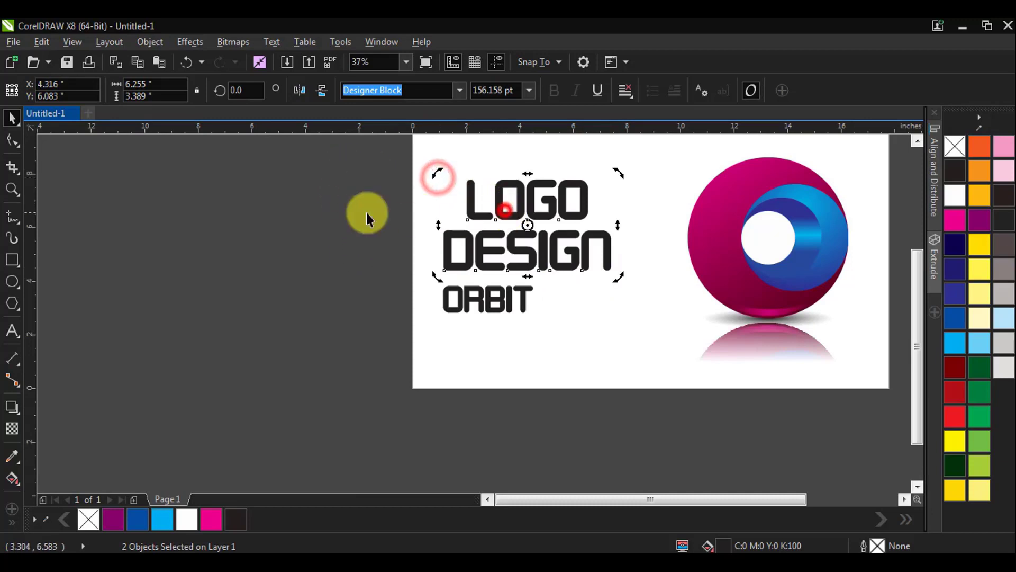
left_click(316, 207)
Colour both letters O in the word LOGO magenta (C0 M100 Y0 K0)
left_click(497, 212)
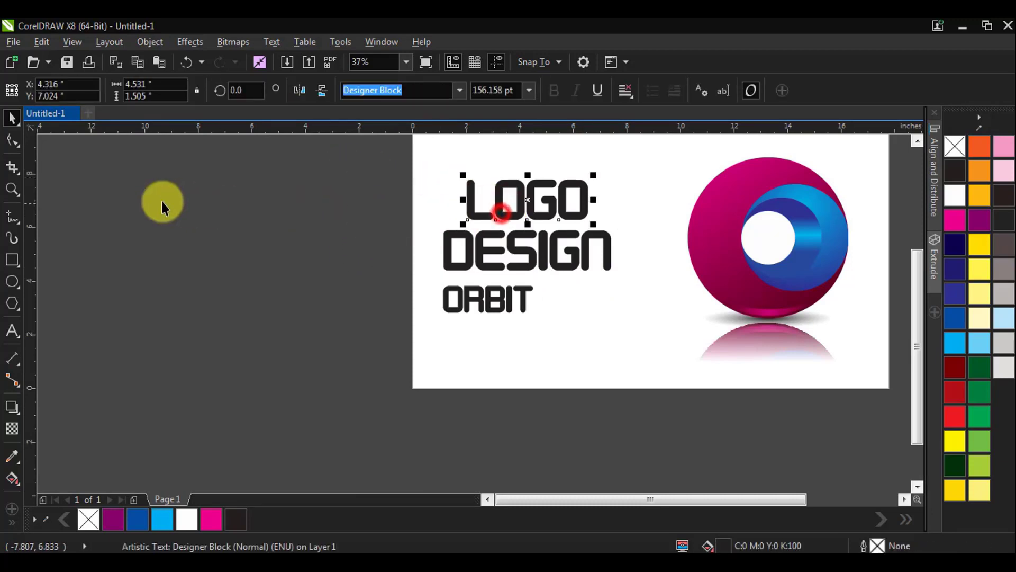
left_click(12, 140)
scroll(465, 226, "up", 1)
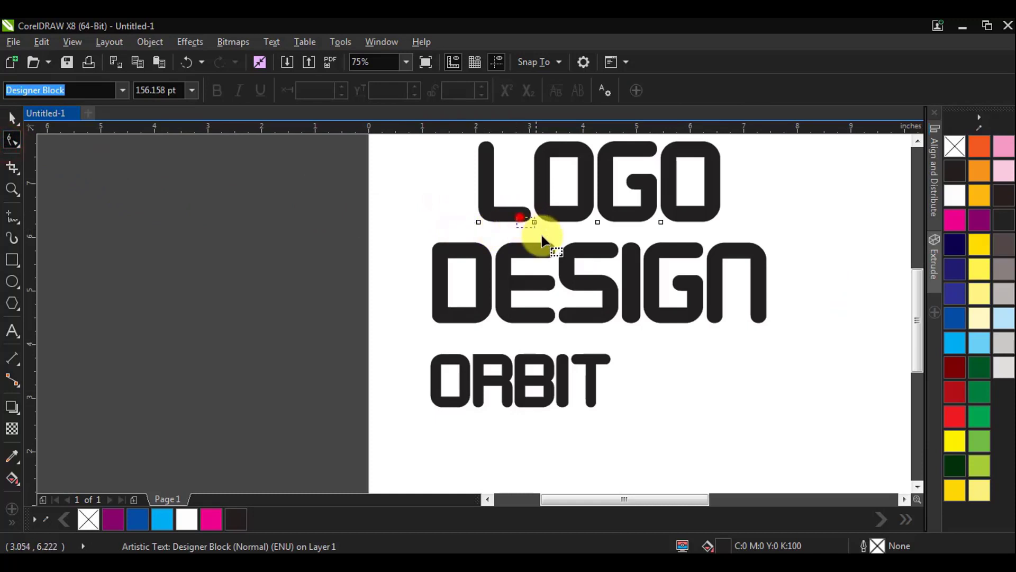
left_click_drag(541, 235, 545, 238)
left_click(962, 219)
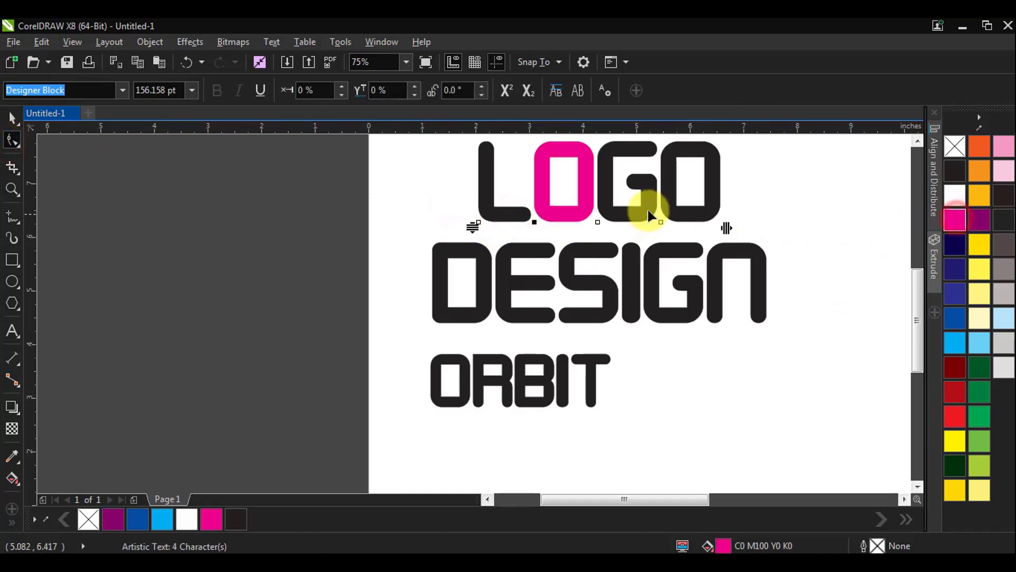
left_click_drag(650, 215, 672, 233)
left_click(955, 219)
scroll(534, 220, "down", 1)
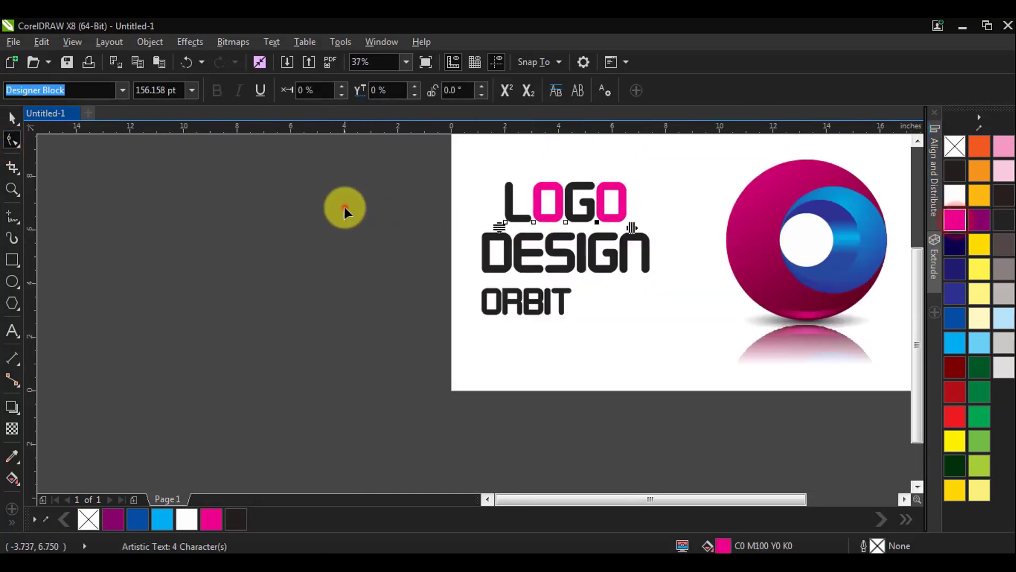
Fill the word DESIGN with the black palette colour
key("space")
left_click(511, 252)
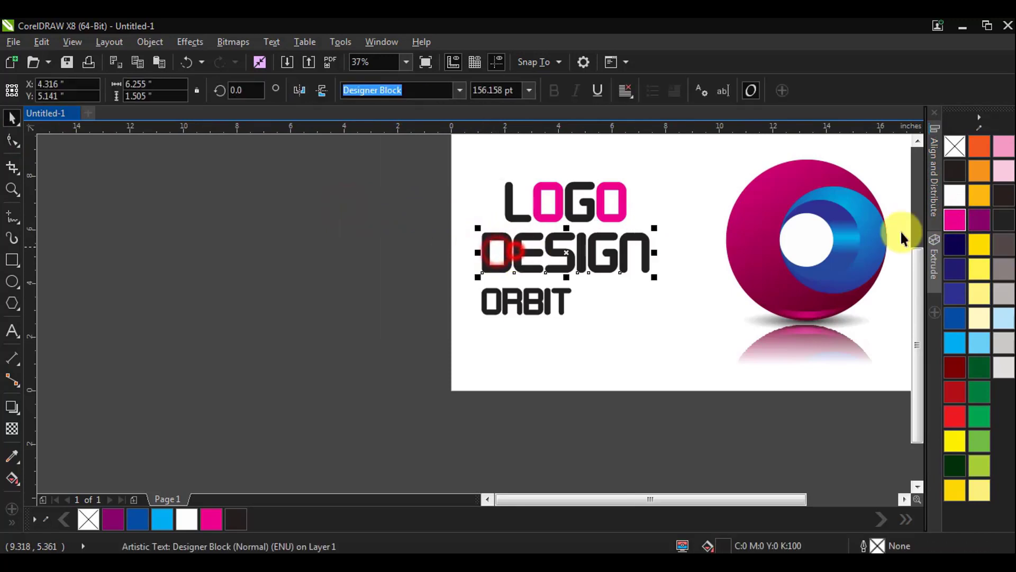
left_click(956, 171)
left_click(307, 198)
Try the word ORBIT in the Freehand521 BT font
left_click(496, 300)
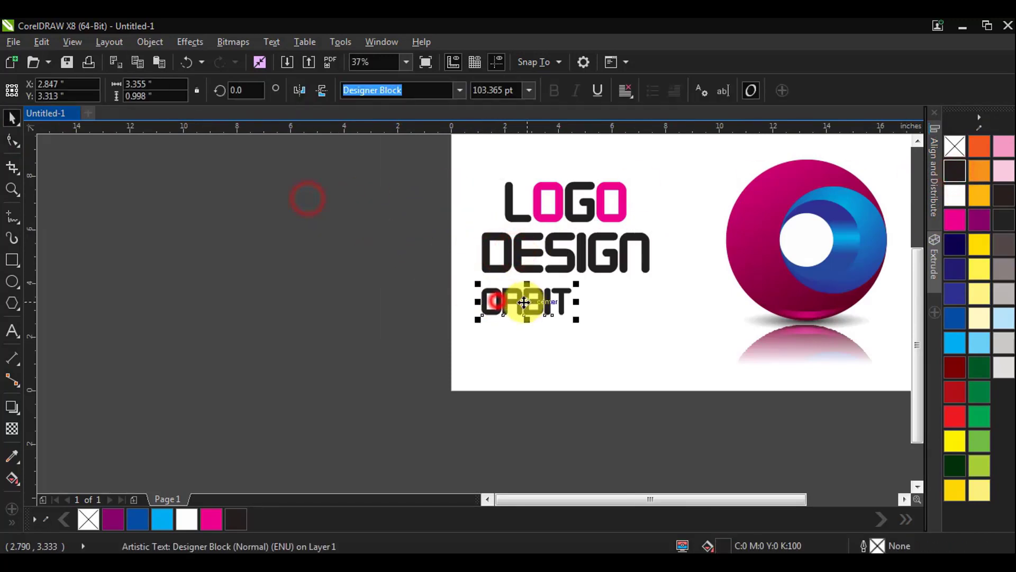
left_click(459, 90)
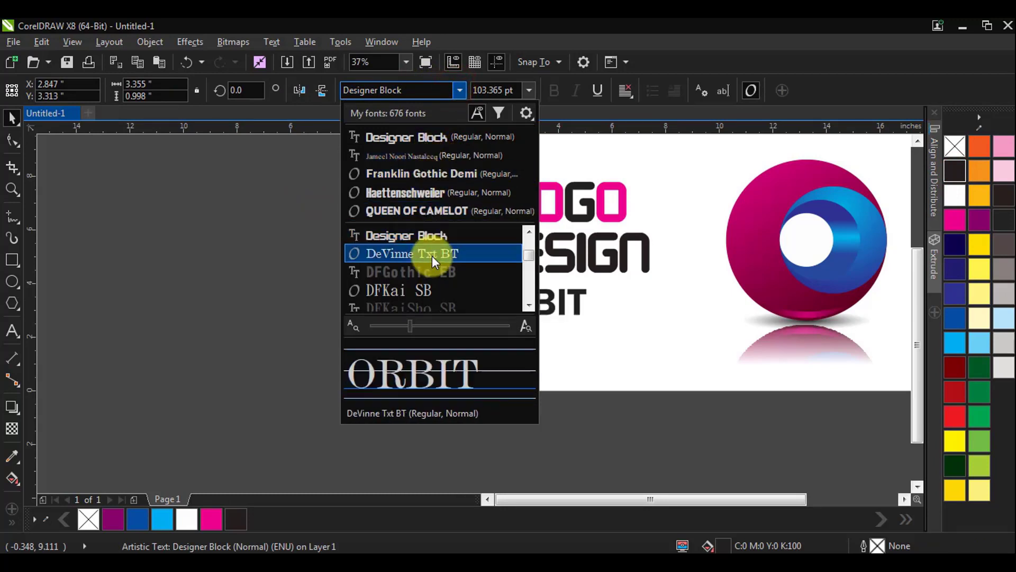
scroll(446, 273, "down", 10)
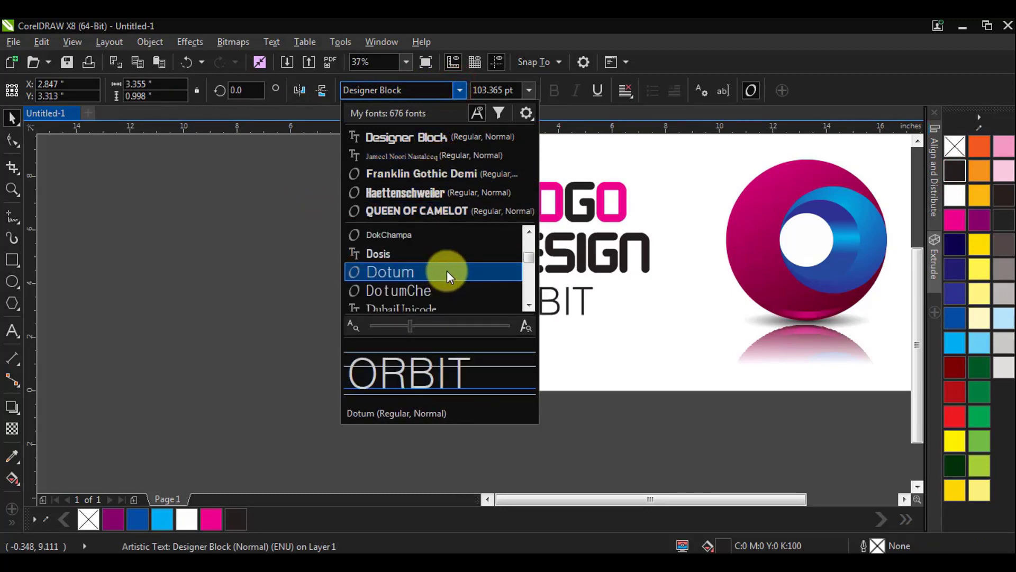
scroll(447, 270, "down", 3)
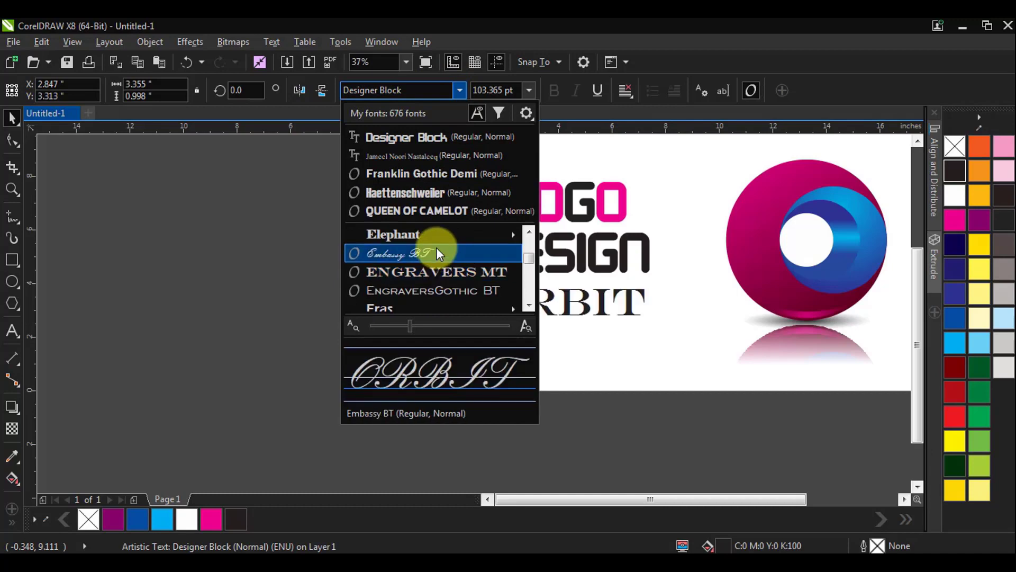
scroll(437, 259, "down", 3)
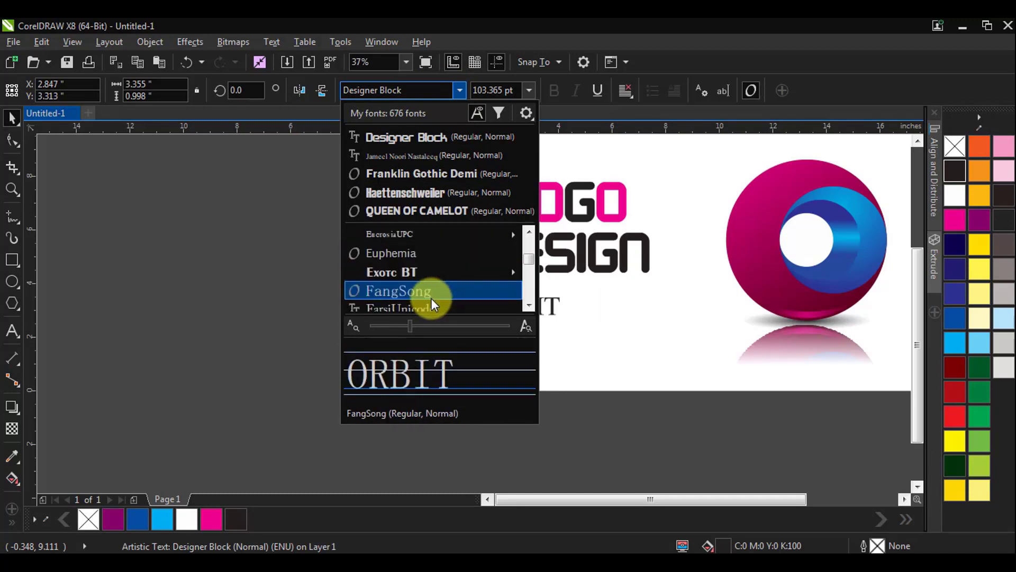
scroll(427, 273, "down", 2)
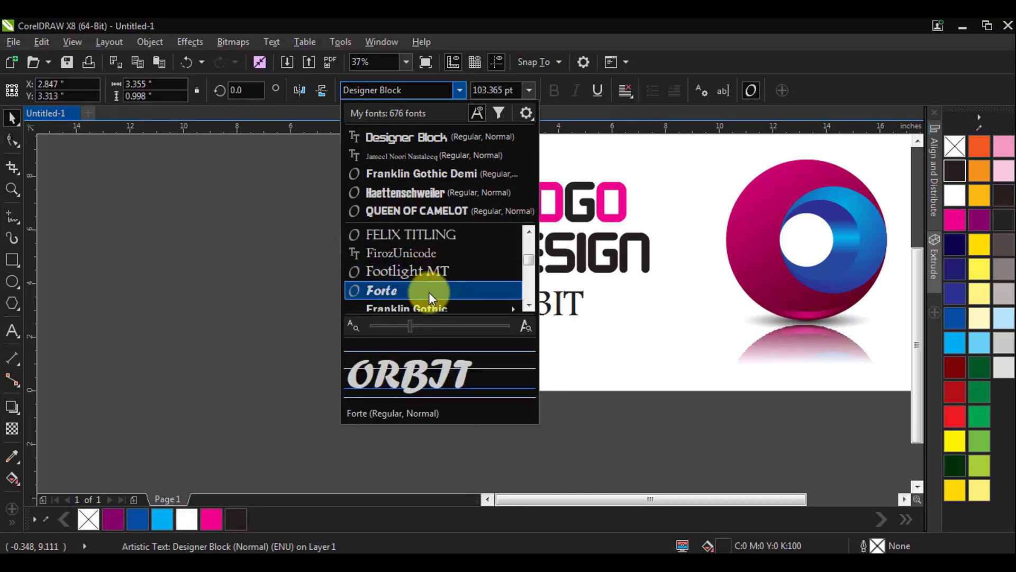
scroll(428, 291, "down", 1)
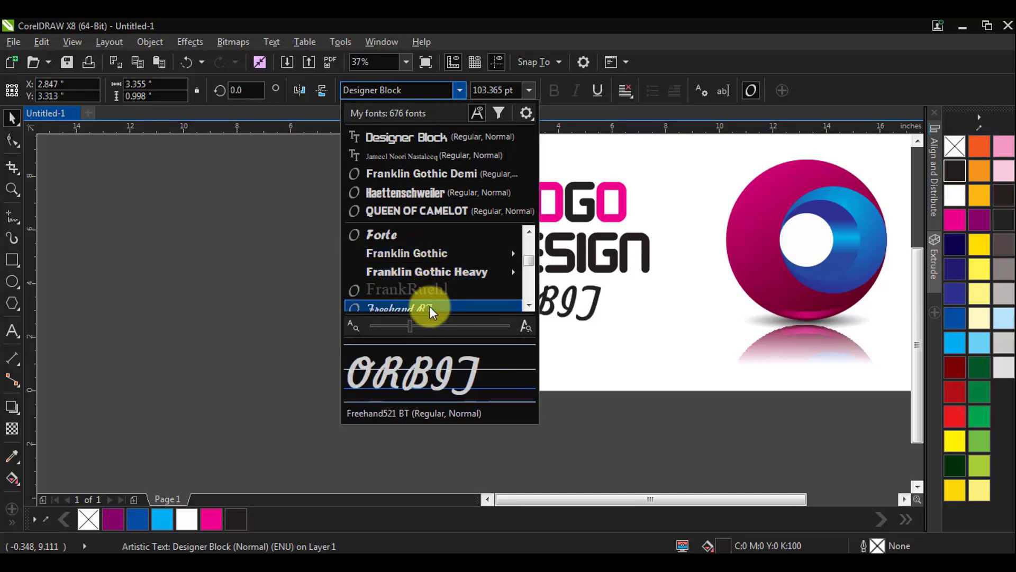
left_click(430, 307)
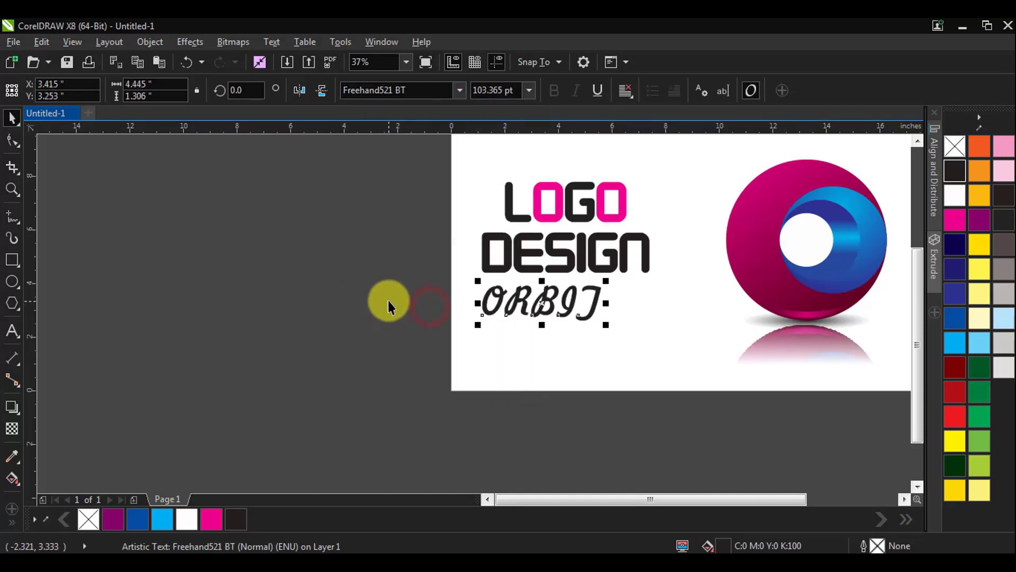
Try sentence case on the word ORBIT
key("alt+x")
key("g")
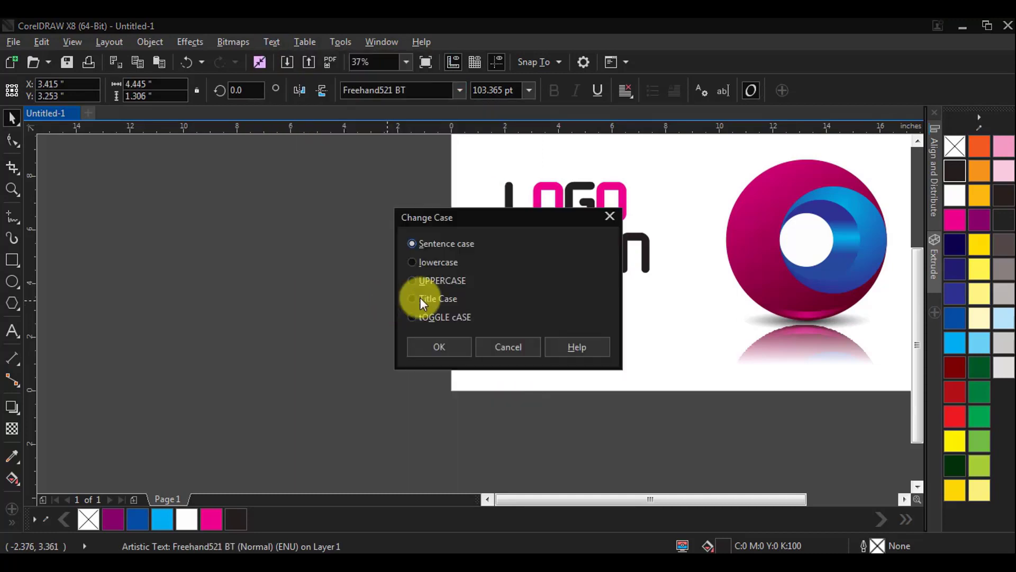
left_click(440, 347)
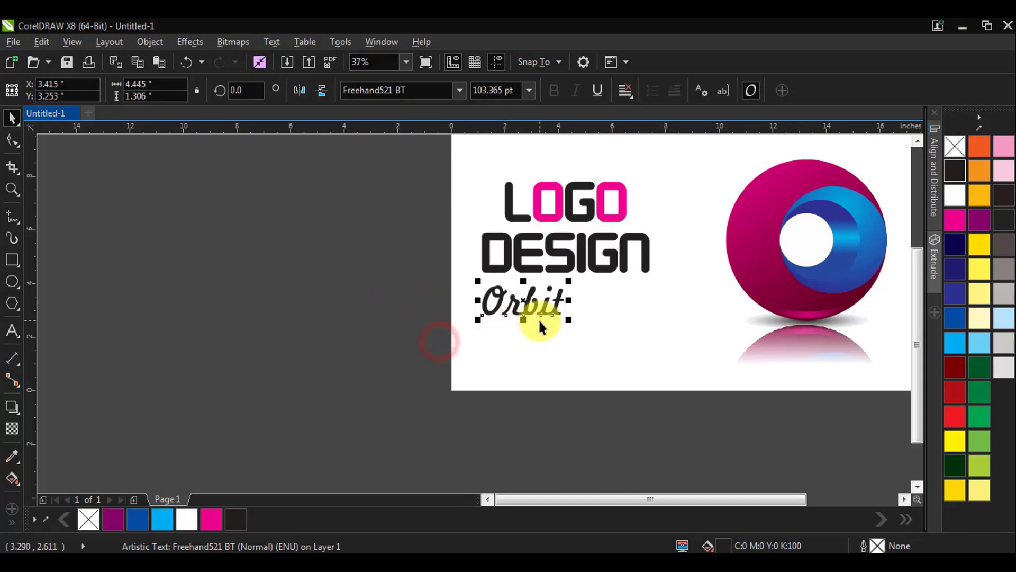
Change the font of the Orbit text to GulimChe
left_click(457, 91)
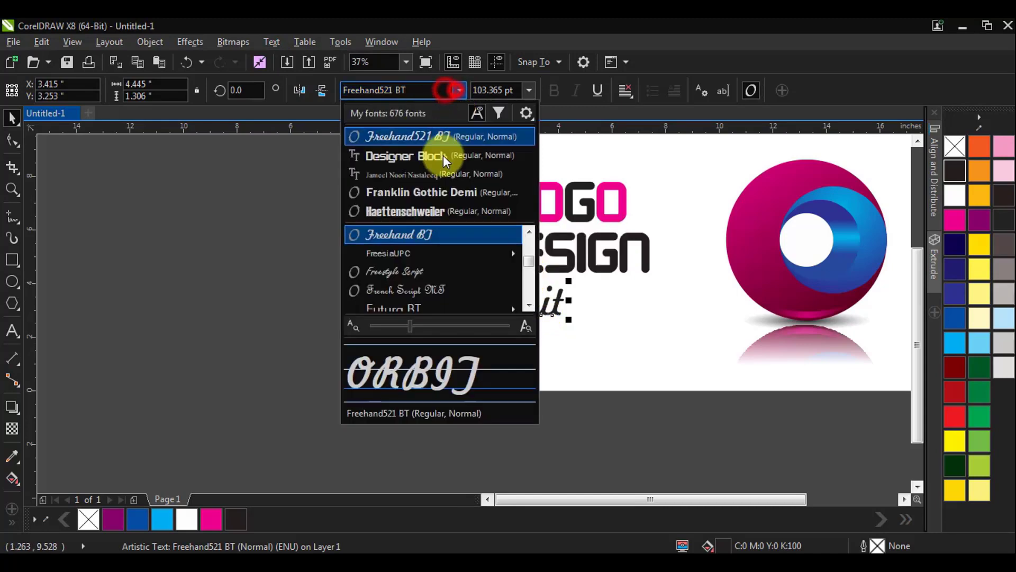
scroll(428, 268, "down", 5)
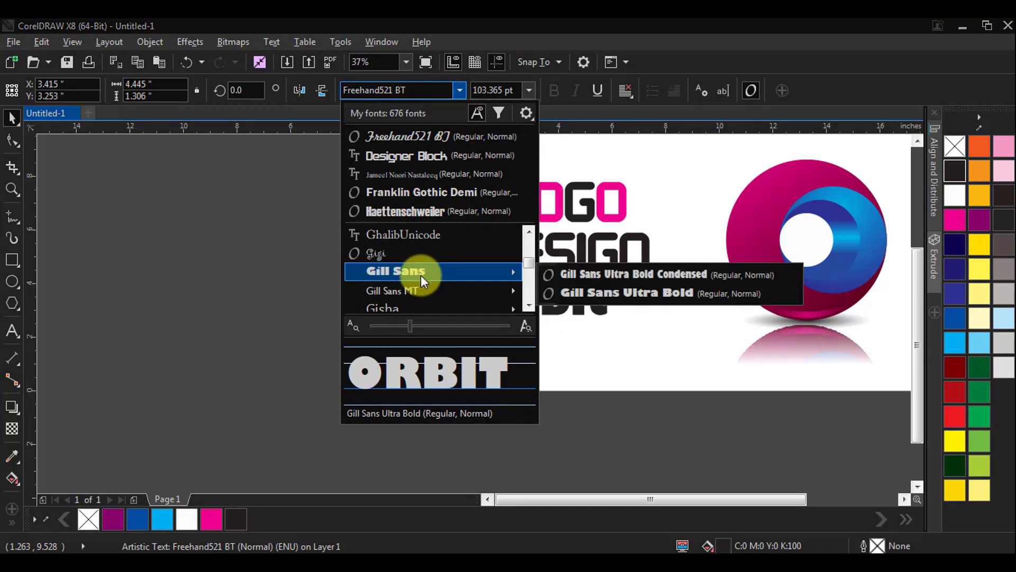
scroll(417, 262, "down", 3)
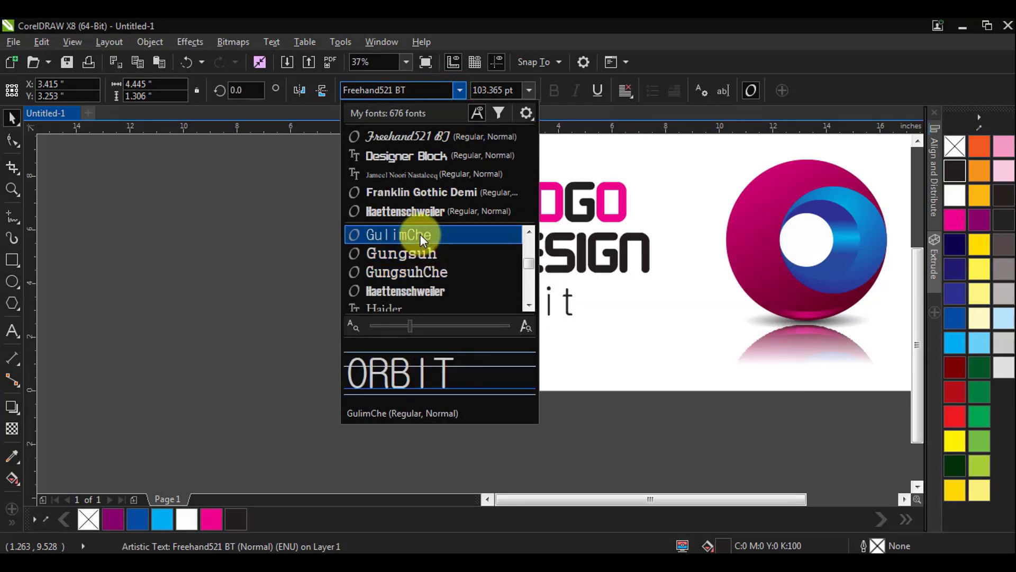
left_click(420, 234)
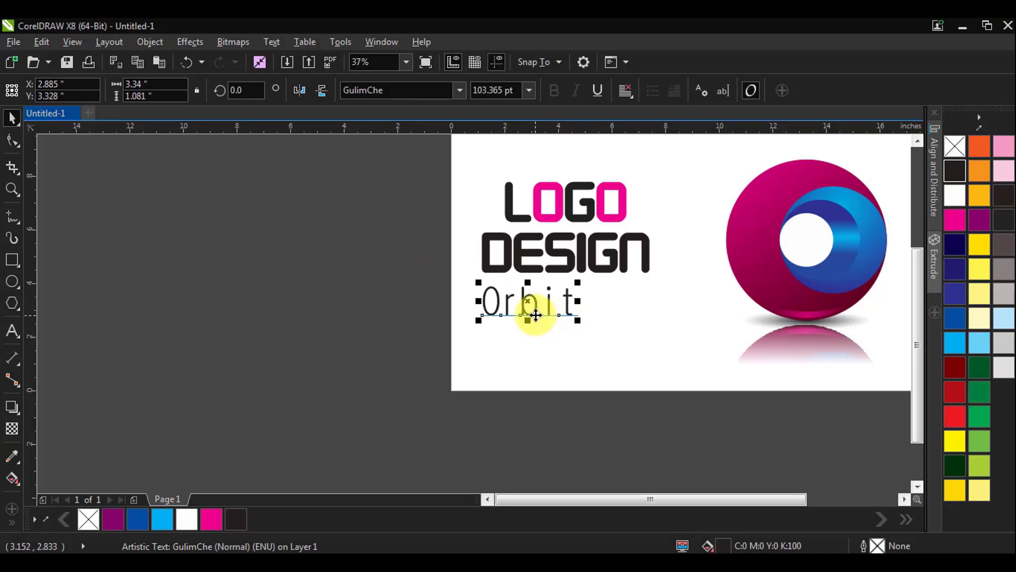
Convert the Orbit text to uppercase
key("alt+x")
key("g")
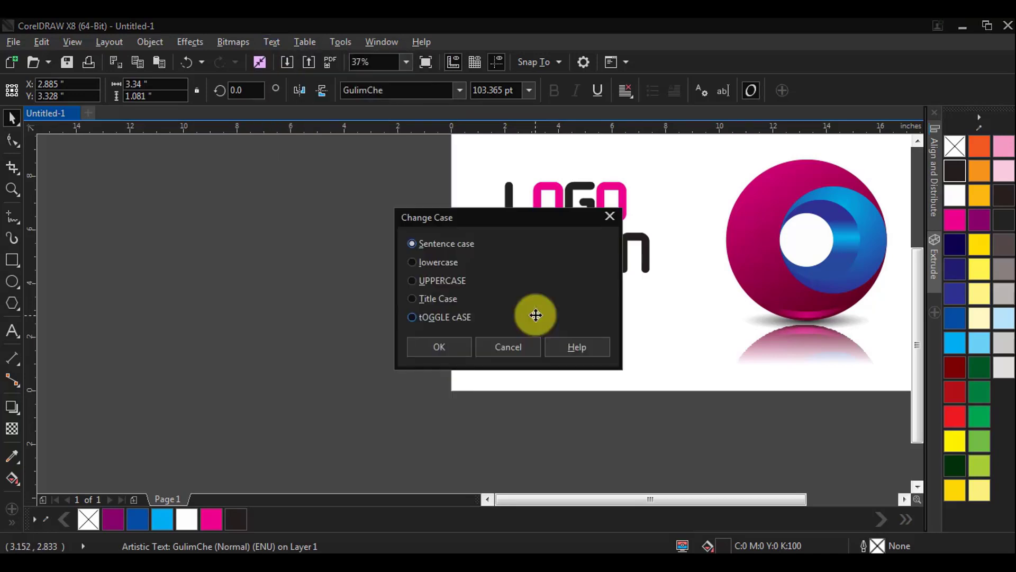
key("Return")
Move ORBIT under the right end of DESIGN and shrink it to about 92 pt, keeping their right edges flush
scroll(529, 313, "up", 2)
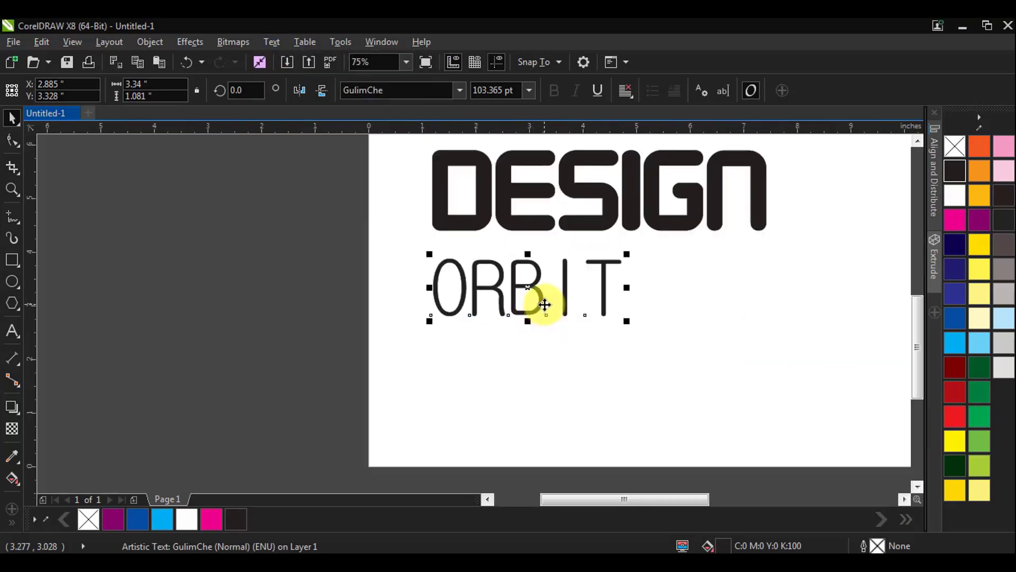
mouse_move(681, 303)
left_mouse_down()
mouse_move(702, 303)
mouse_move(692, 303)
left_mouse_up()
left_click_drag(574, 320, 595, 314)
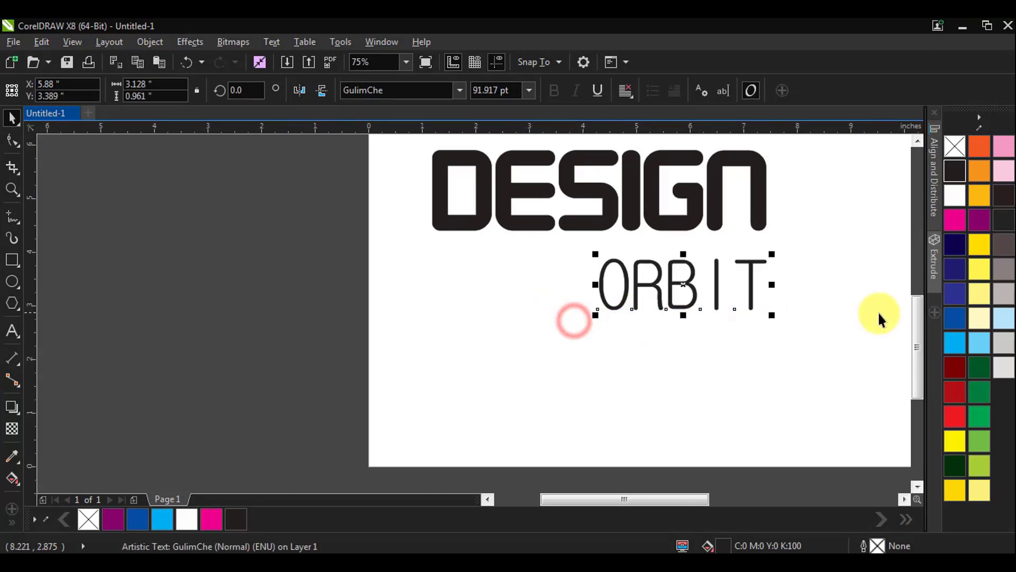
Fill ORBIT with purple (C30 M100 Y0 K30) and nudge it up closer to DESIGN
scroll(751, 253, "up", 2)
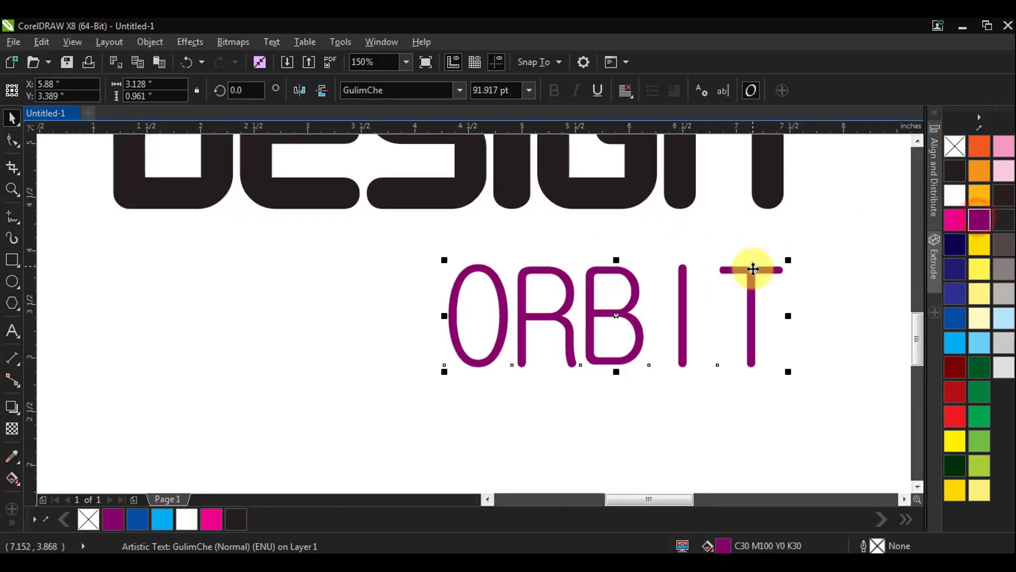
key("Up")
key("Up")
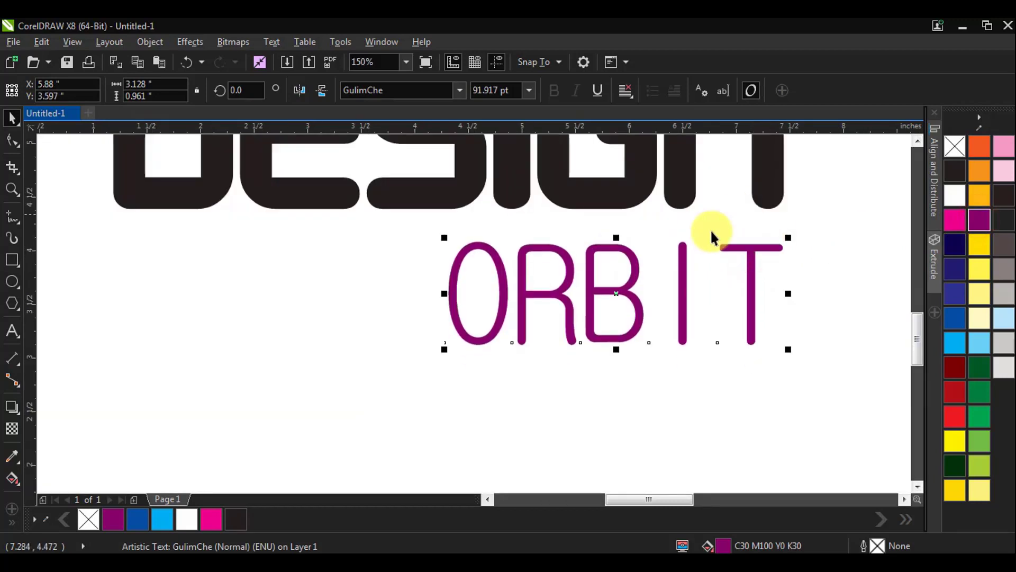
Group the words LOGO, DESIGN and ORBIT together
scroll(710, 230, "down", 5)
left_click(375, 317)
left_click_drag(354, 334, 559, 229)
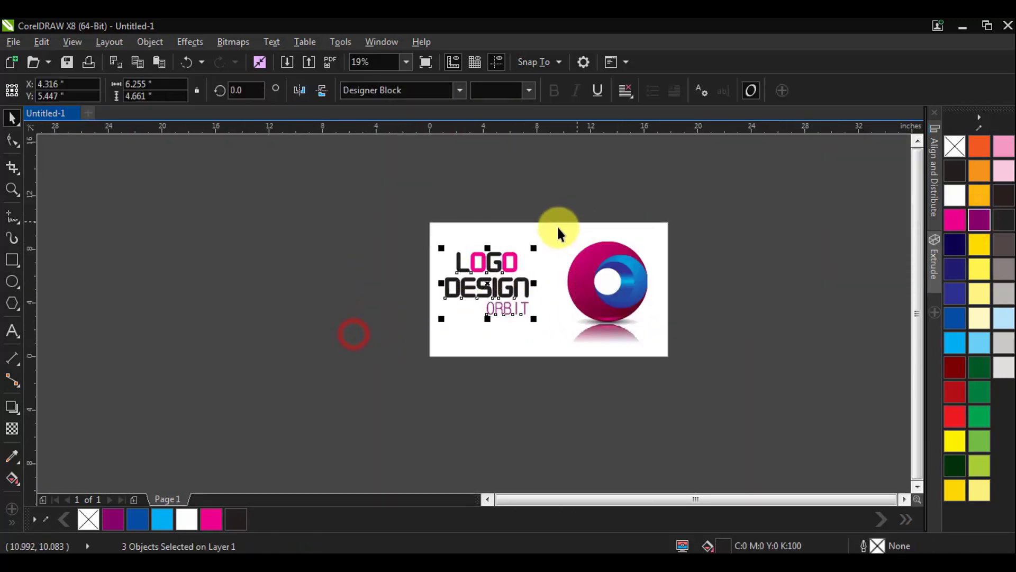
key("ctrl+g")
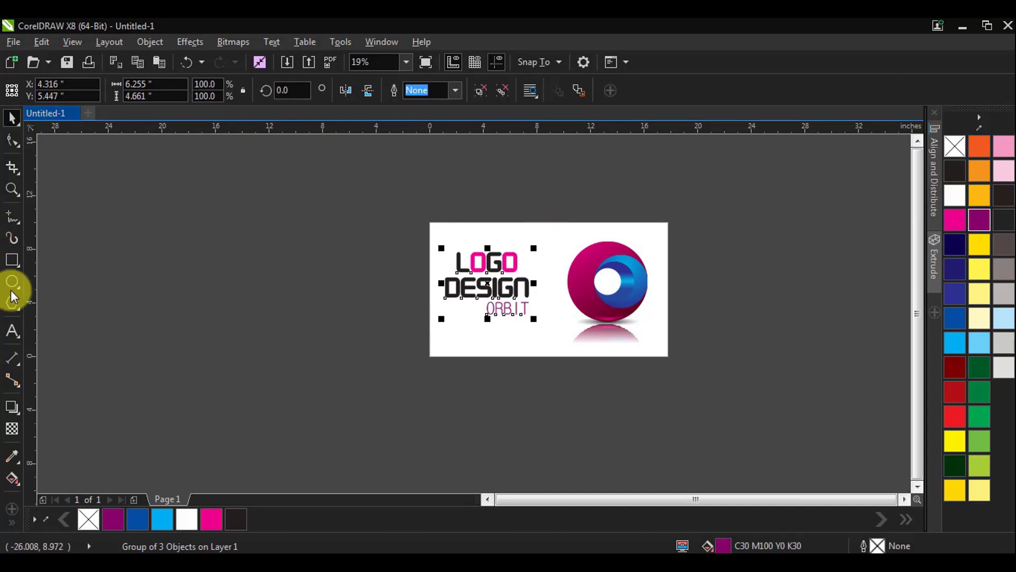
Add a page-sized background rectangle behind the artwork and give it an elliptical fountain fill centred on the page
double_click(13, 260)
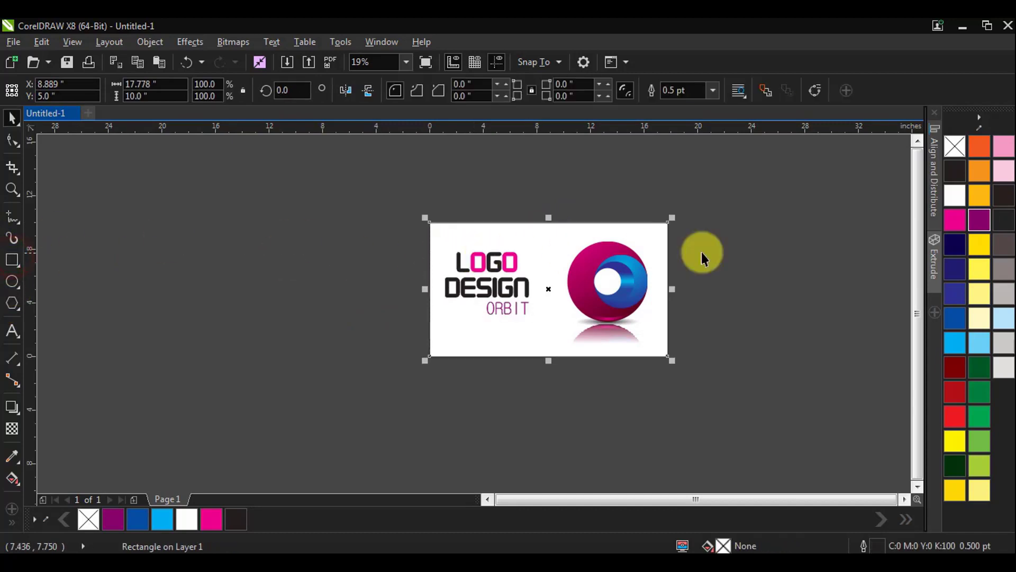
key("g")
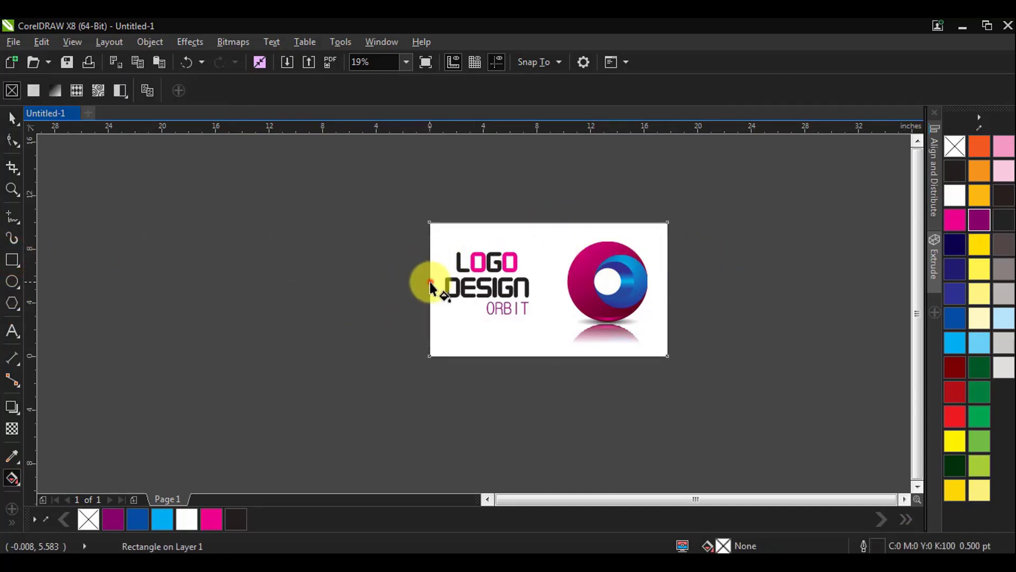
left_click_drag(430, 281, 663, 281)
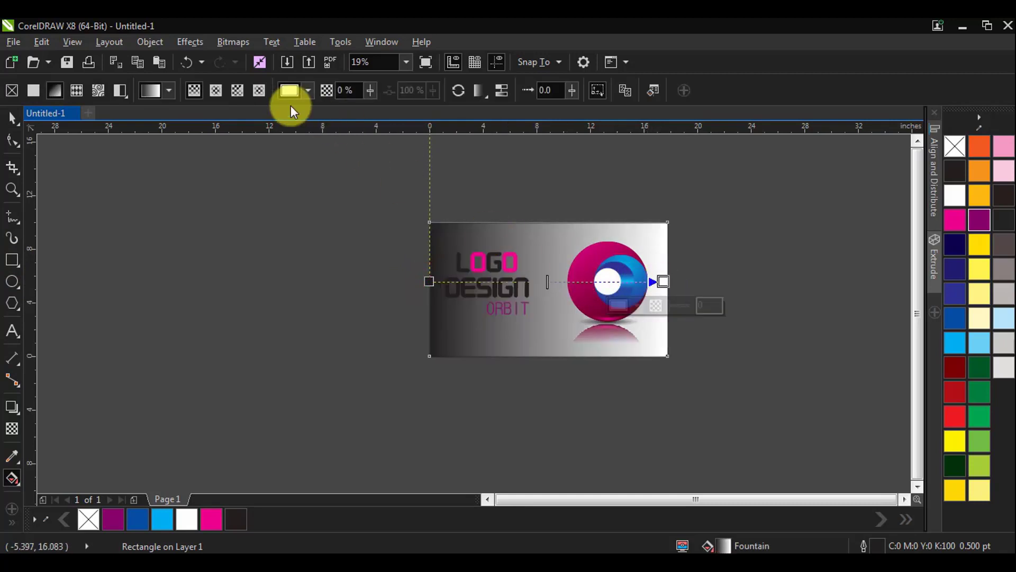
left_click(223, 91)
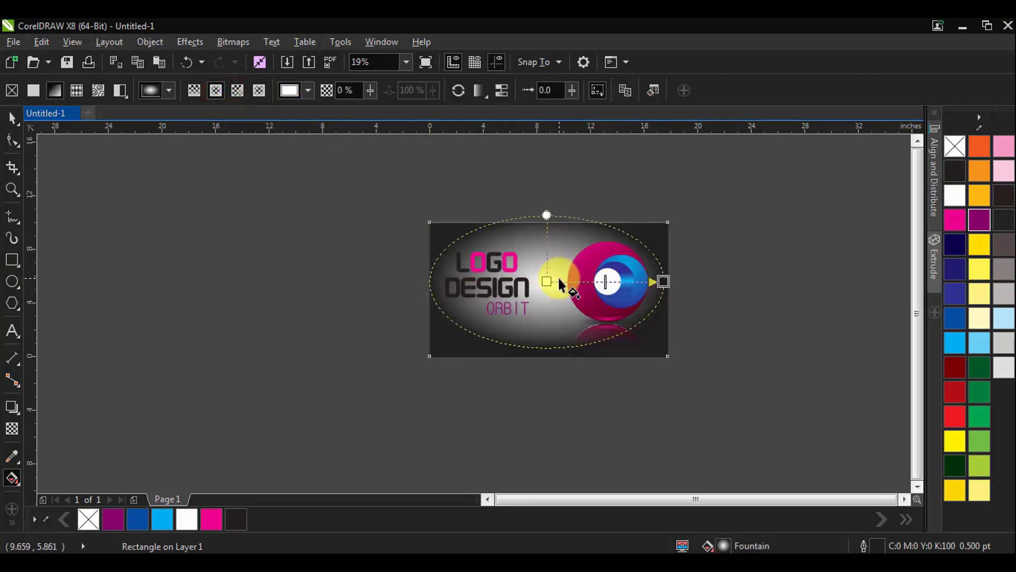
left_click_drag(561, 282, 560, 289)
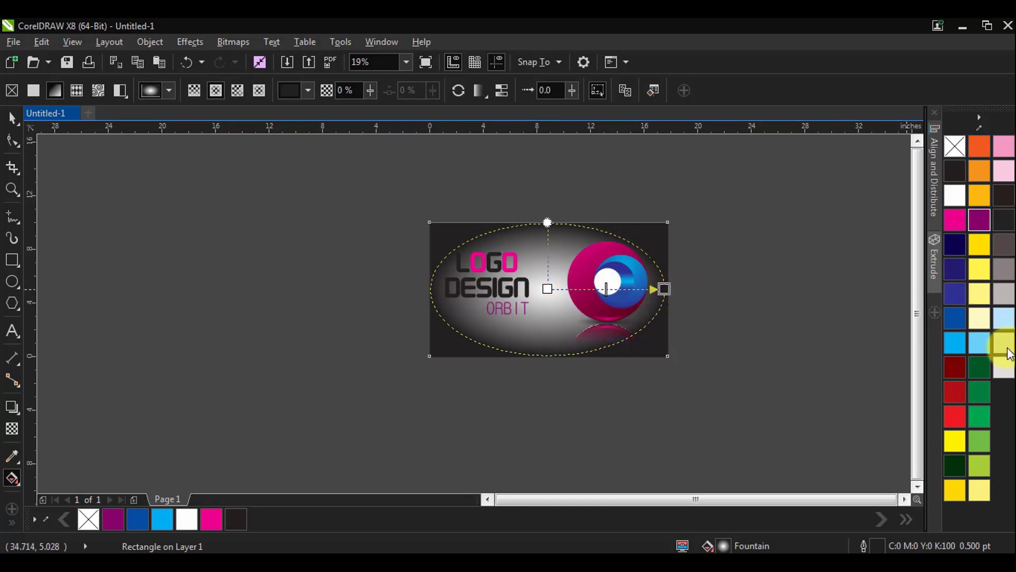
Set the background gradient's outer colour to light grey and extend the gradient past the page's right edge
left_click(1004, 370)
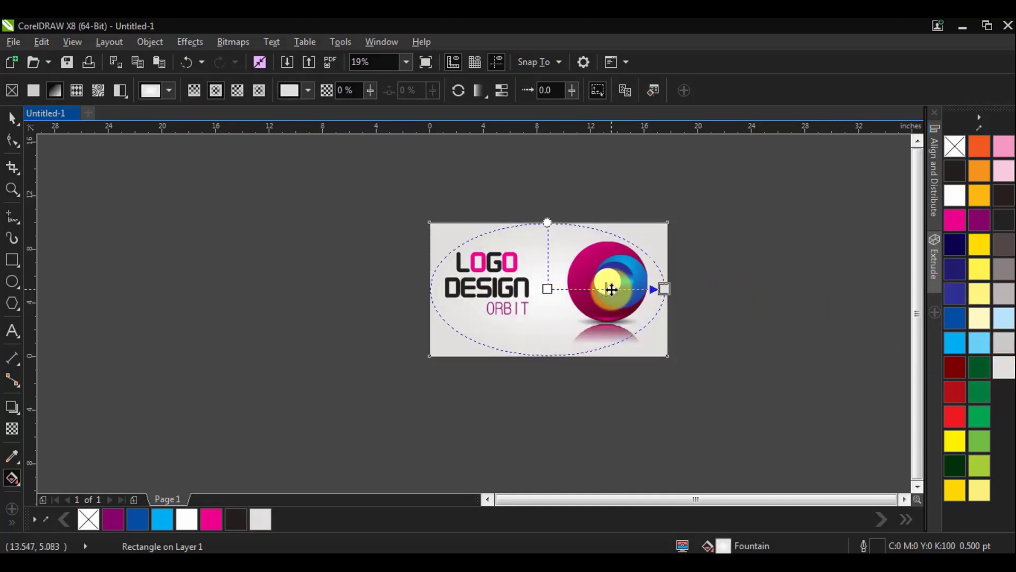
left_click_drag(664, 288, 695, 290)
key("space")
left_click(712, 286)
Centre the LOGO DESIGN ORBIT text group vertically on the background rectangle
scroll(576, 309, "up", 1)
left_click(660, 273)
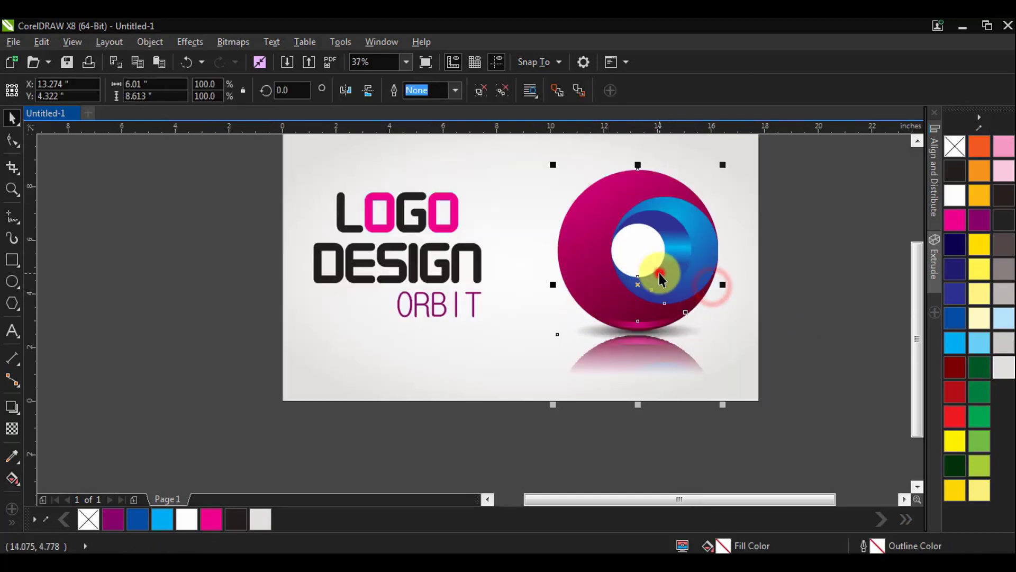
scroll(588, 277, "down", 1)
left_click_drag(739, 170, 487, 394)
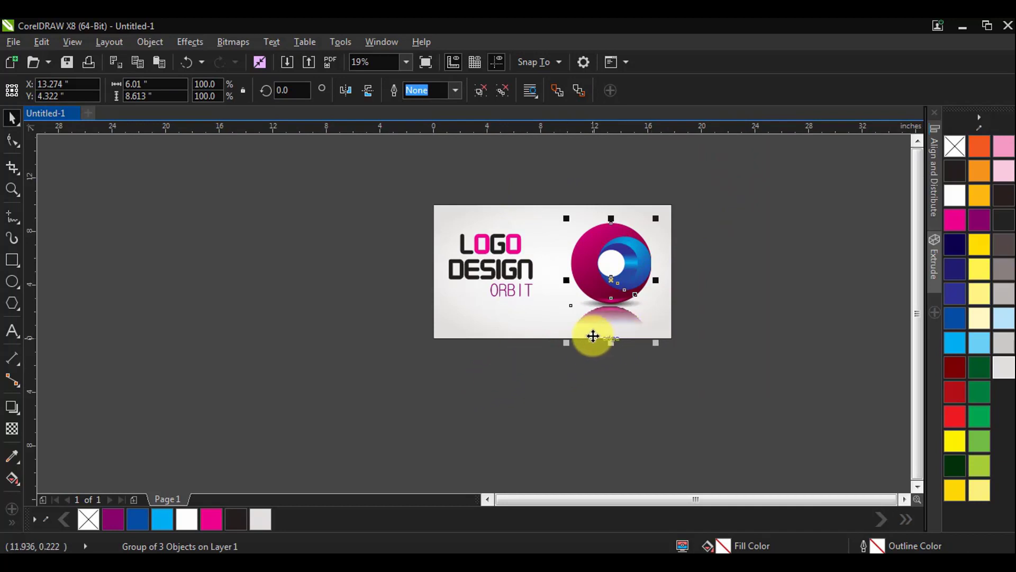
left_click_drag(540, 363, 390, 209)
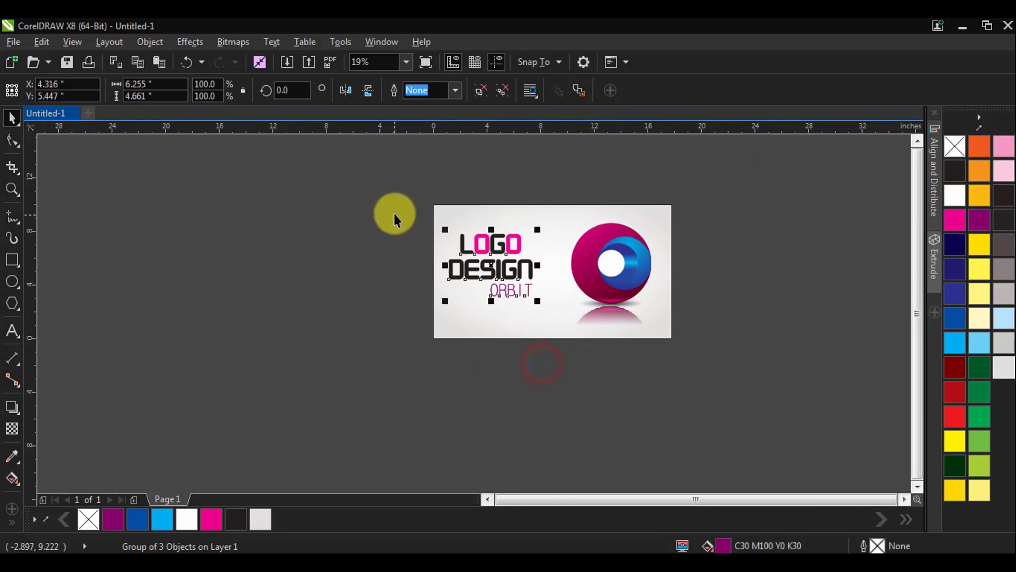
left_click(493, 319, "shift")
key("e")
left_click(483, 351)
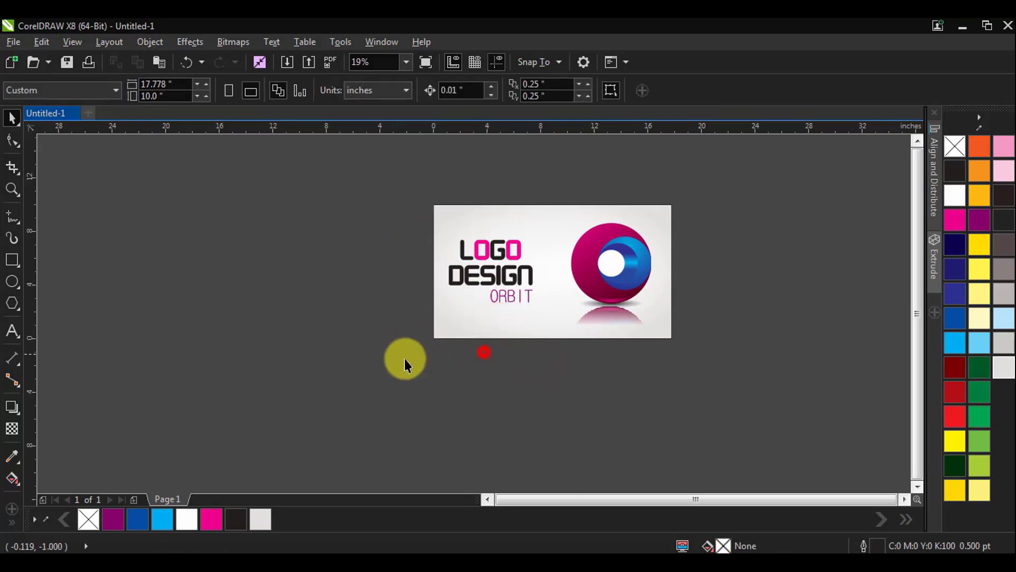
Fit the whole design in view and check it in a full-screen preview
left_click_drag(400, 362, 766, 193)
key("shift+F2")
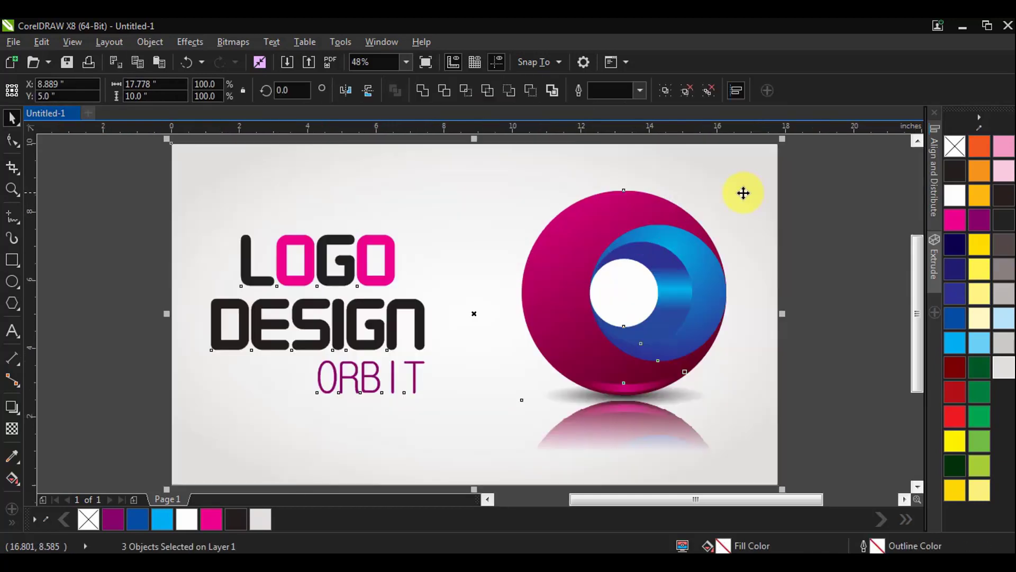
left_click(845, 235)
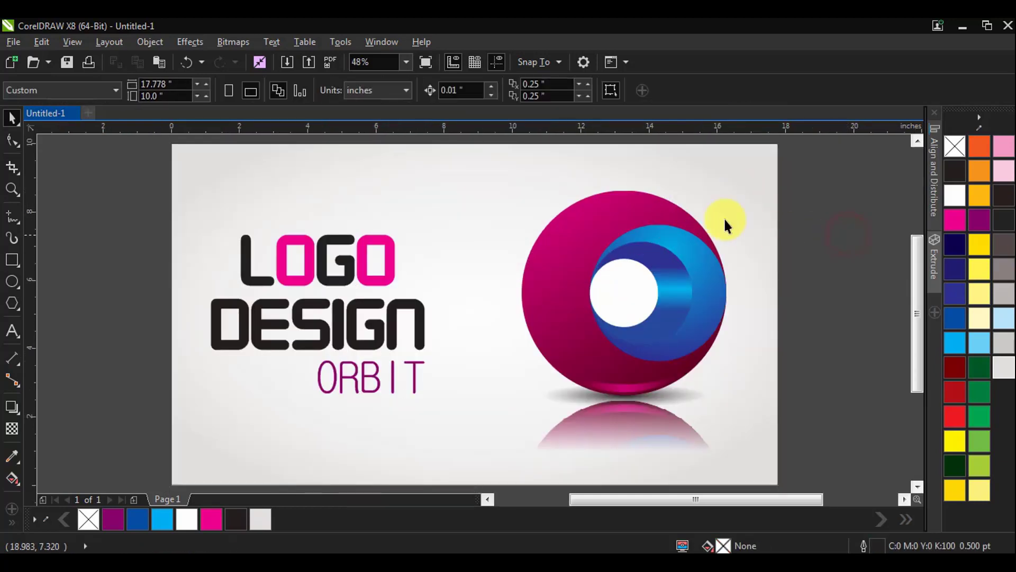
left_click(426, 62)
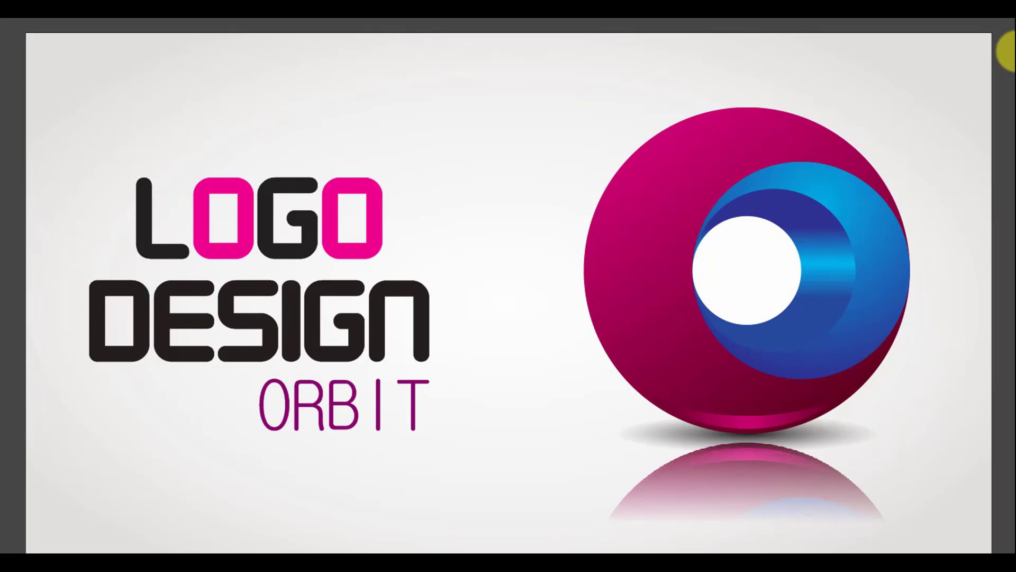
left_click(1007, 51)
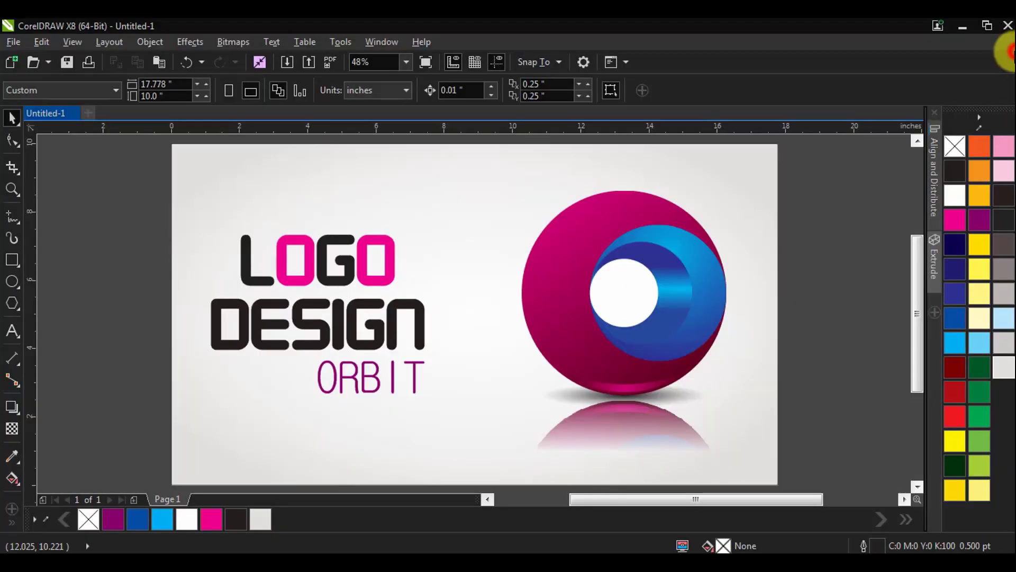